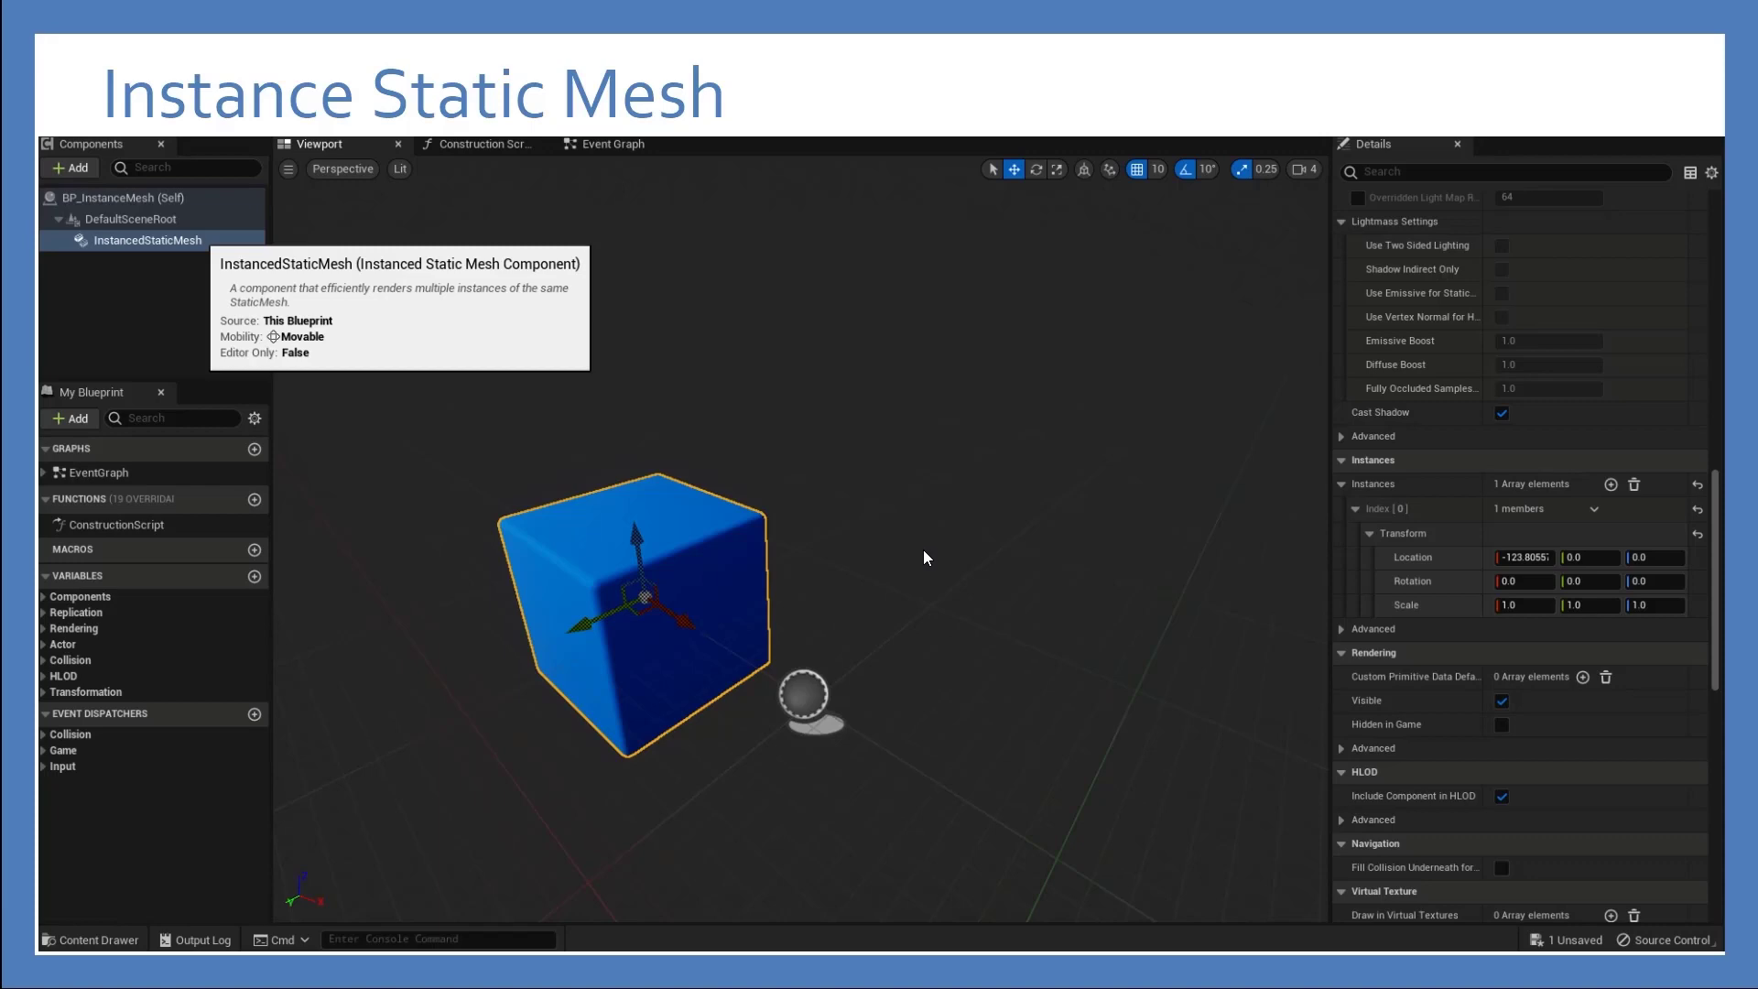
Exit the Flyweight deck slideshow back to editing slide 6, 'Instance Static Mesh'.
key("Escape")
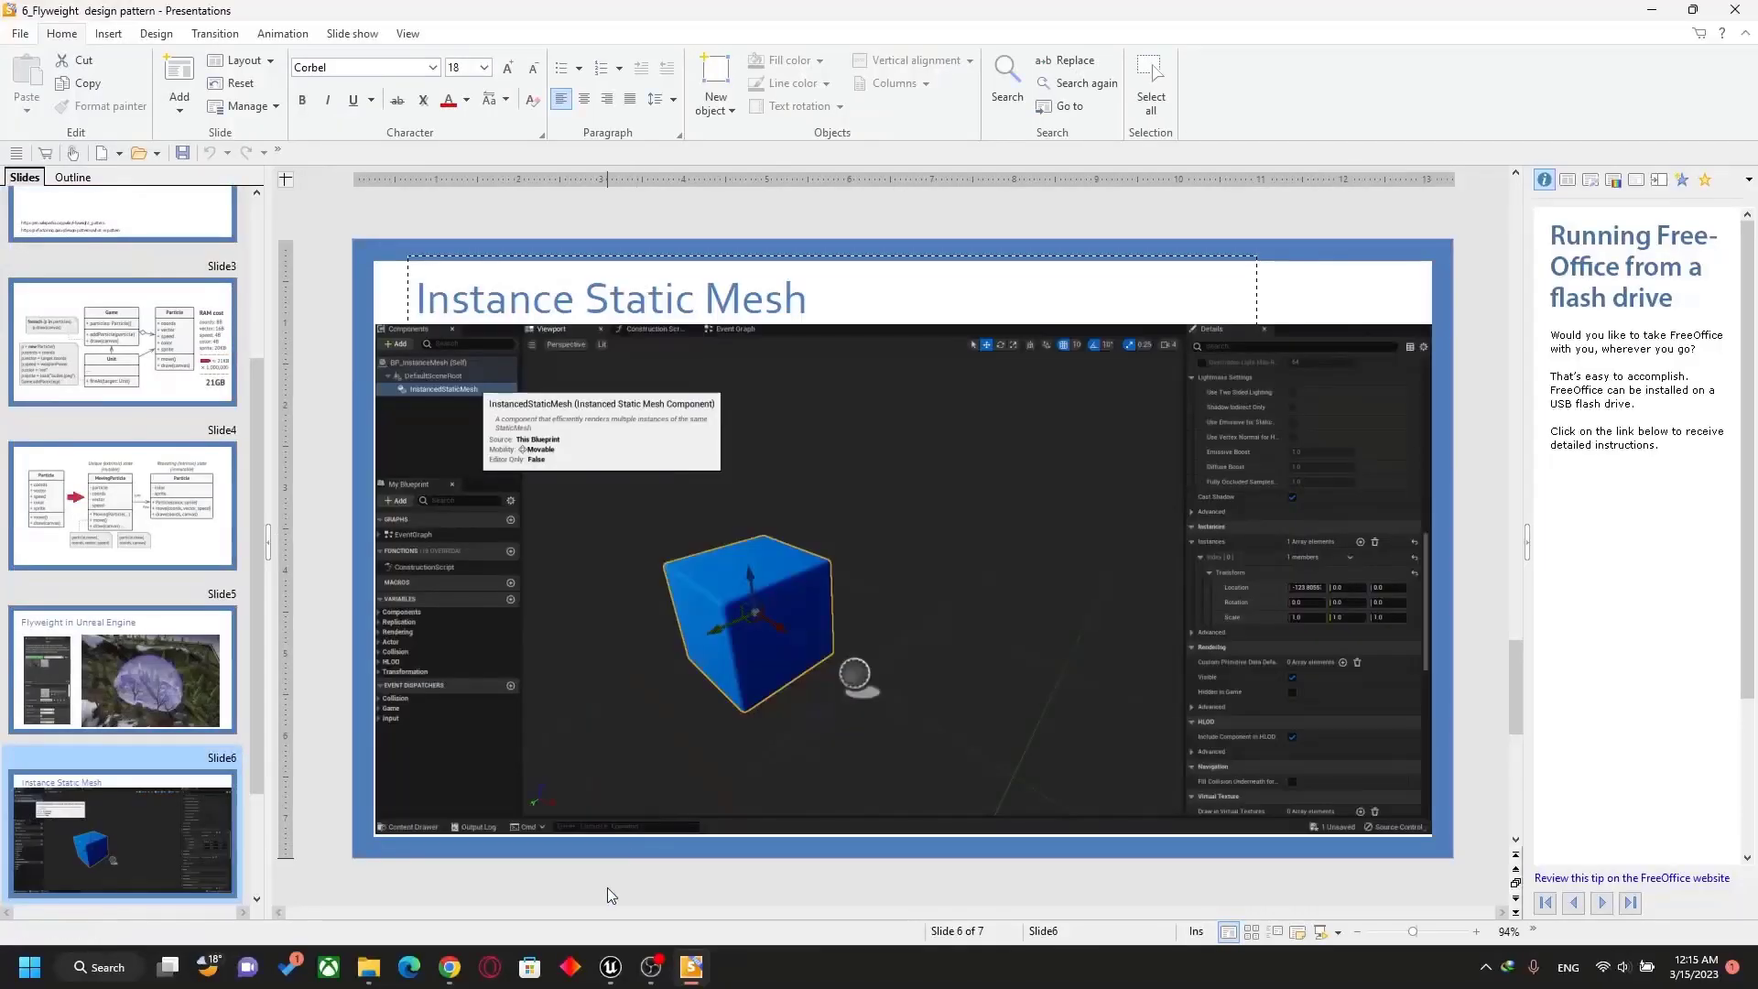
Bring Chrome forward and switch to the 'Flyweight - Design Patterns Revisited' tab.
left_click(449, 967)
scroll(575, 206, "up", 10)
left_click(767, 16)
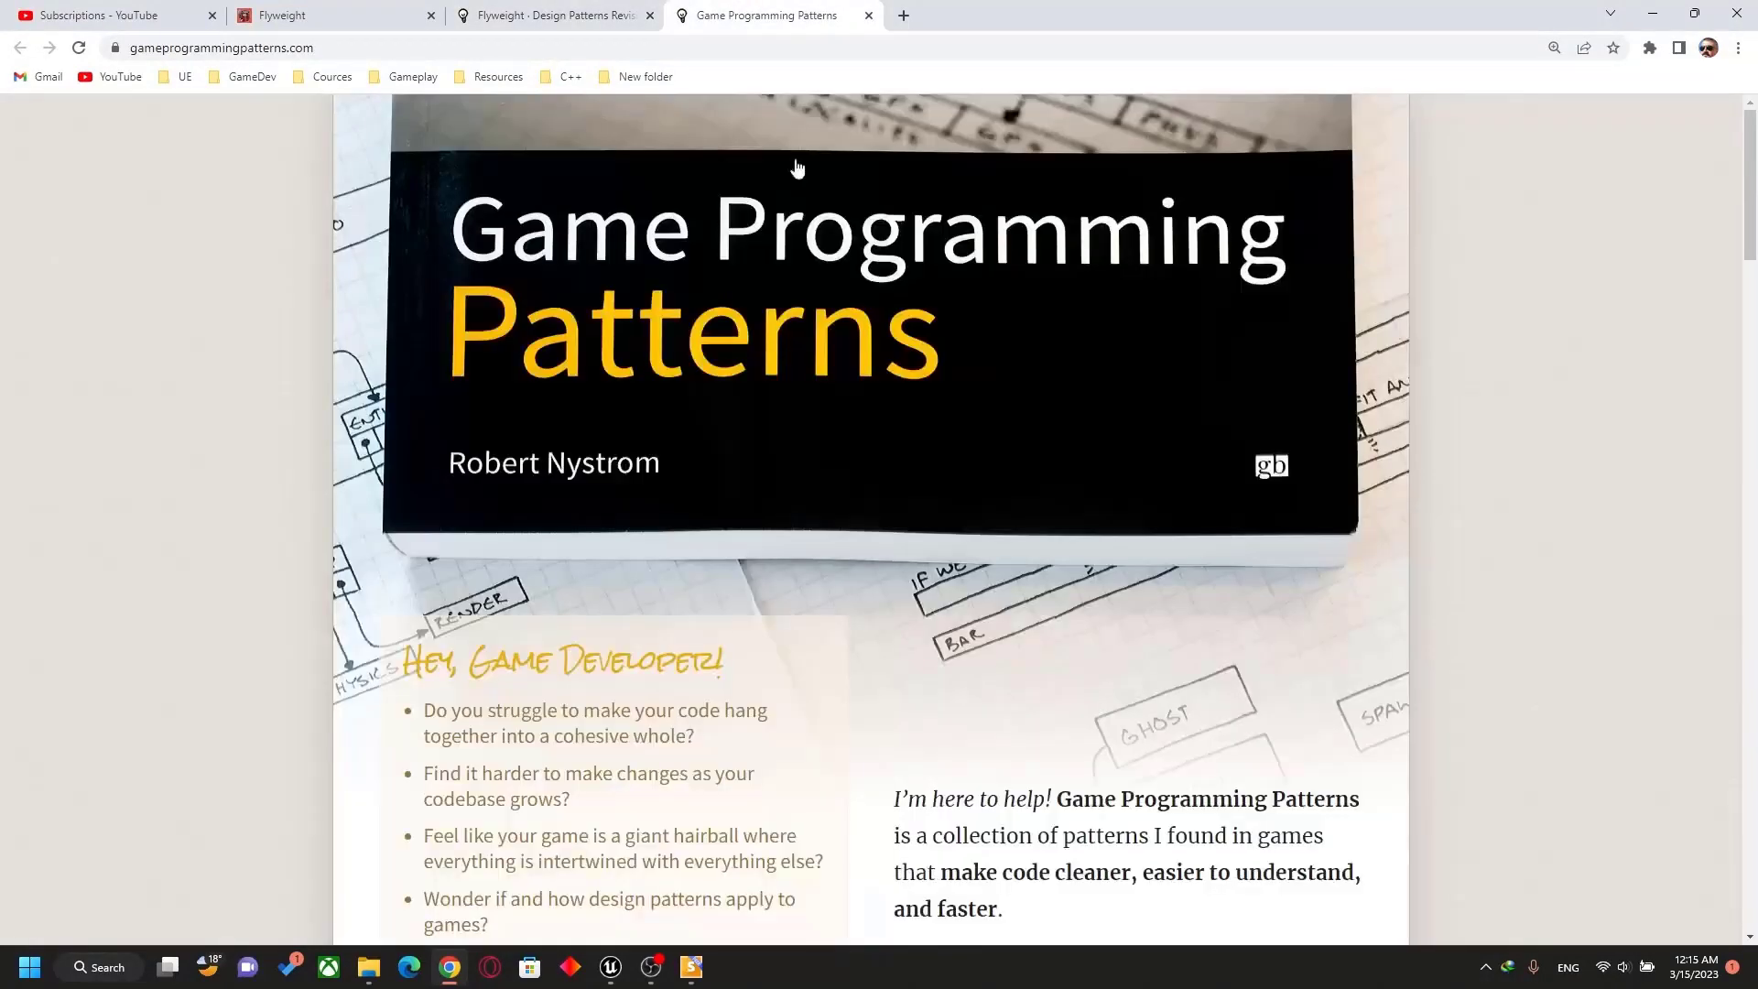
key("ctrl+shift+Tab")
Scroll the Flyweight chapter to the shared TreeModel diagram and 'A Thousand Instances' section.
scroll(809, 441, "down", 9)
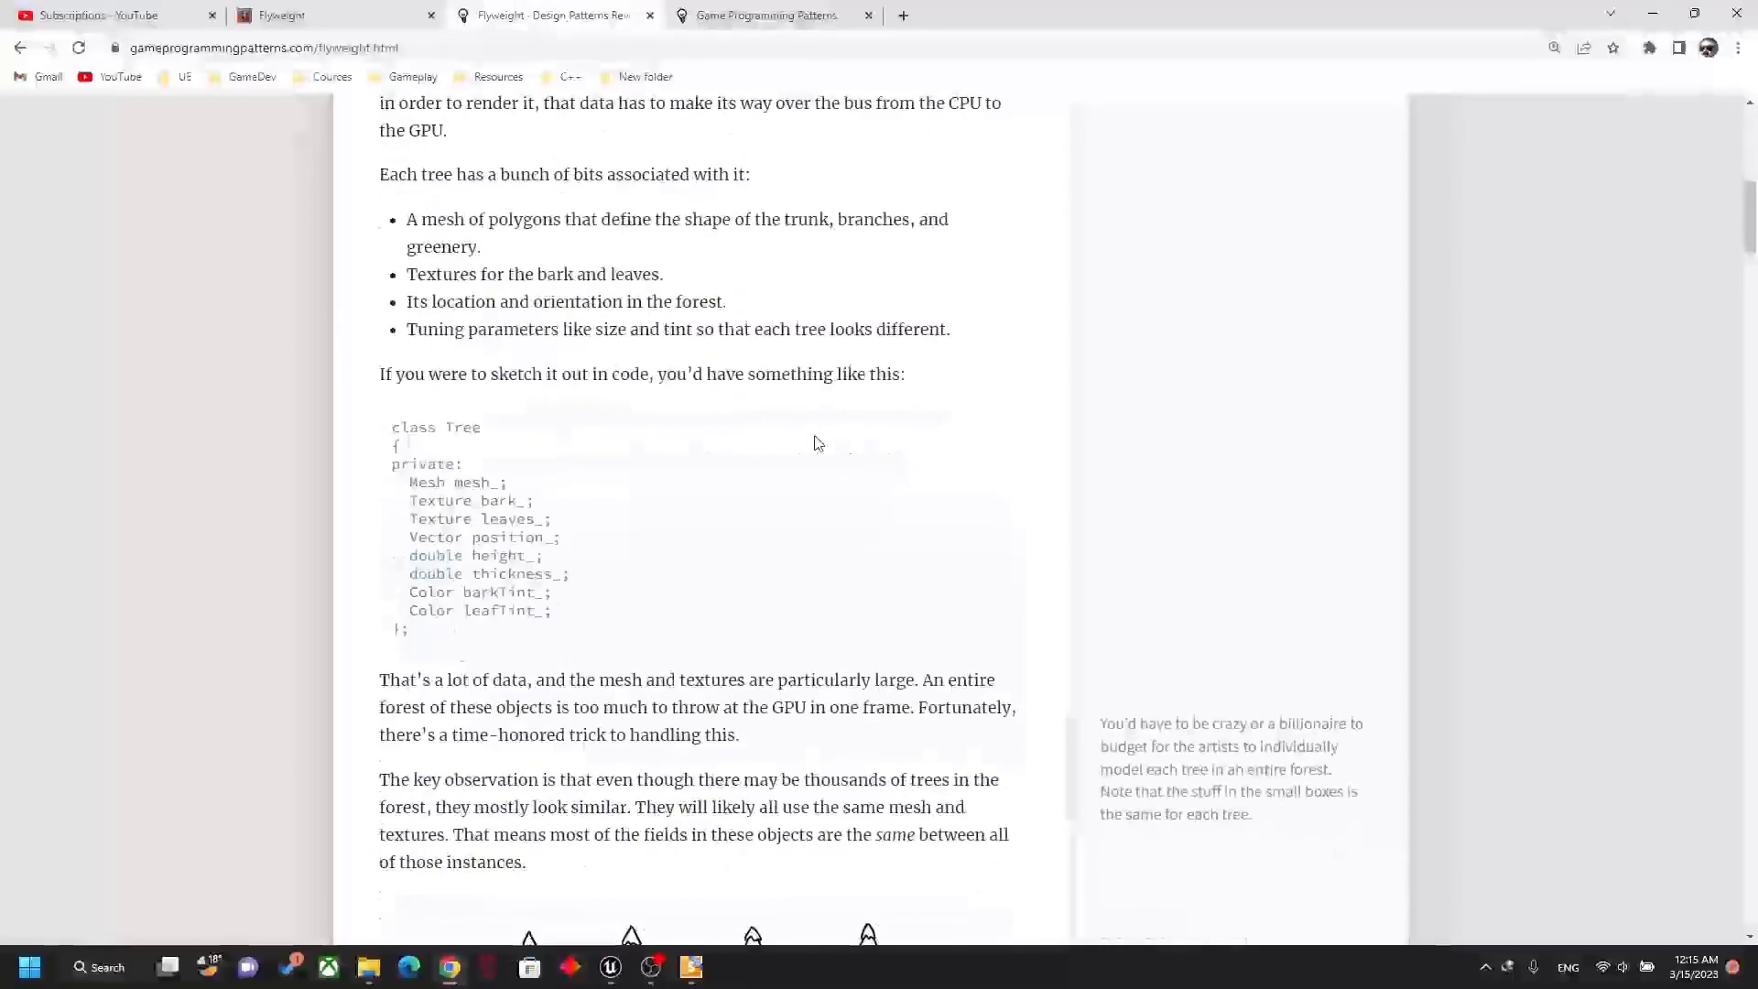
scroll(562, 394, "down", 1)
scroll(462, 348, "up", 2)
scroll(441, 349, "down", 2)
left_click_drag(397, 316, 515, 309)
scroll(683, 419, "down", 5)
scroll(540, 369, "up", 1)
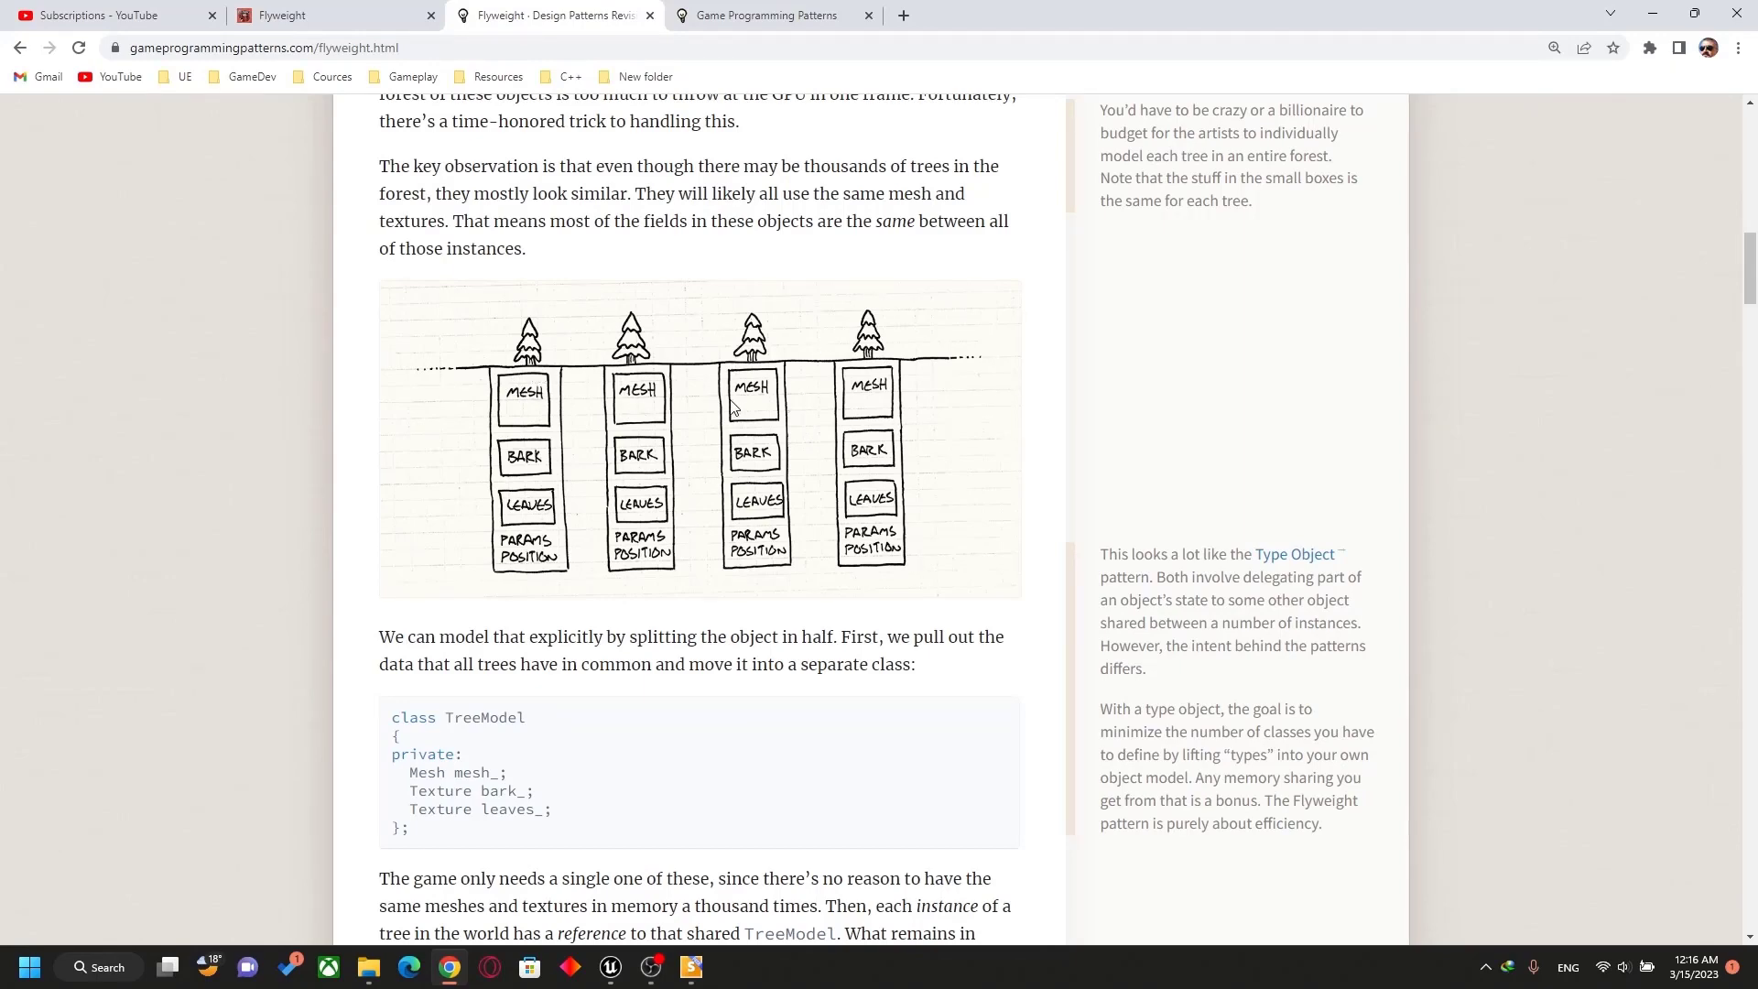
scroll(733, 405, "down", 10)
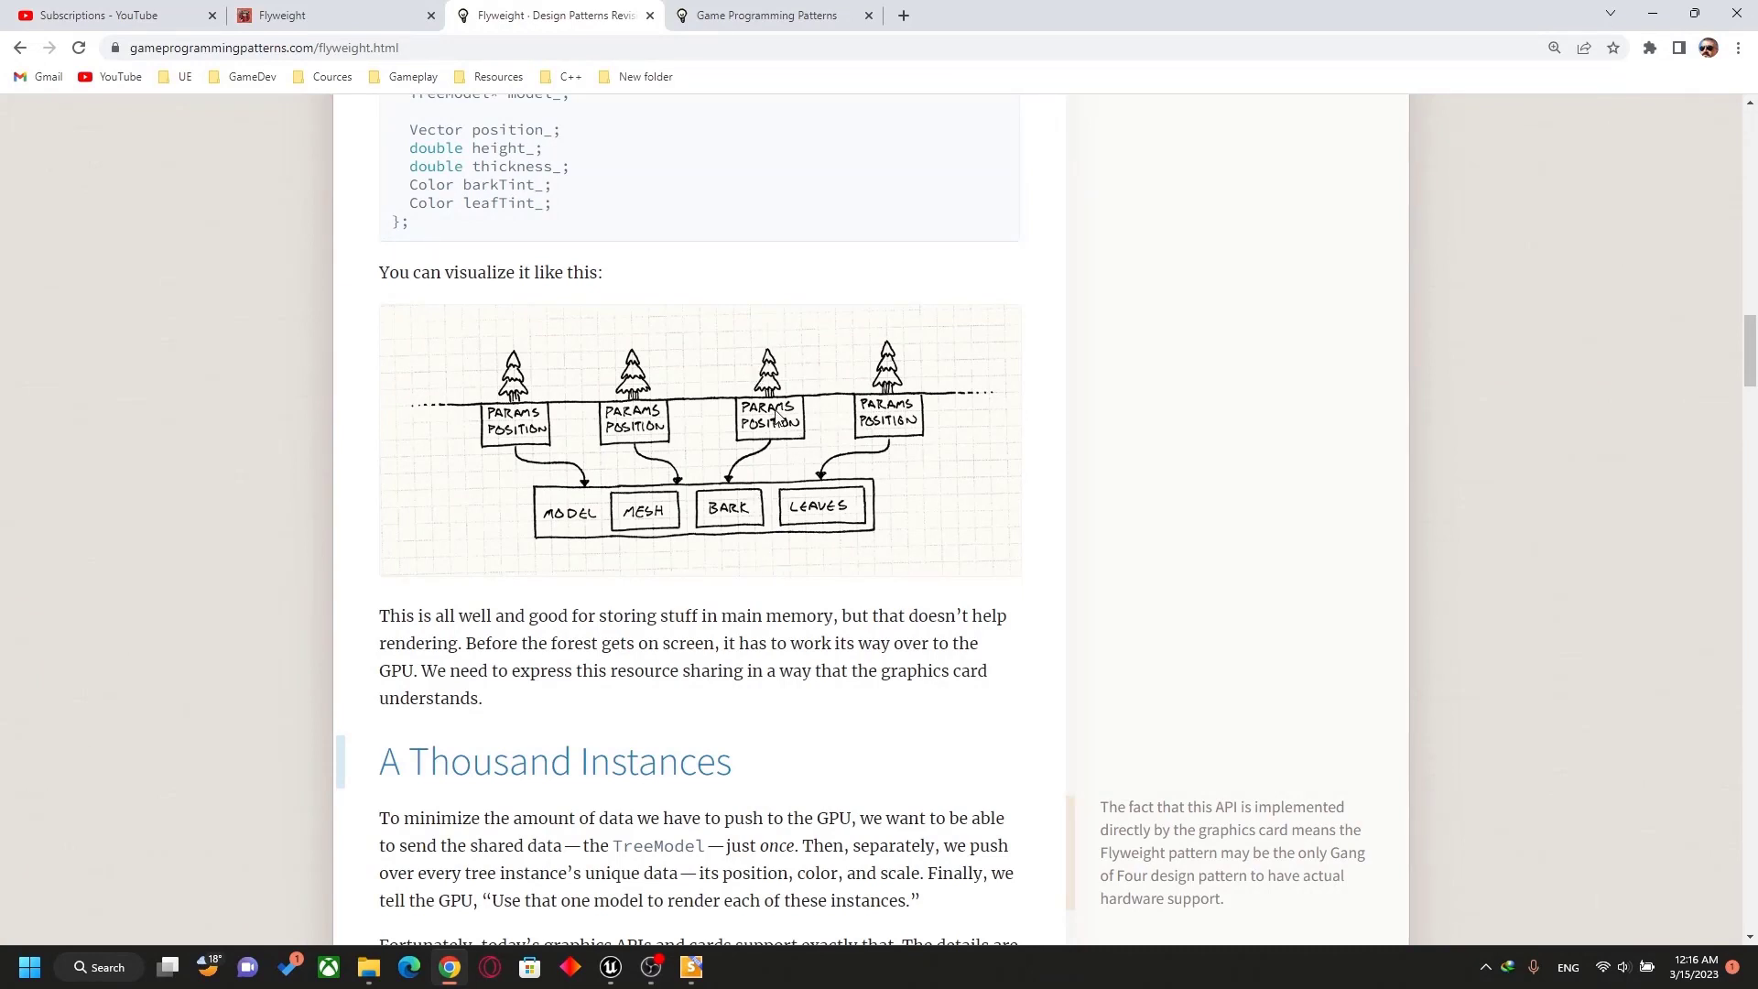
left_click(338, 16)
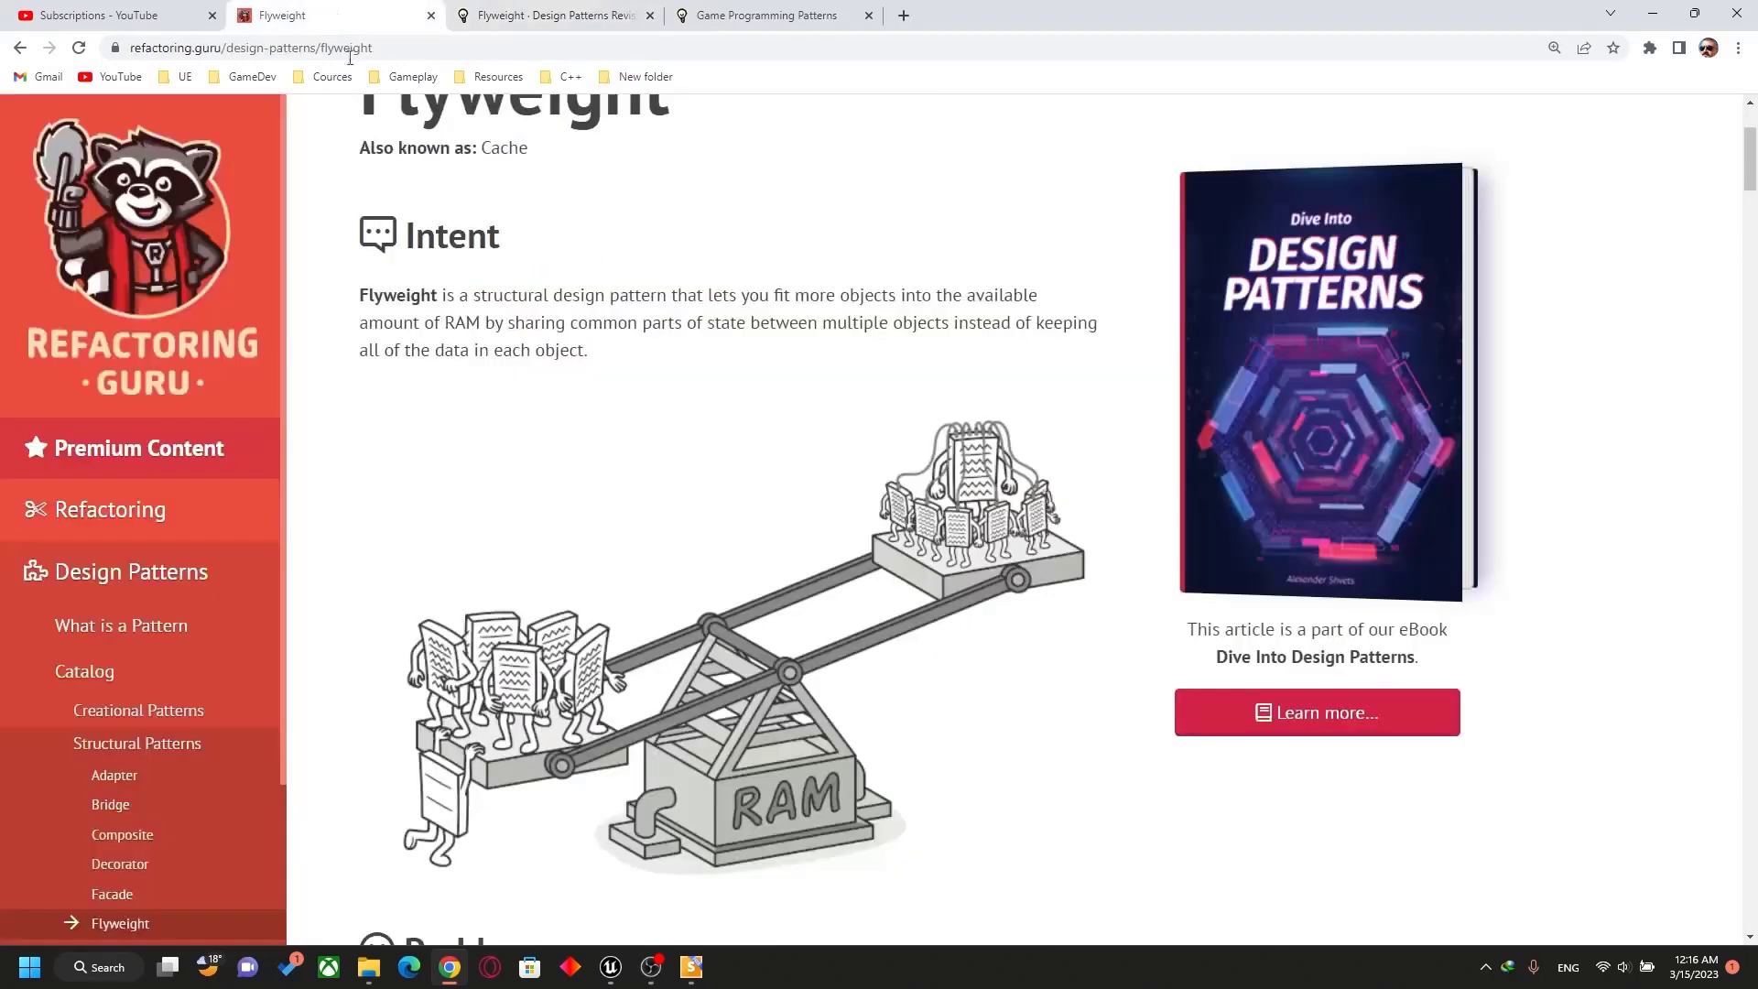
scroll(704, 394, "down", 15)
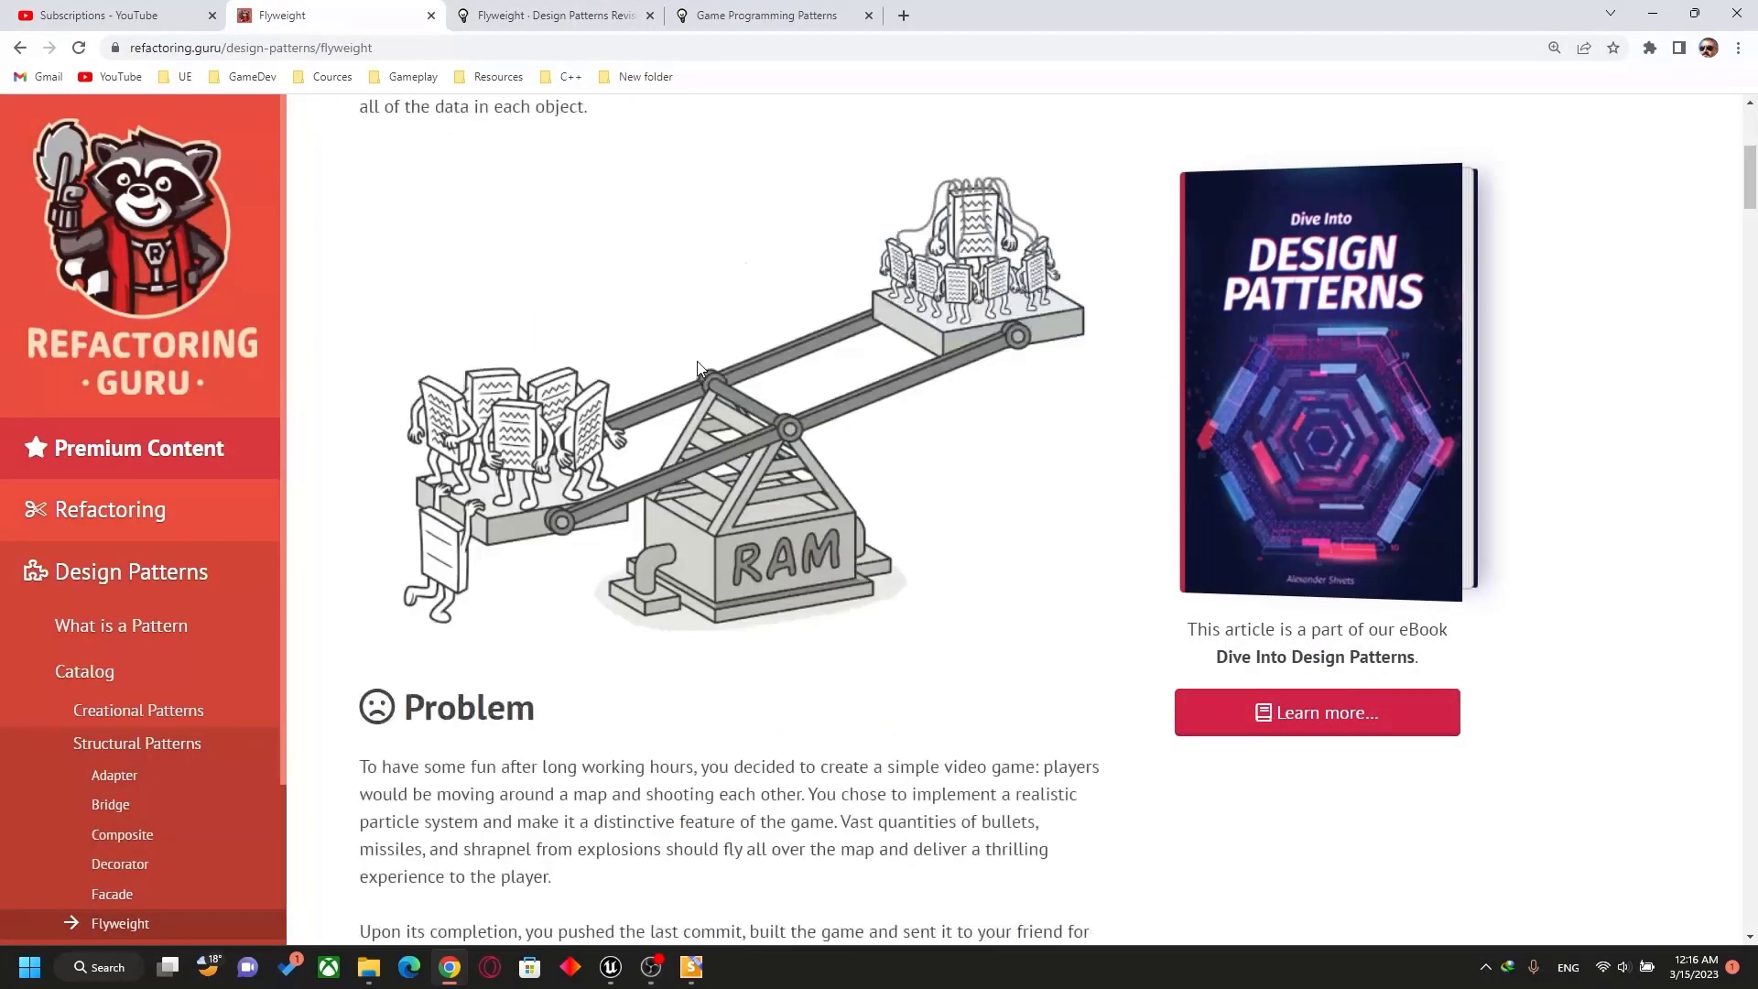
scroll(711, 345, "up", 5)
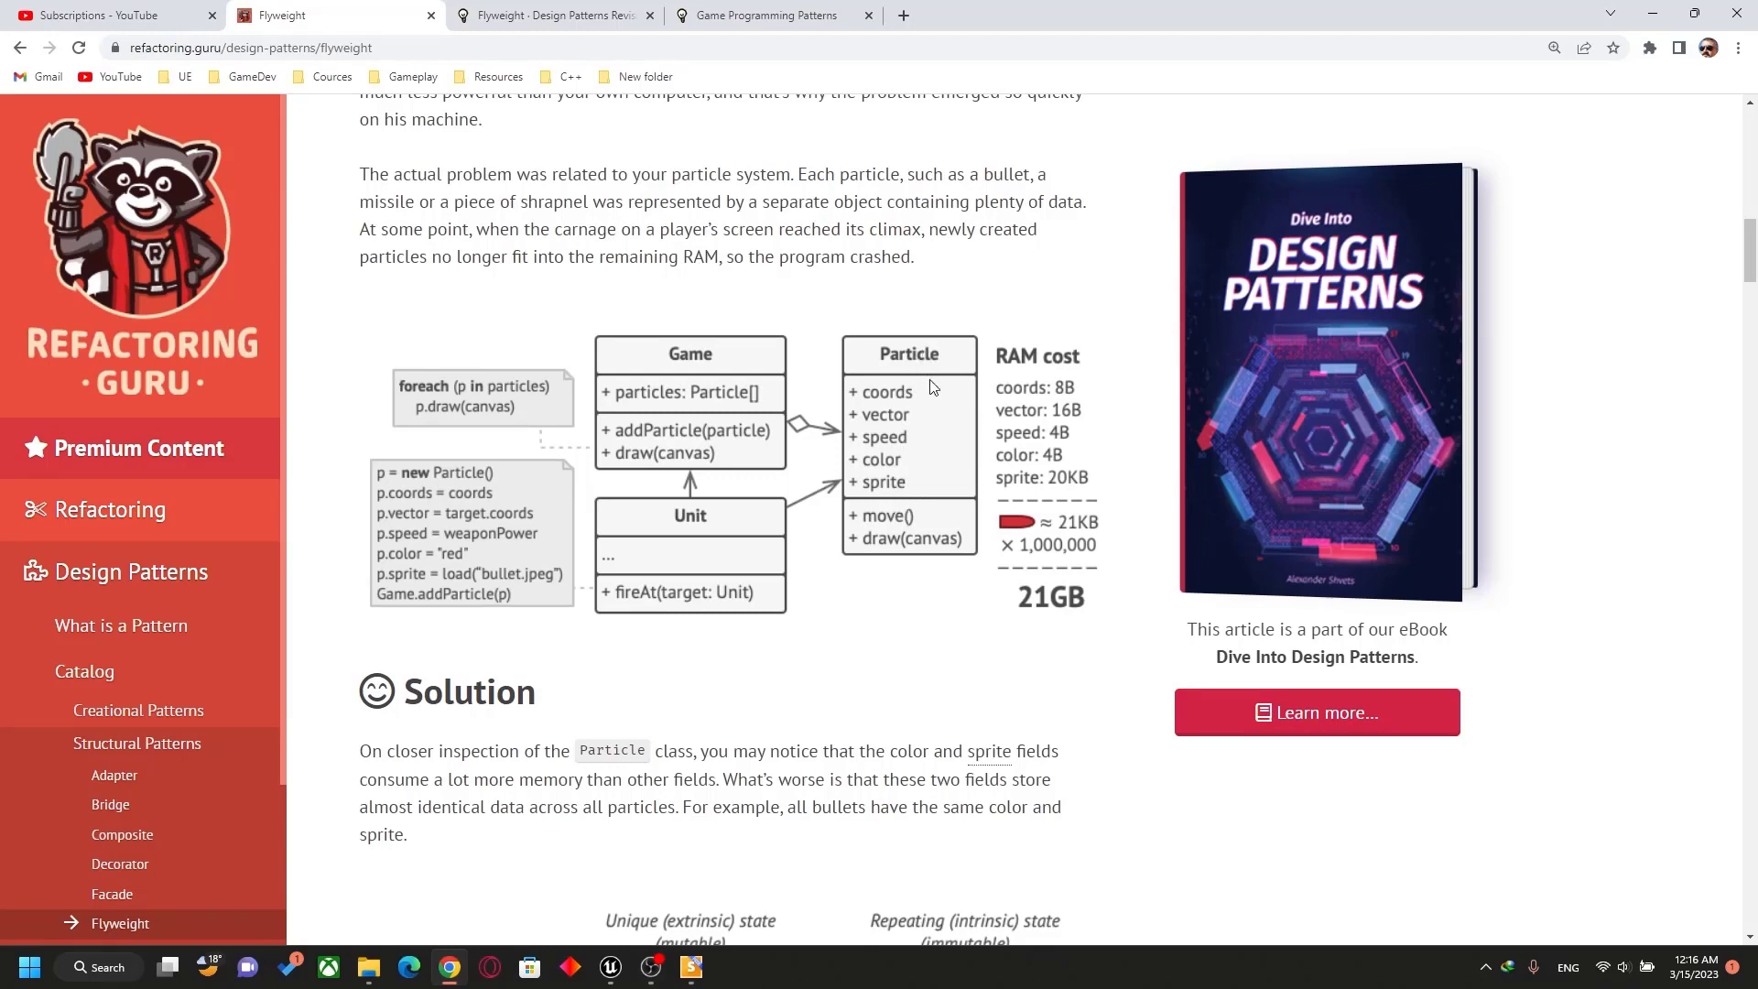
scroll(932, 387, "down", 8)
scroll(920, 389, "up", 2)
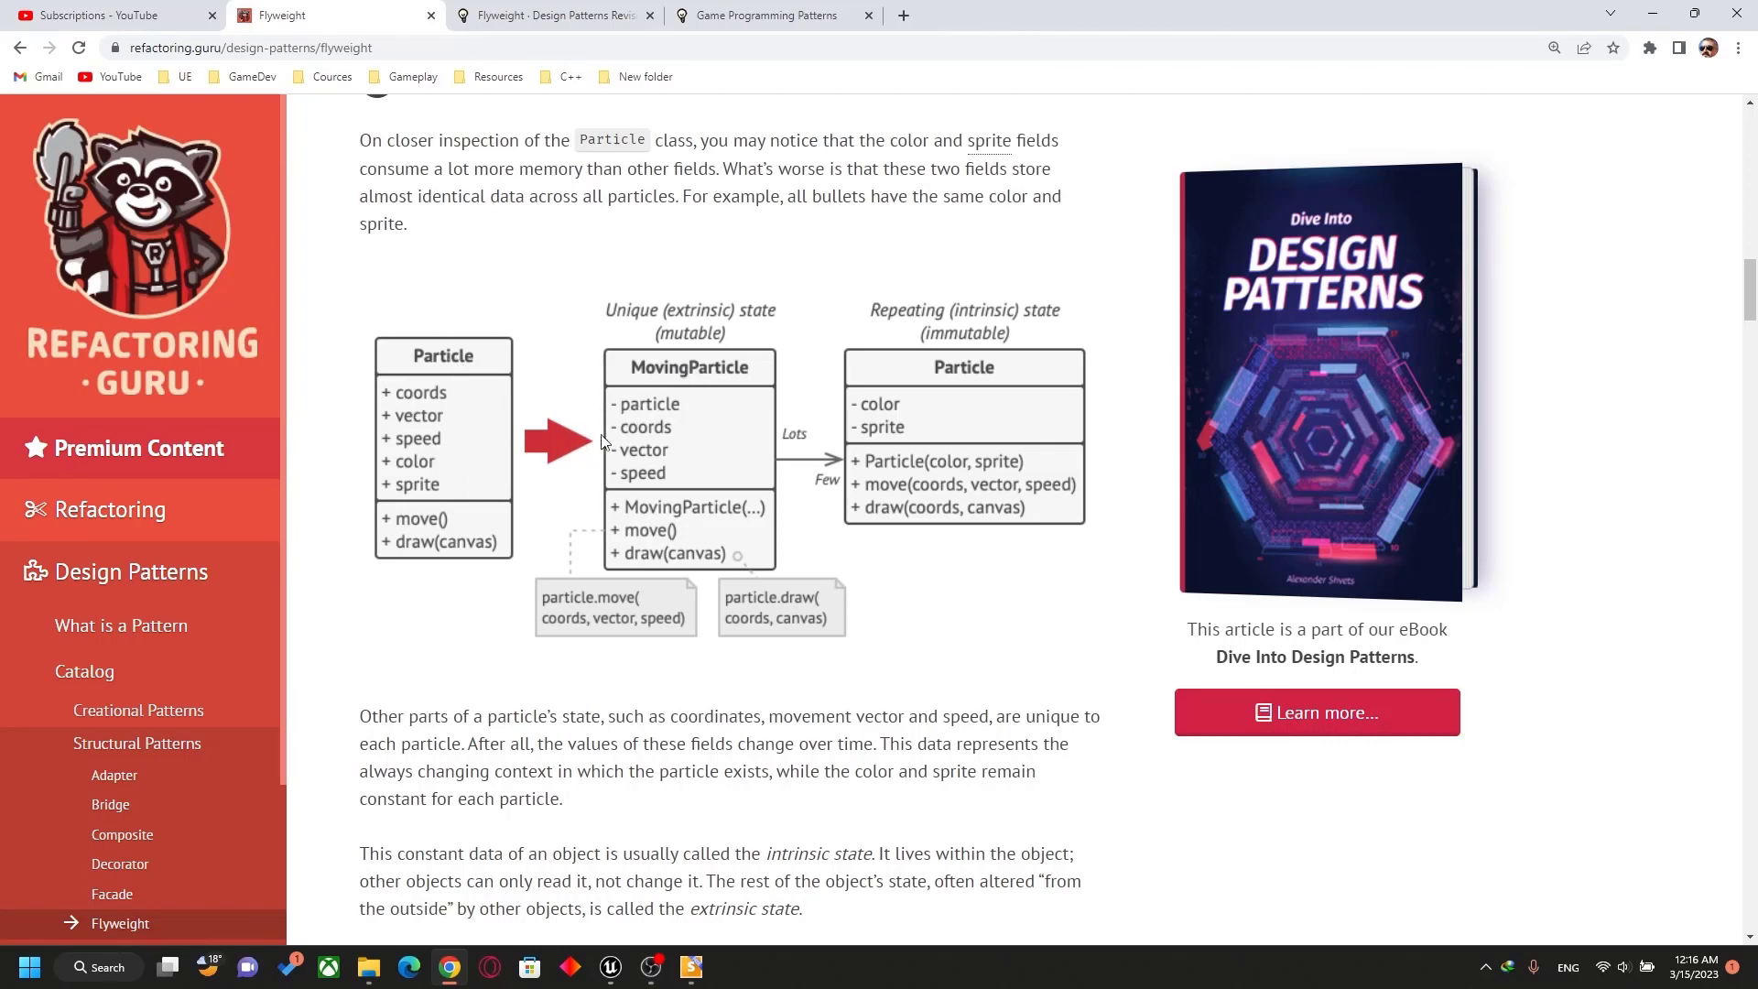
scroll(681, 411, "down", 8)
scroll(716, 394, "down", 18)
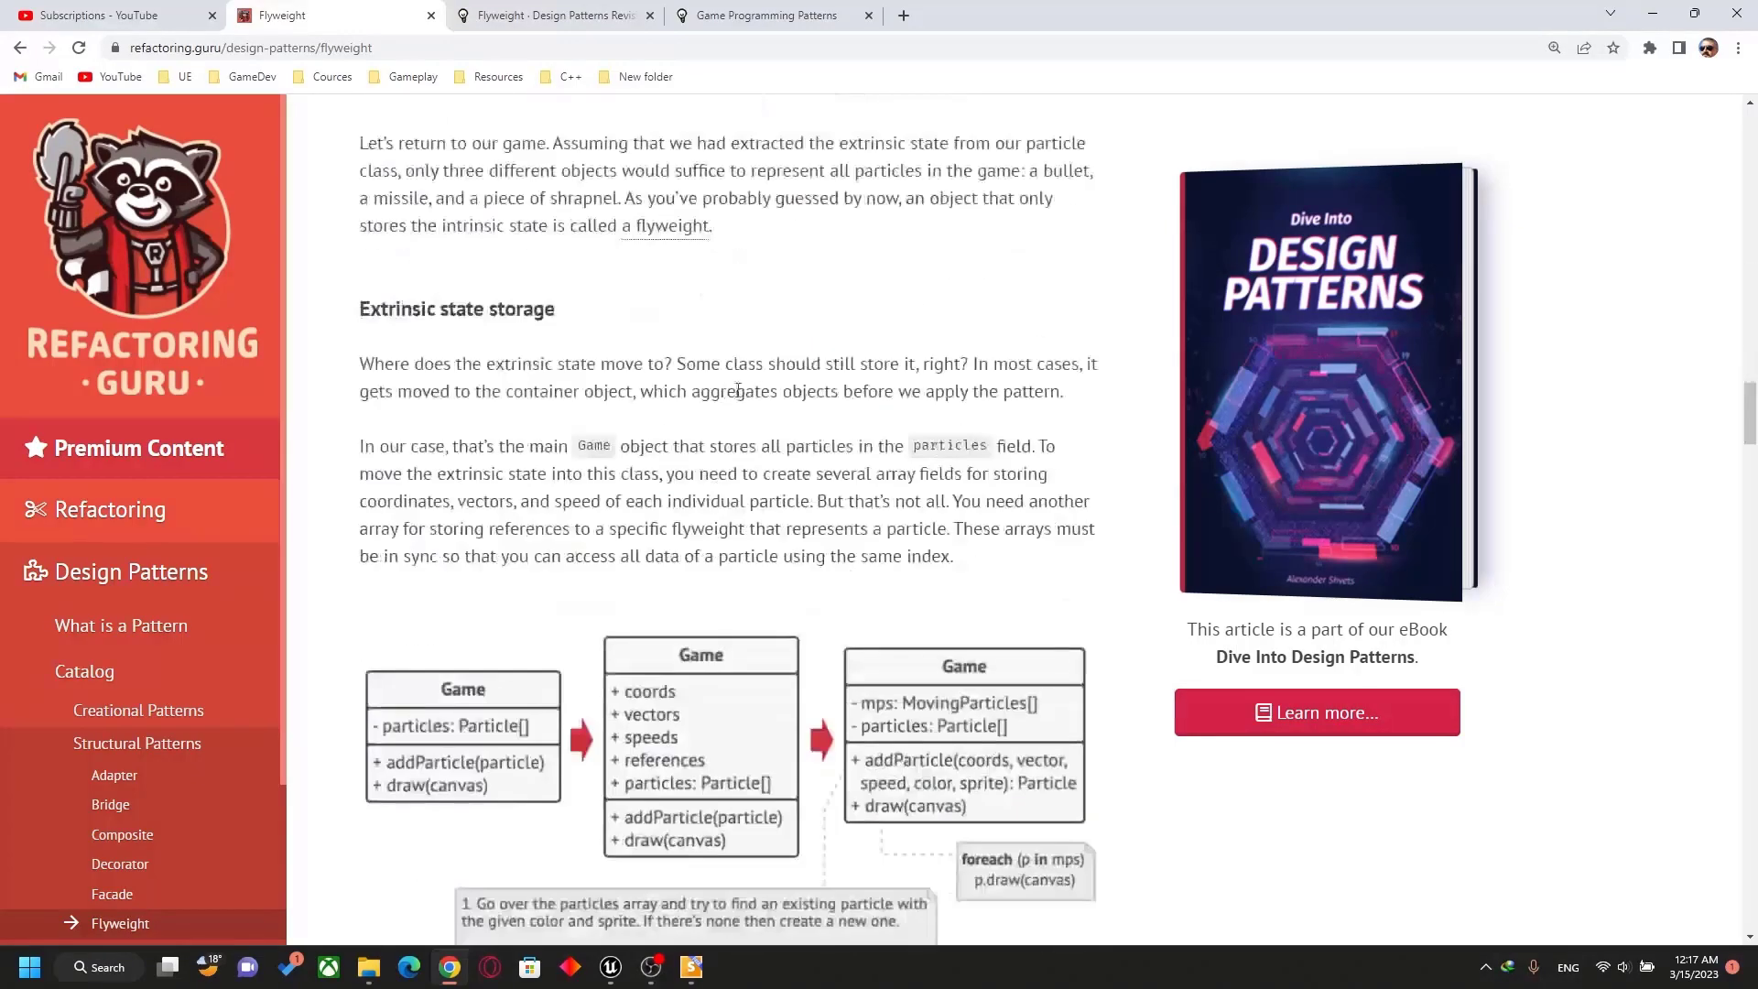
scroll(756, 396, "up", 4)
scroll(756, 395, "down", 20)
scroll(756, 396, "down", 20)
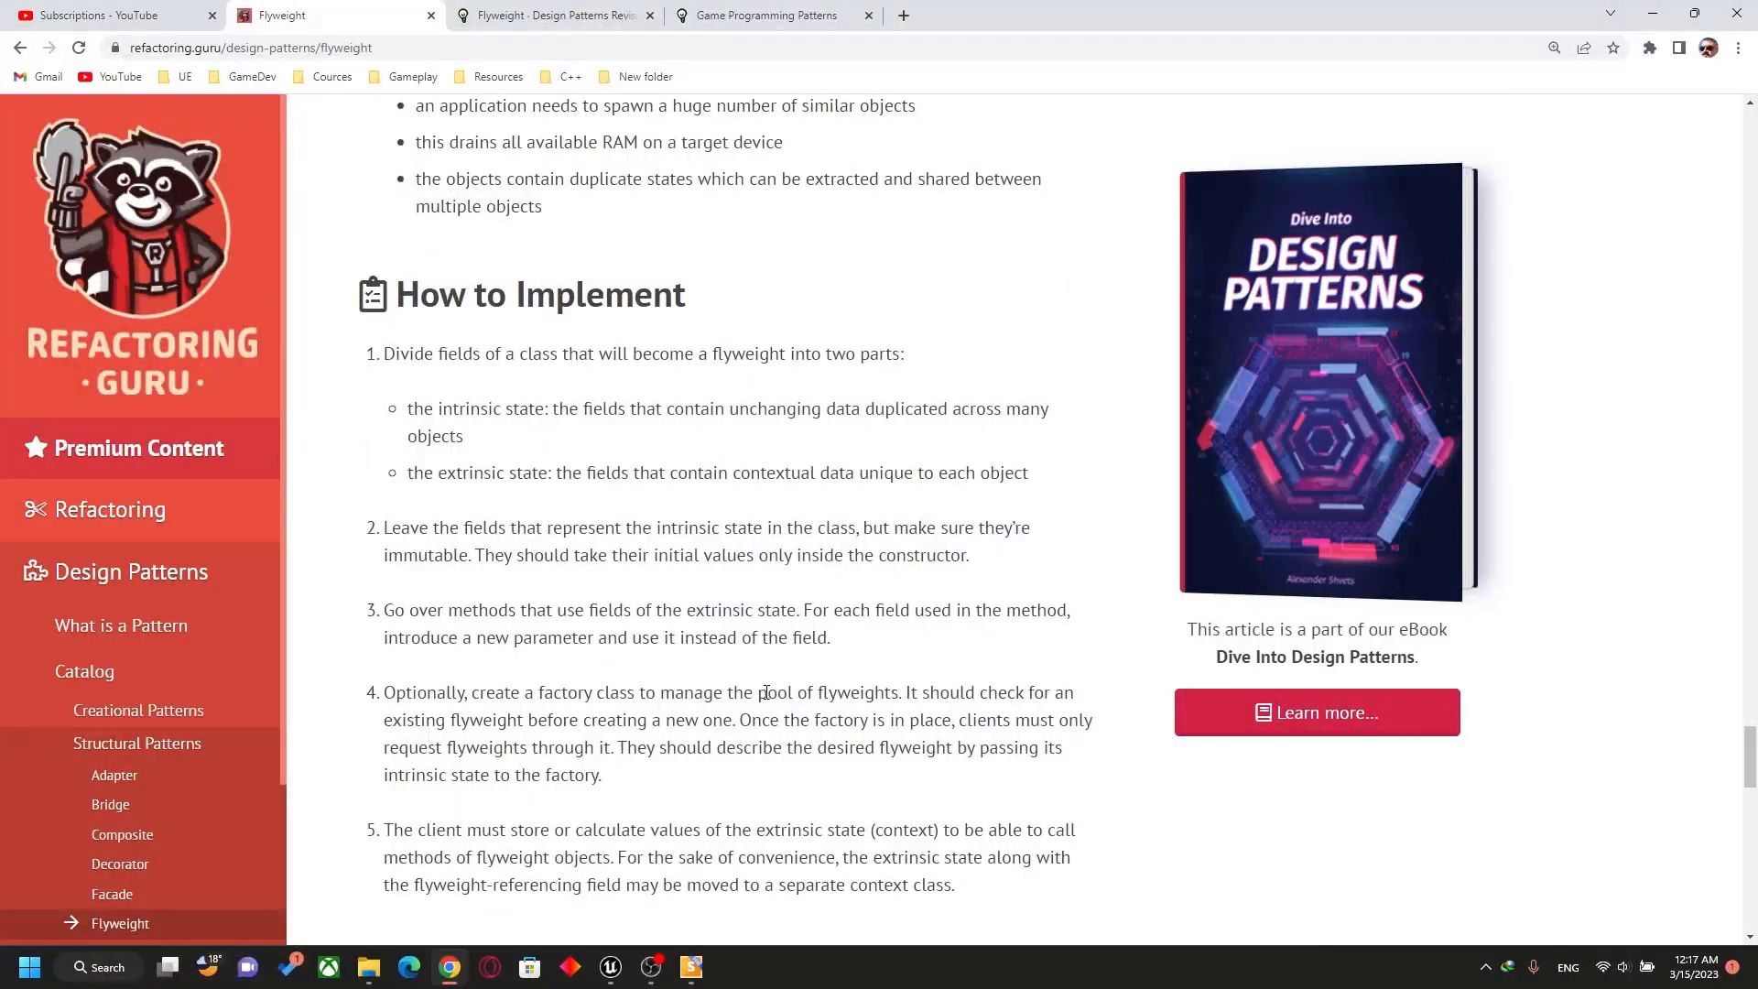
scroll(696, 558, "down", 8)
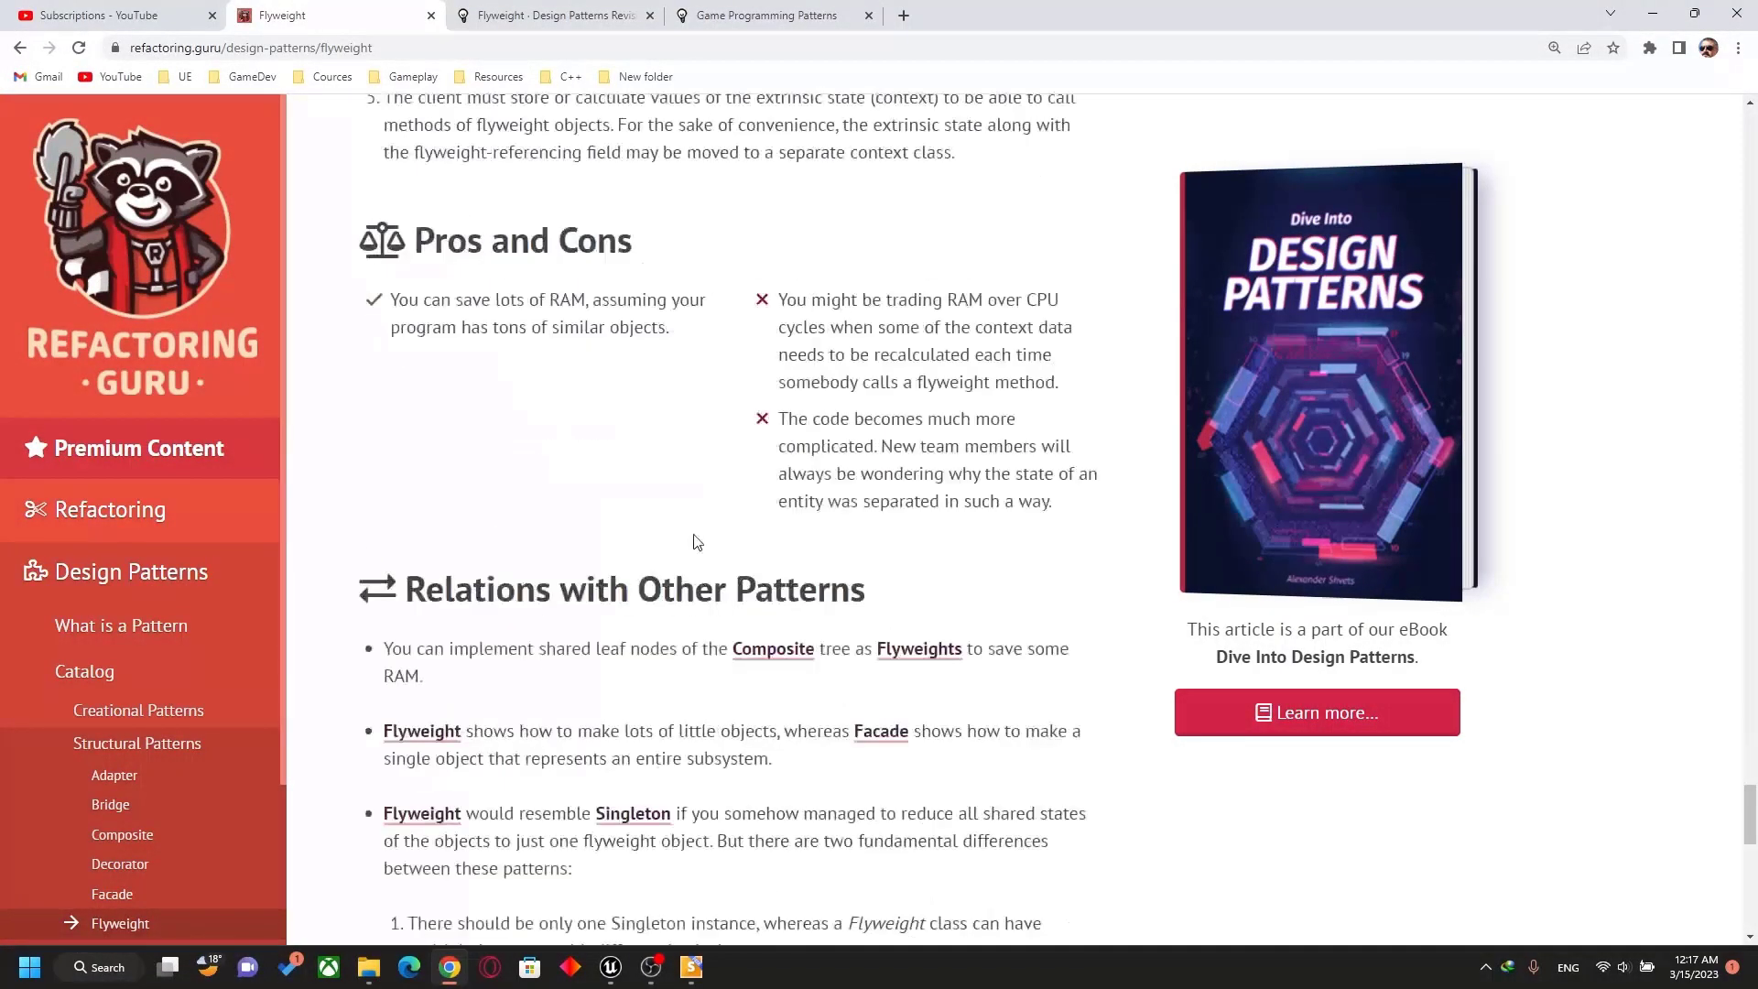
scroll(687, 495, "down", 10)
scroll(738, 470, "up", 11)
scroll(738, 471, "up", 20)
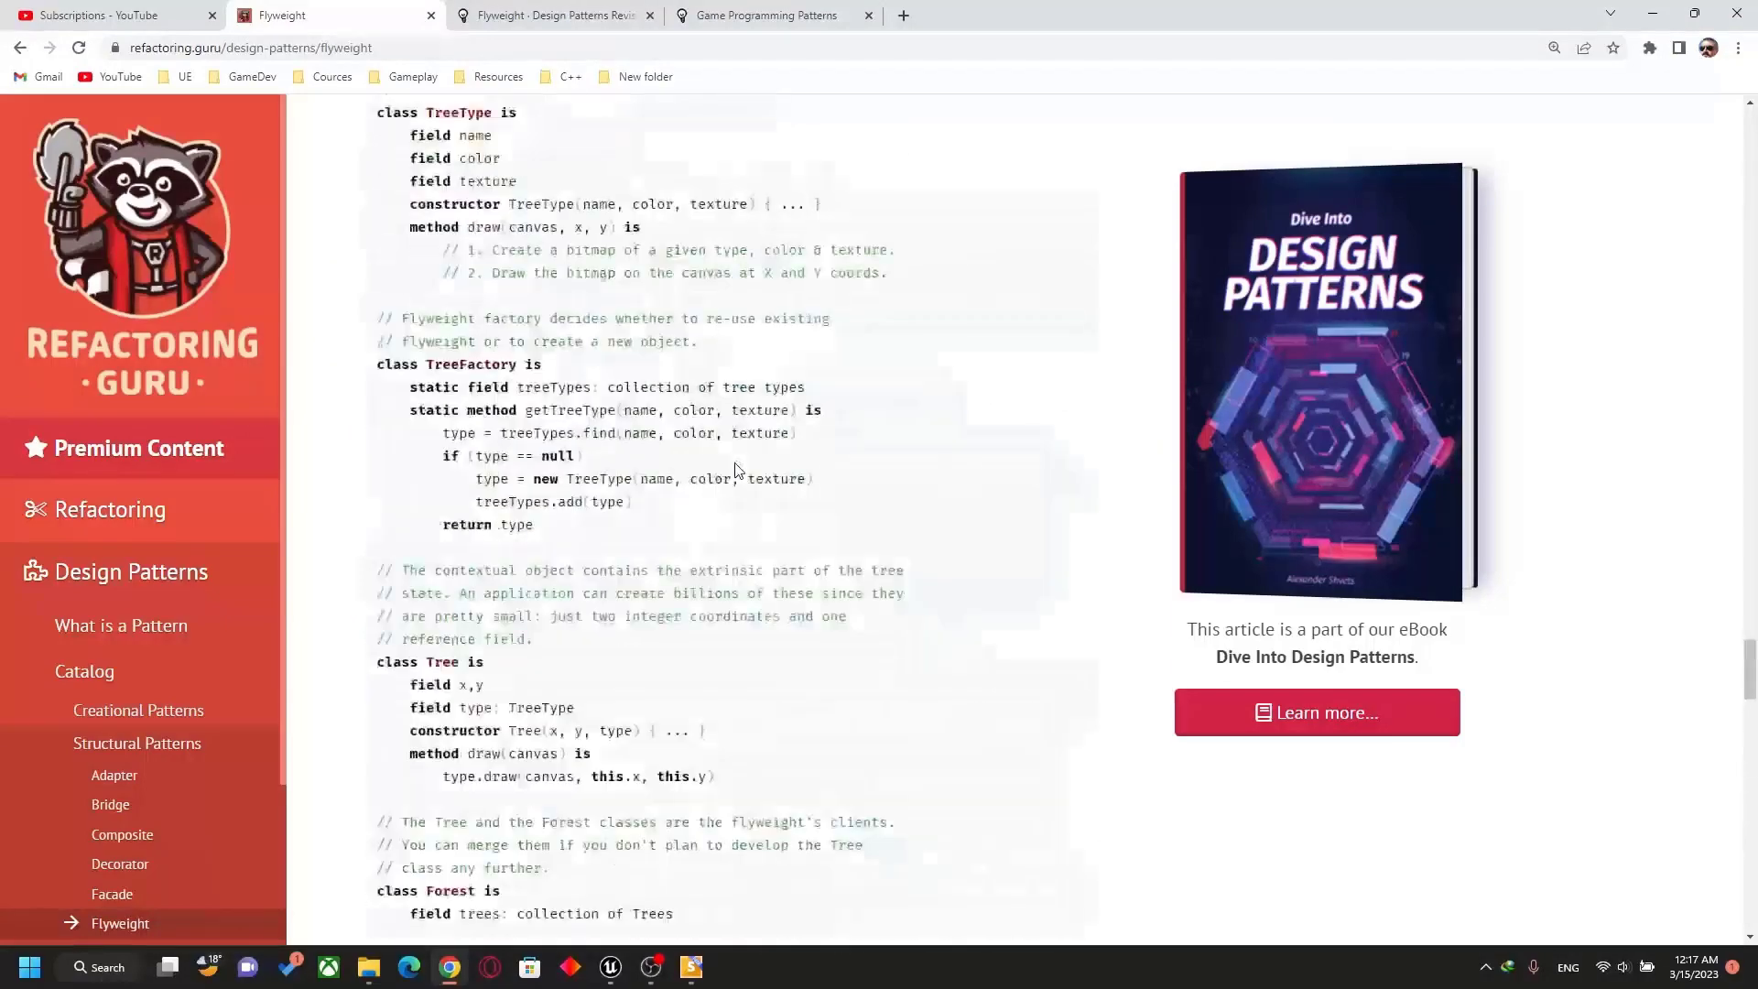
scroll(738, 465, "up", 12)
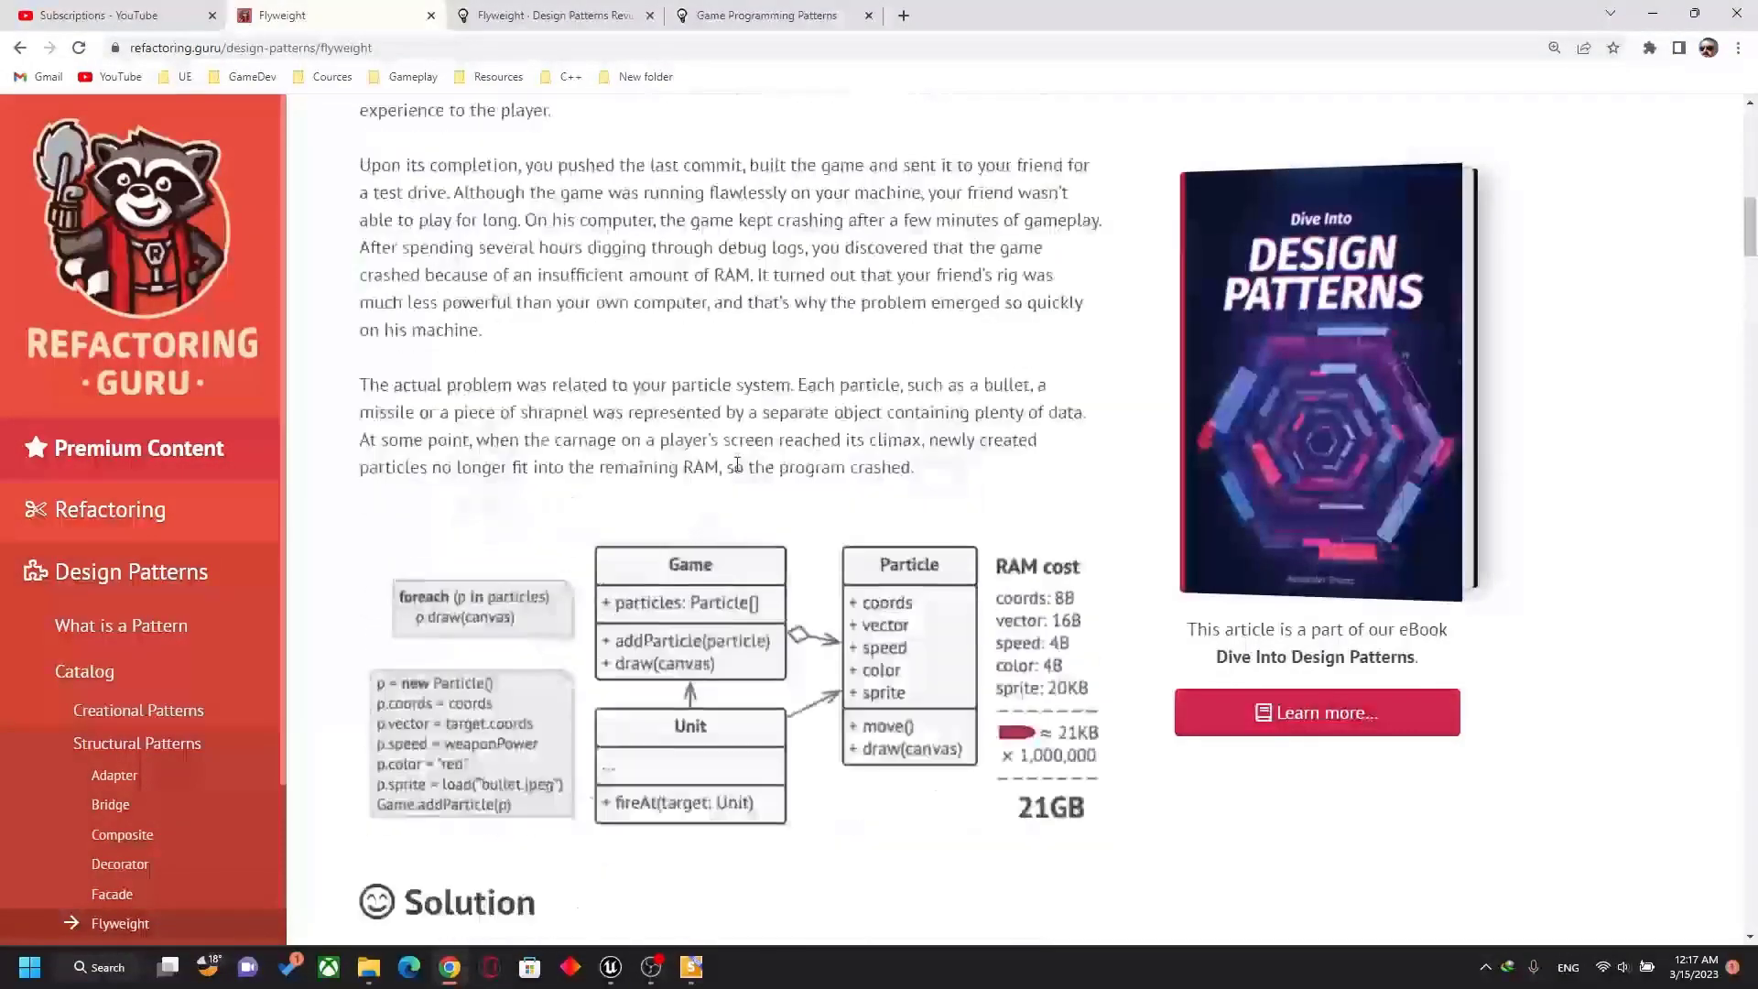
left_click(451, 966)
Bring Unreal Editor forward and switch ThirdPersonMap from Selection Mode to Foliage mode.
left_click(610, 967)
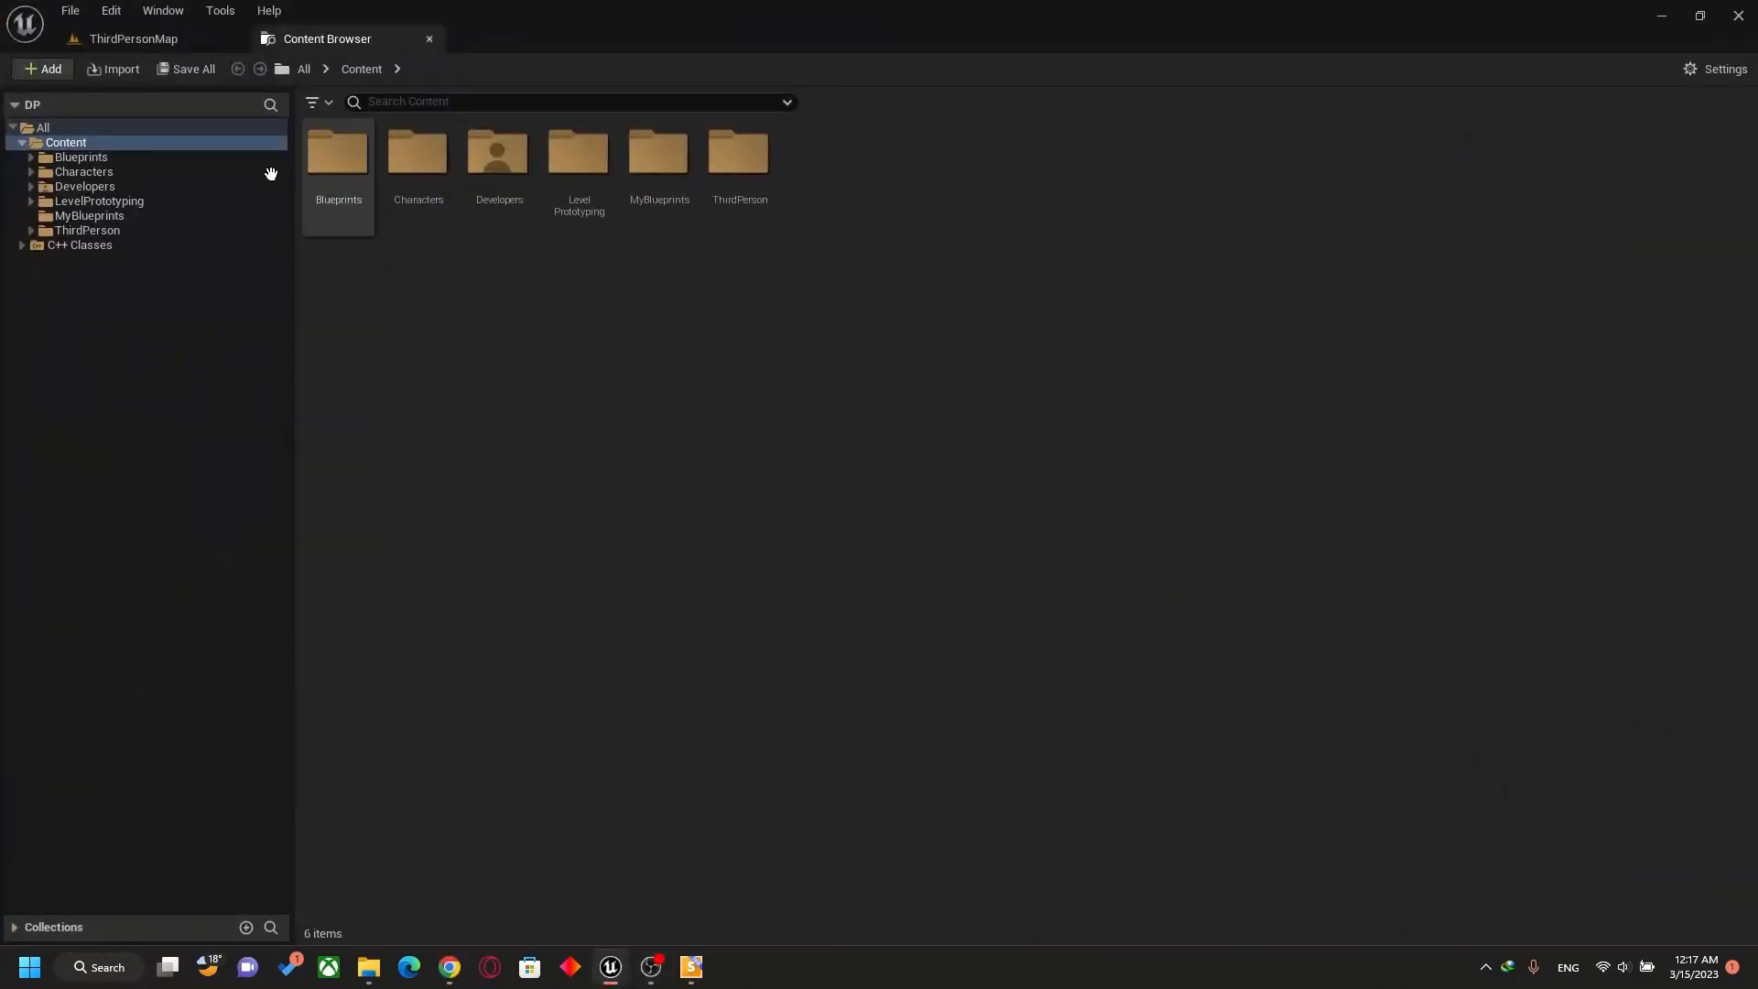
left_click(142, 40)
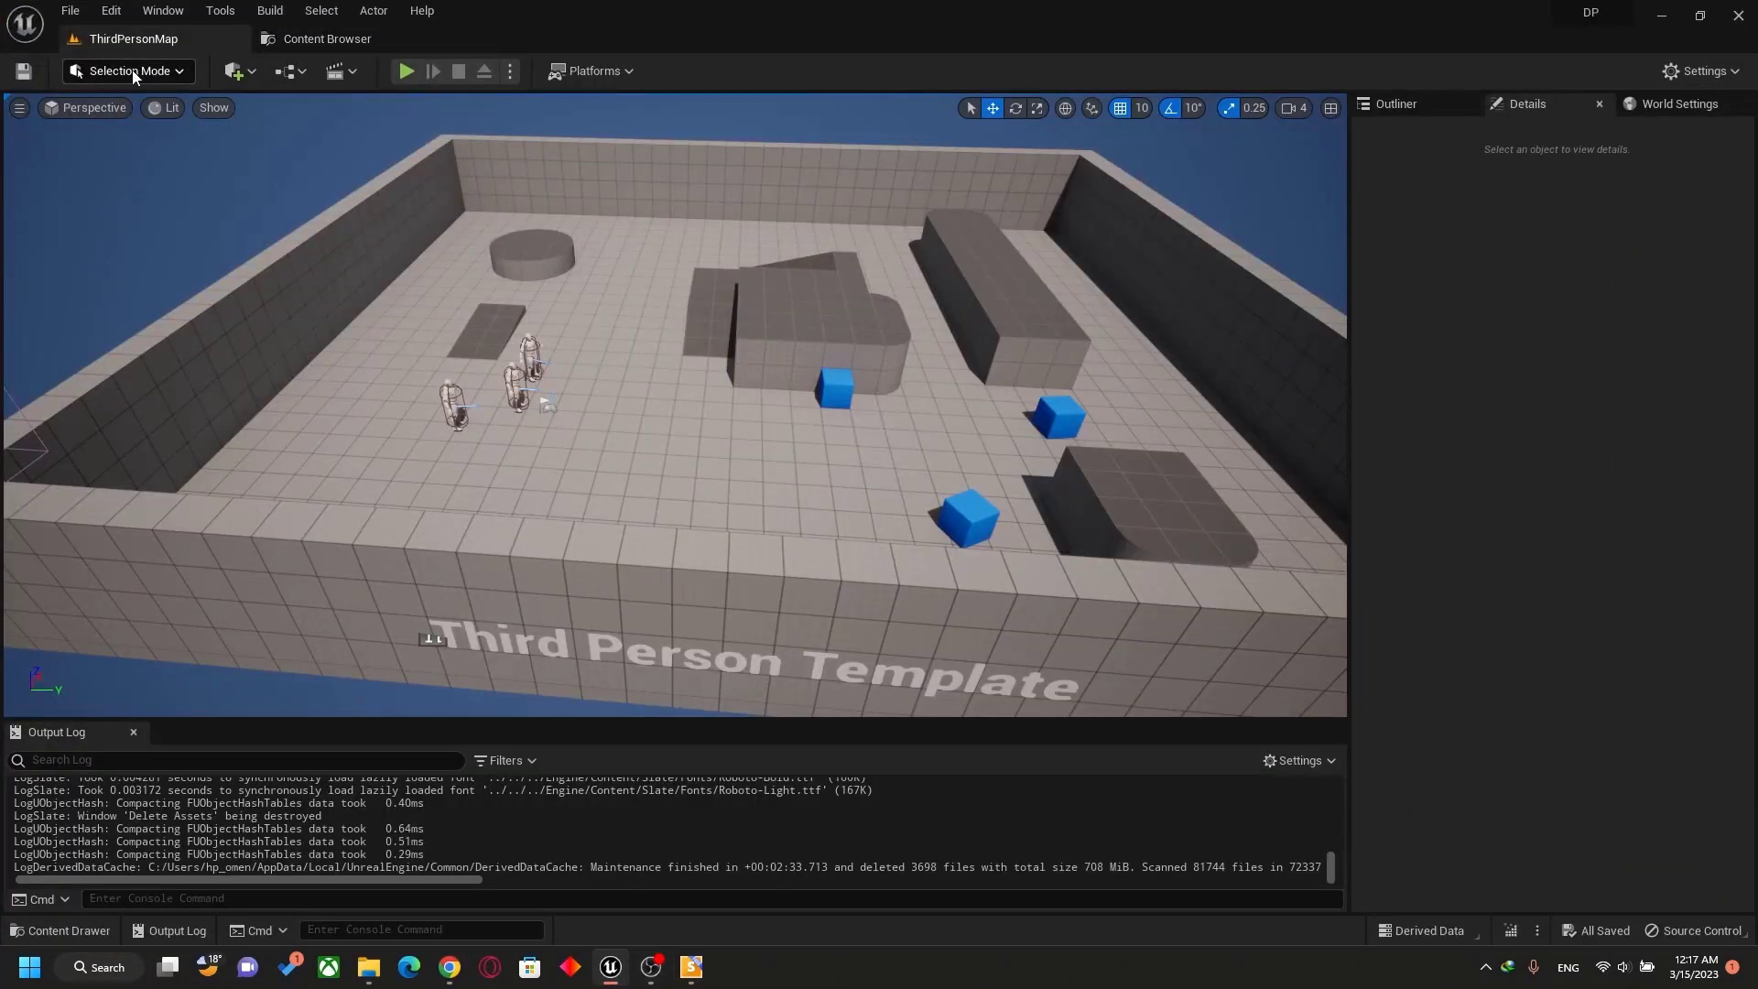
left_click(146, 69)
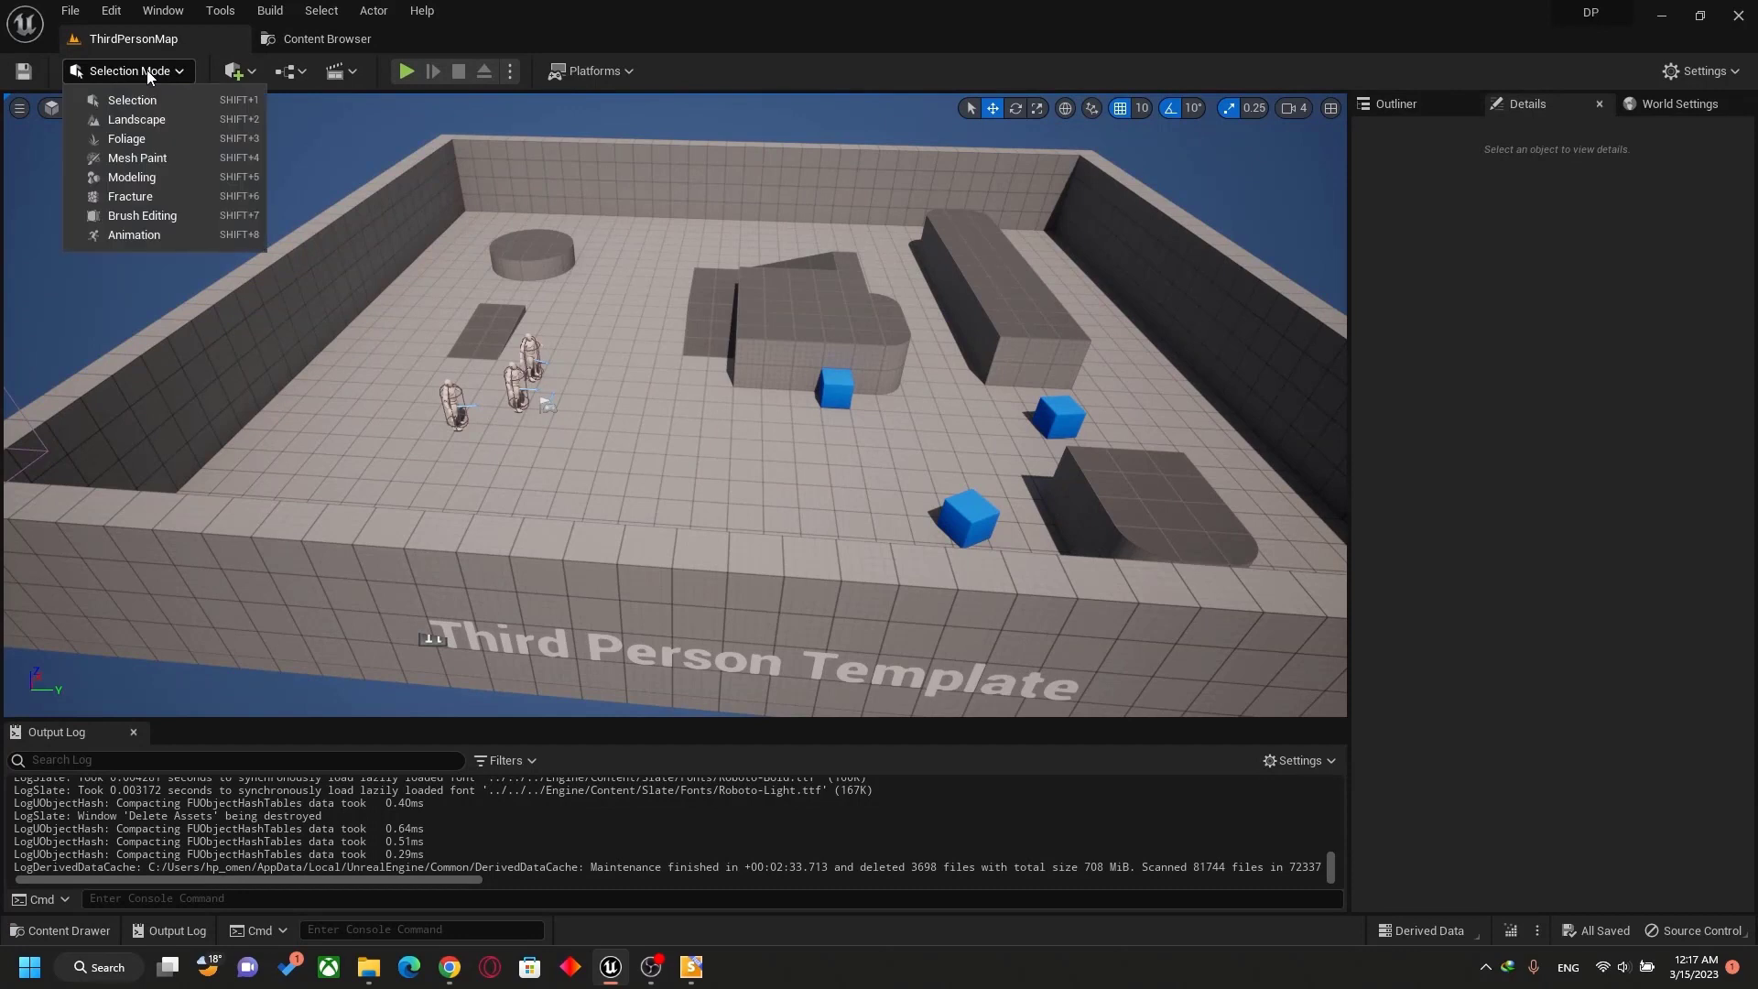
left_click(151, 145)
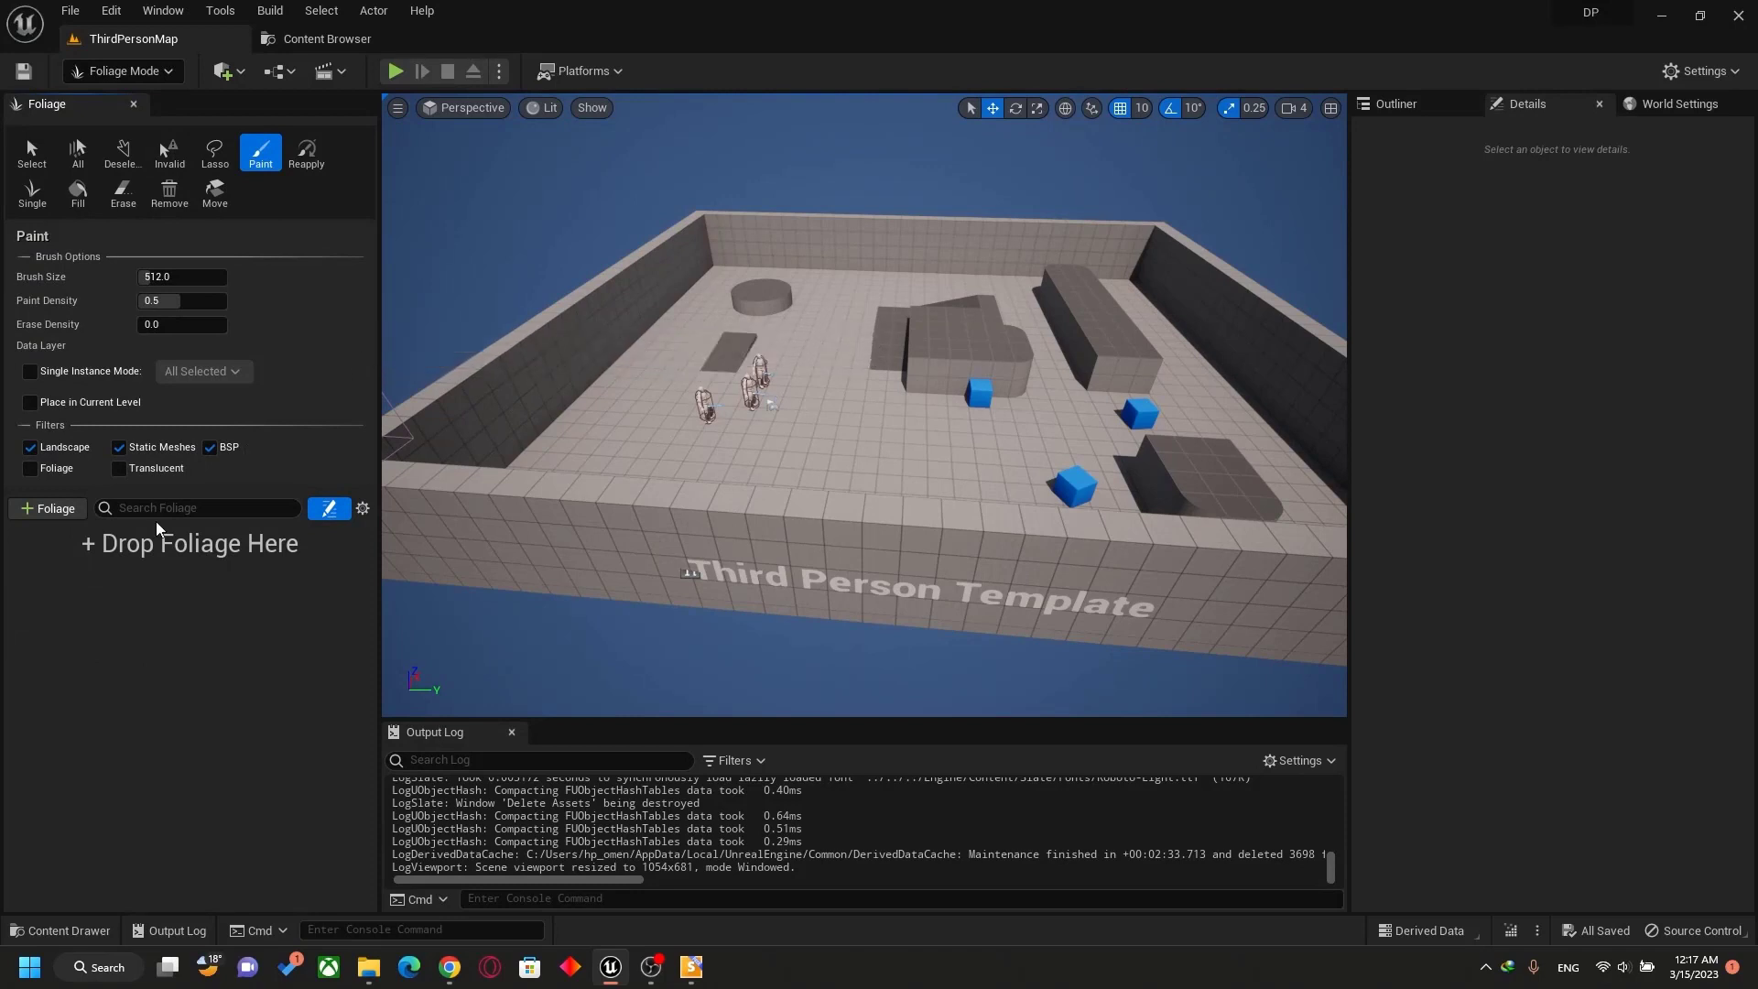
Add a Static Mesh Foliage type saved as 'Grass' in the Content folder.
left_click(50, 511)
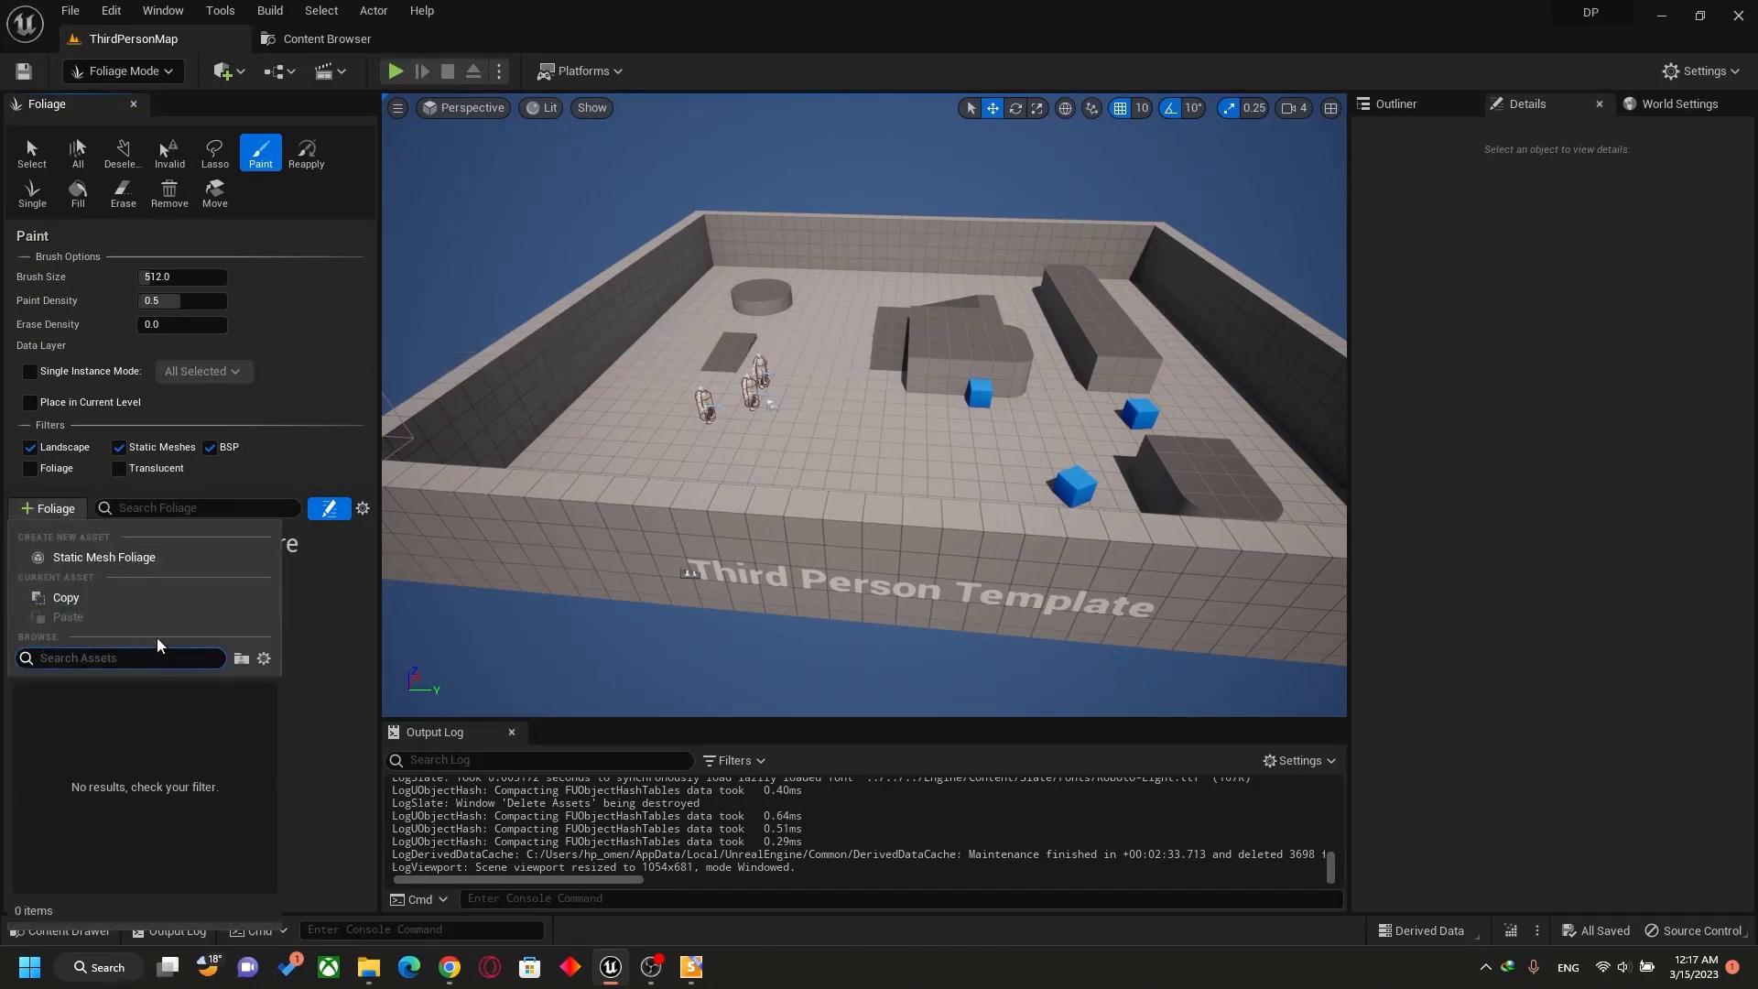
left_click(105, 557)
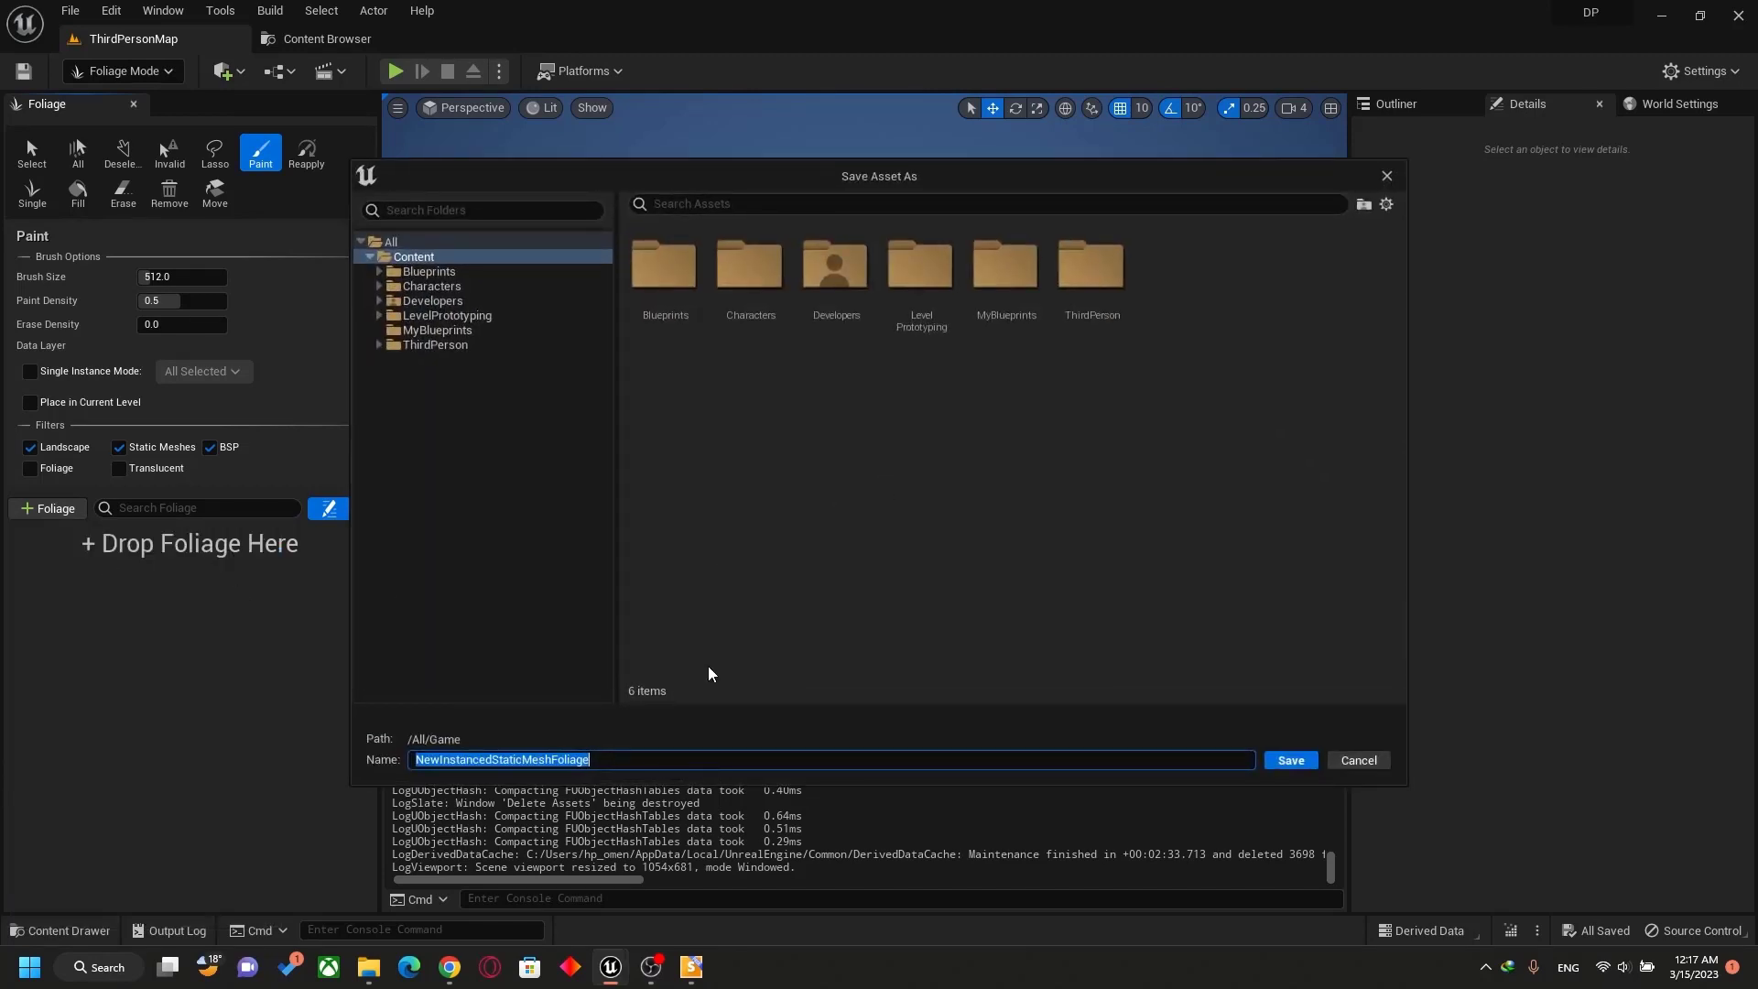
type("Grass")
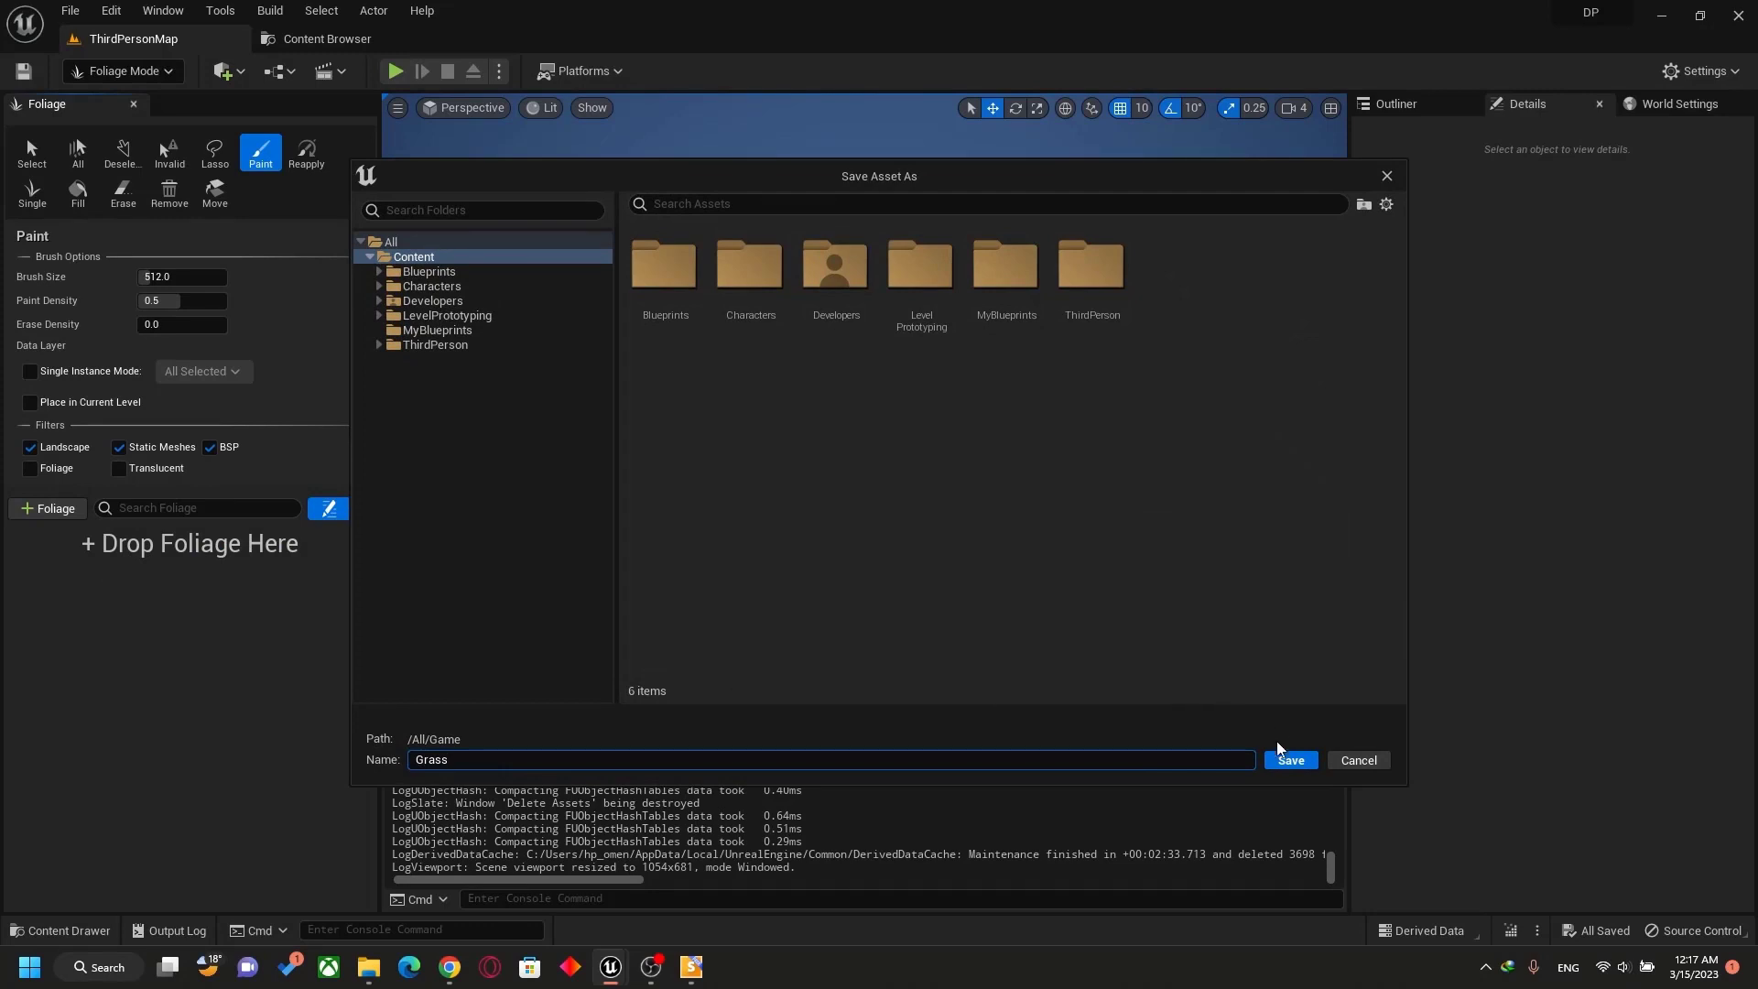
left_click(1283, 758)
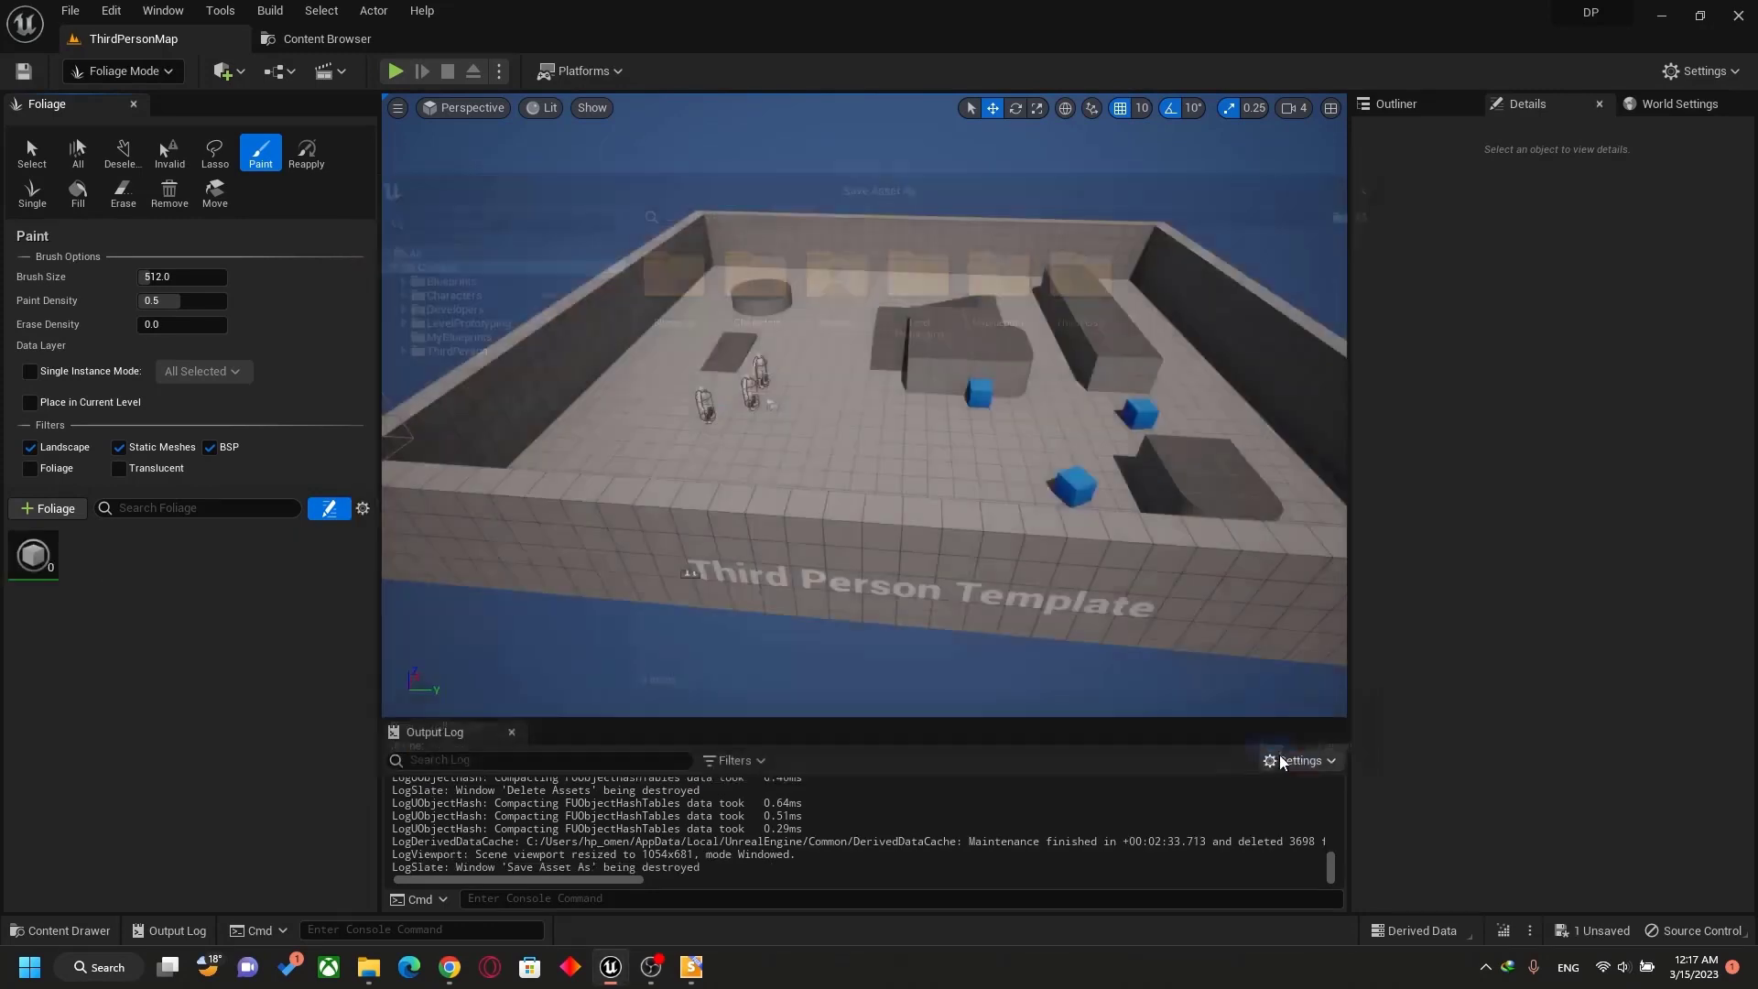
Set the Grass foliage asset's mesh to SM_ChamferCube, save it, and return to ThirdPersonMap.
left_click(314, 41)
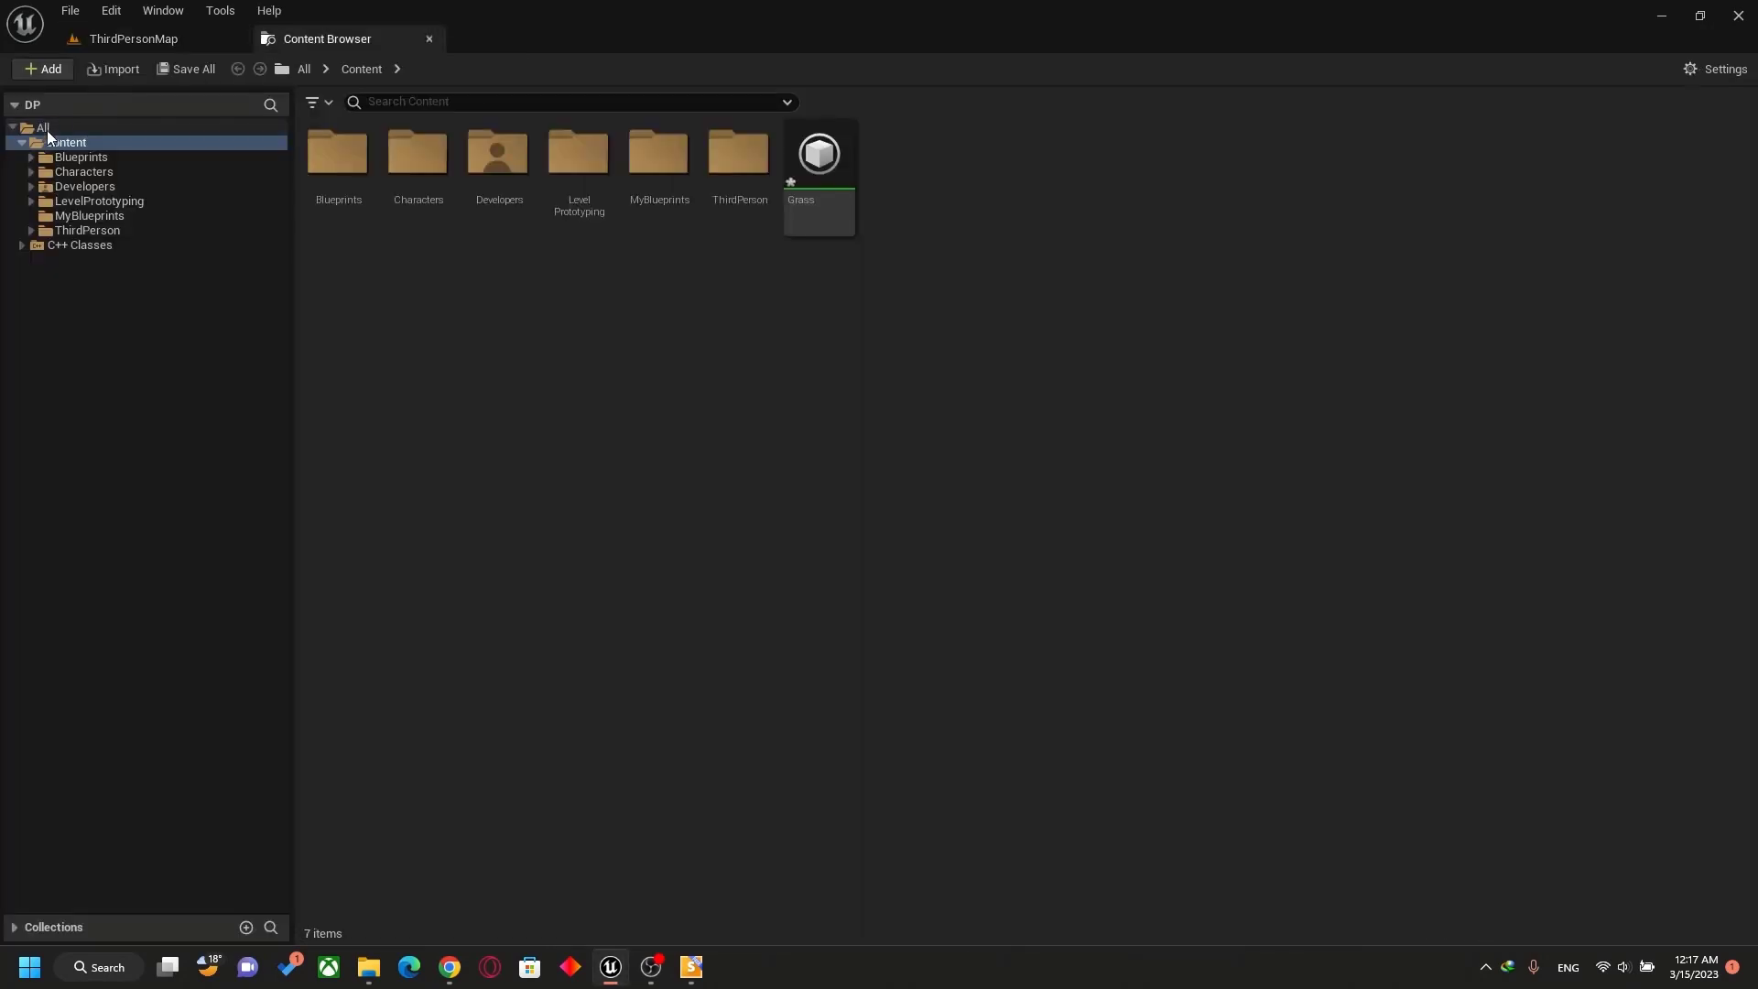
left_click(819, 207)
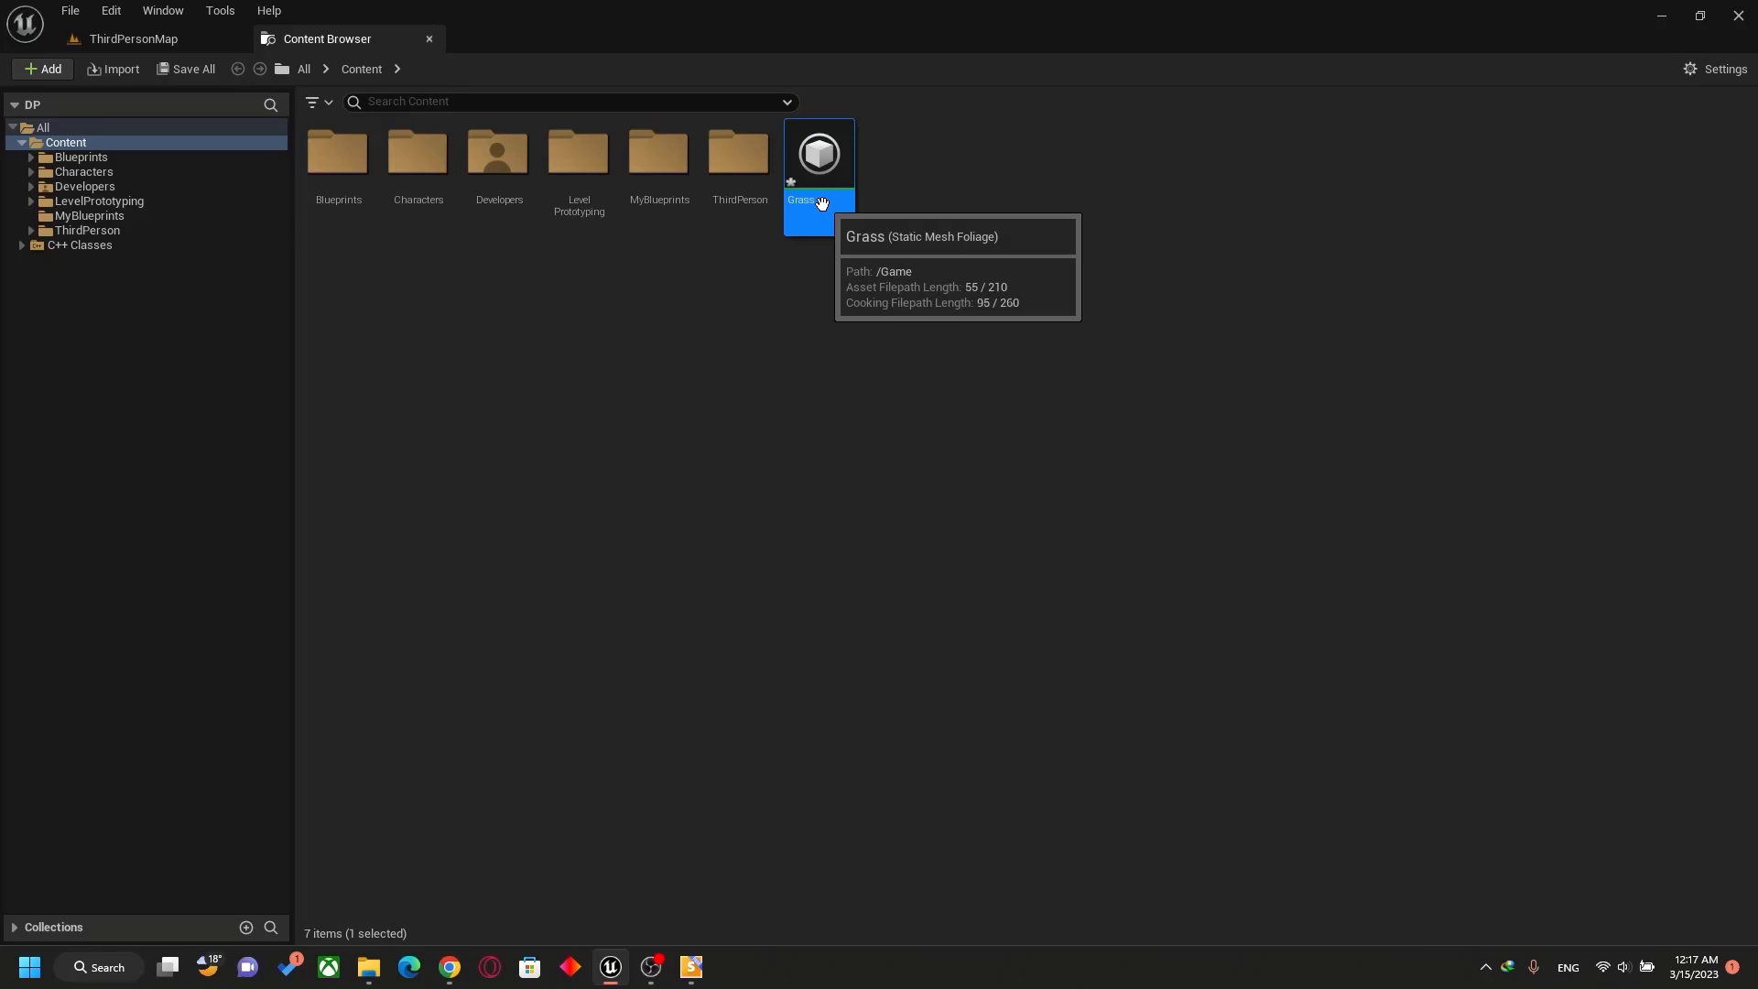
double_click(849, 231)
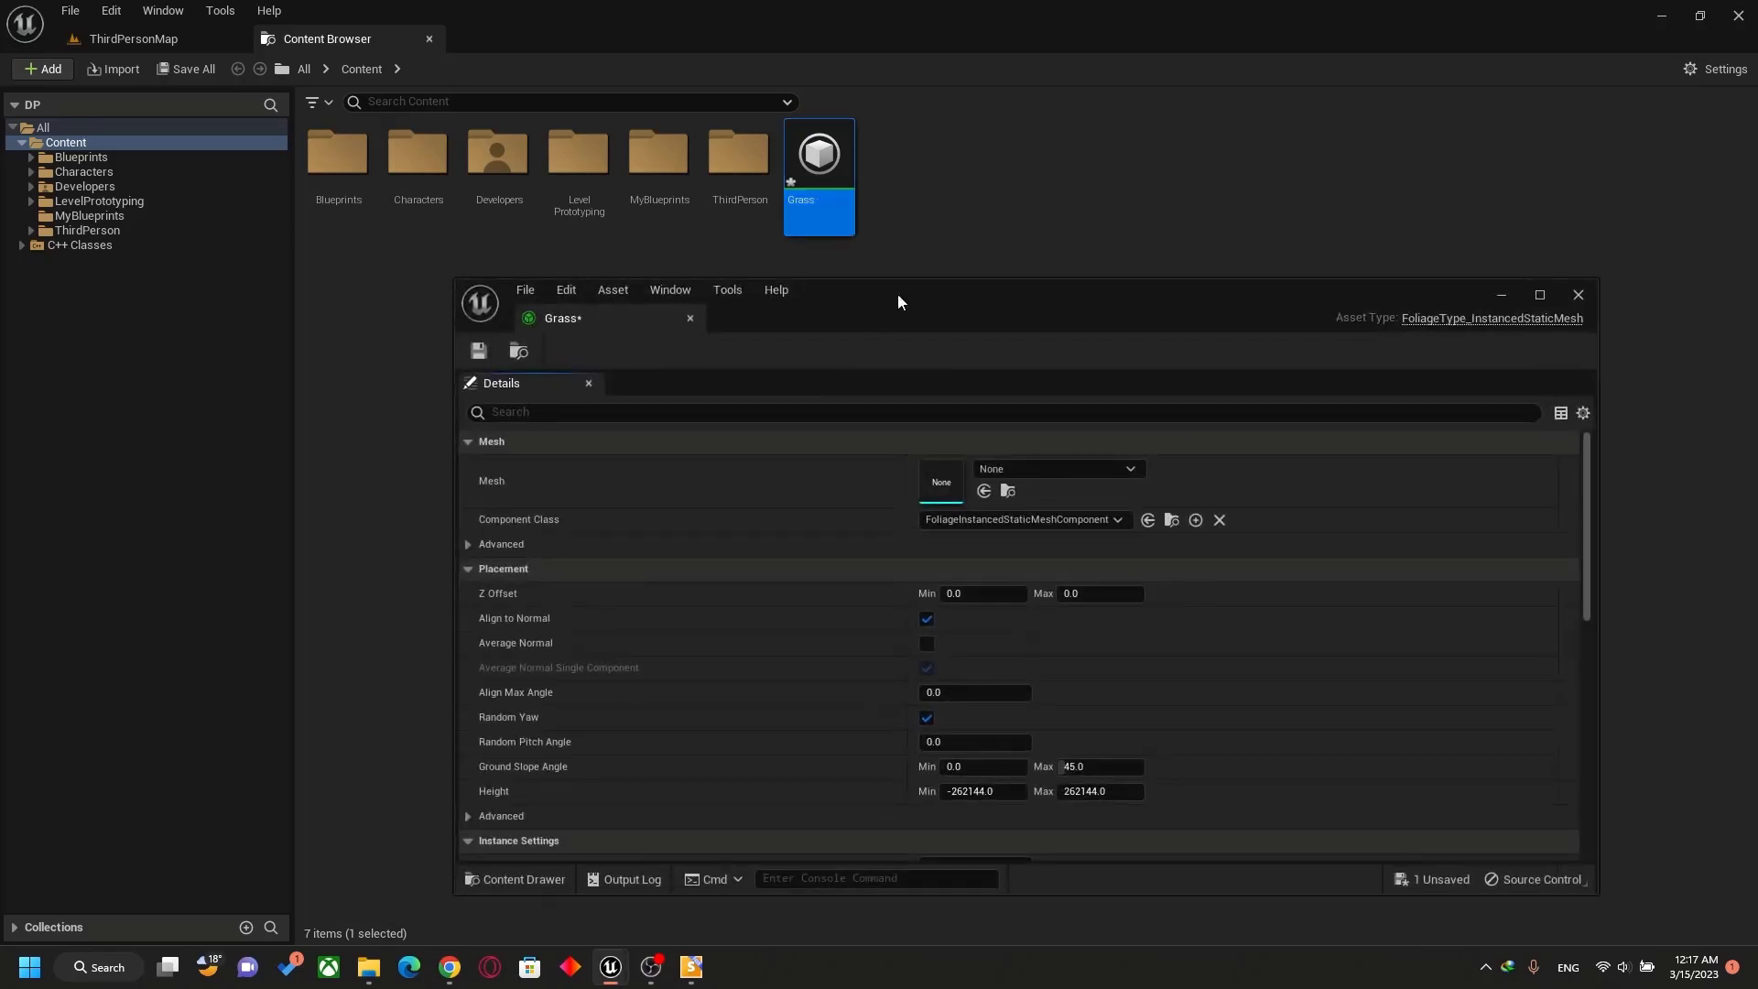
left_click_drag(983, 303, 925, 247)
left_click(997, 417)
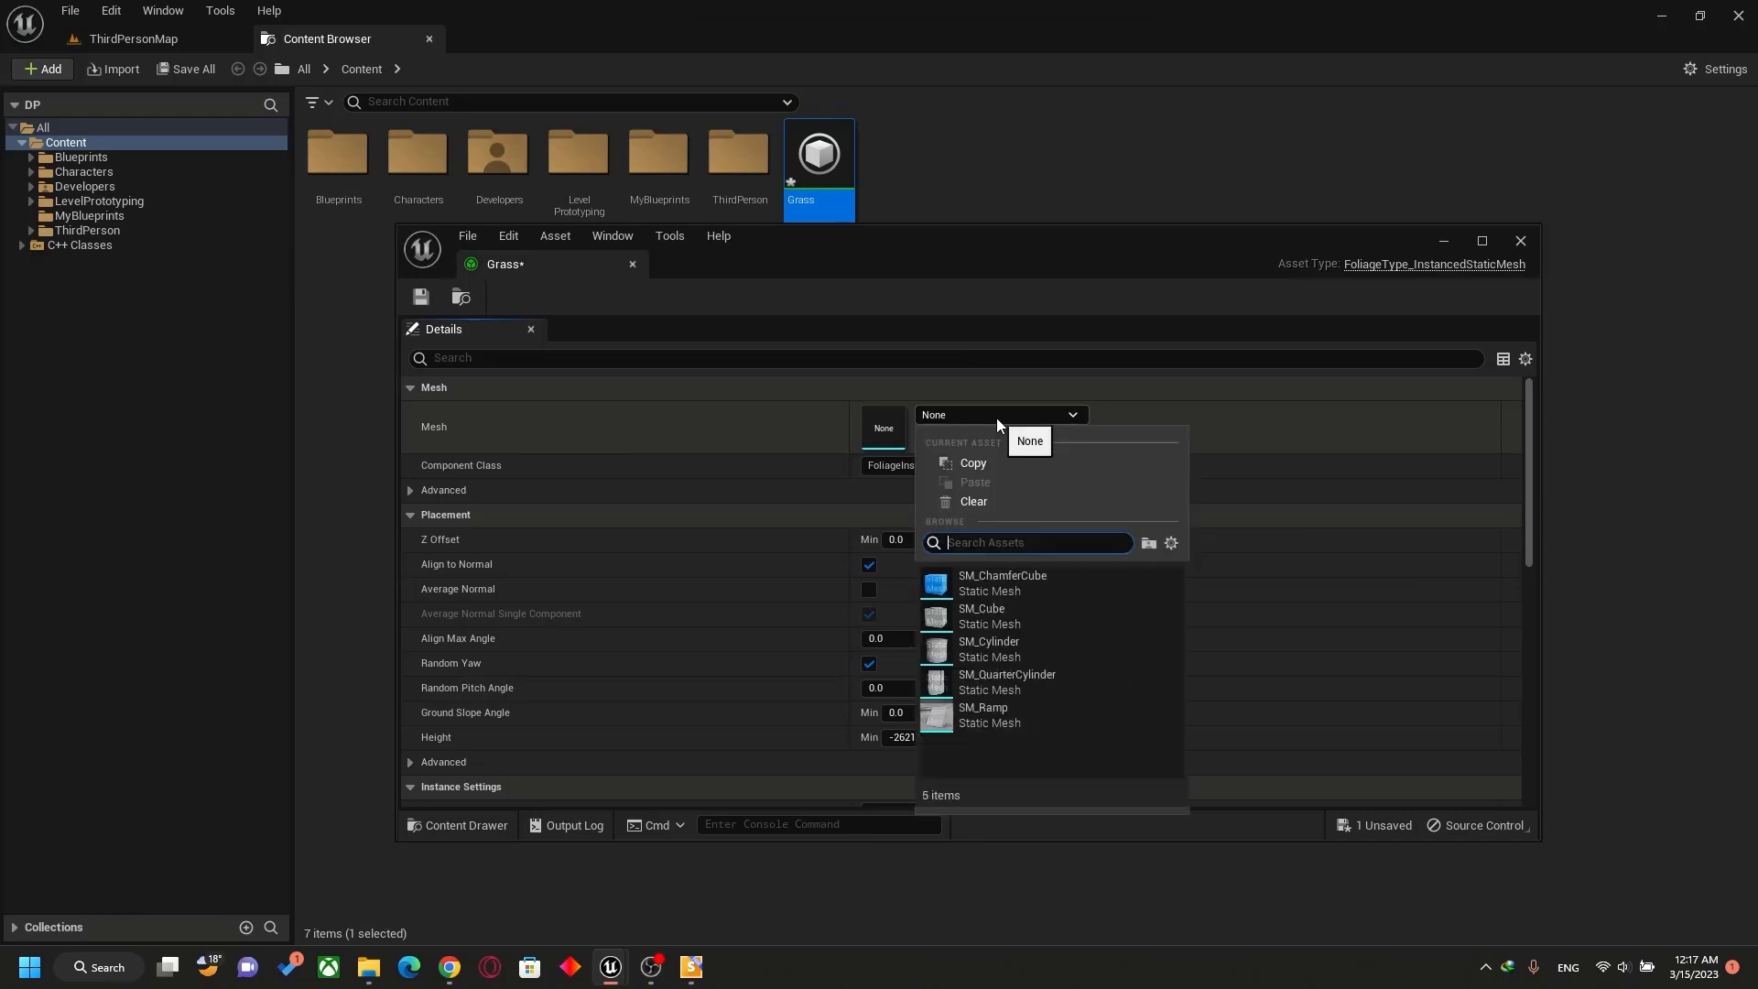
left_click(1052, 589)
key("ctrl+s")
left_click(633, 264)
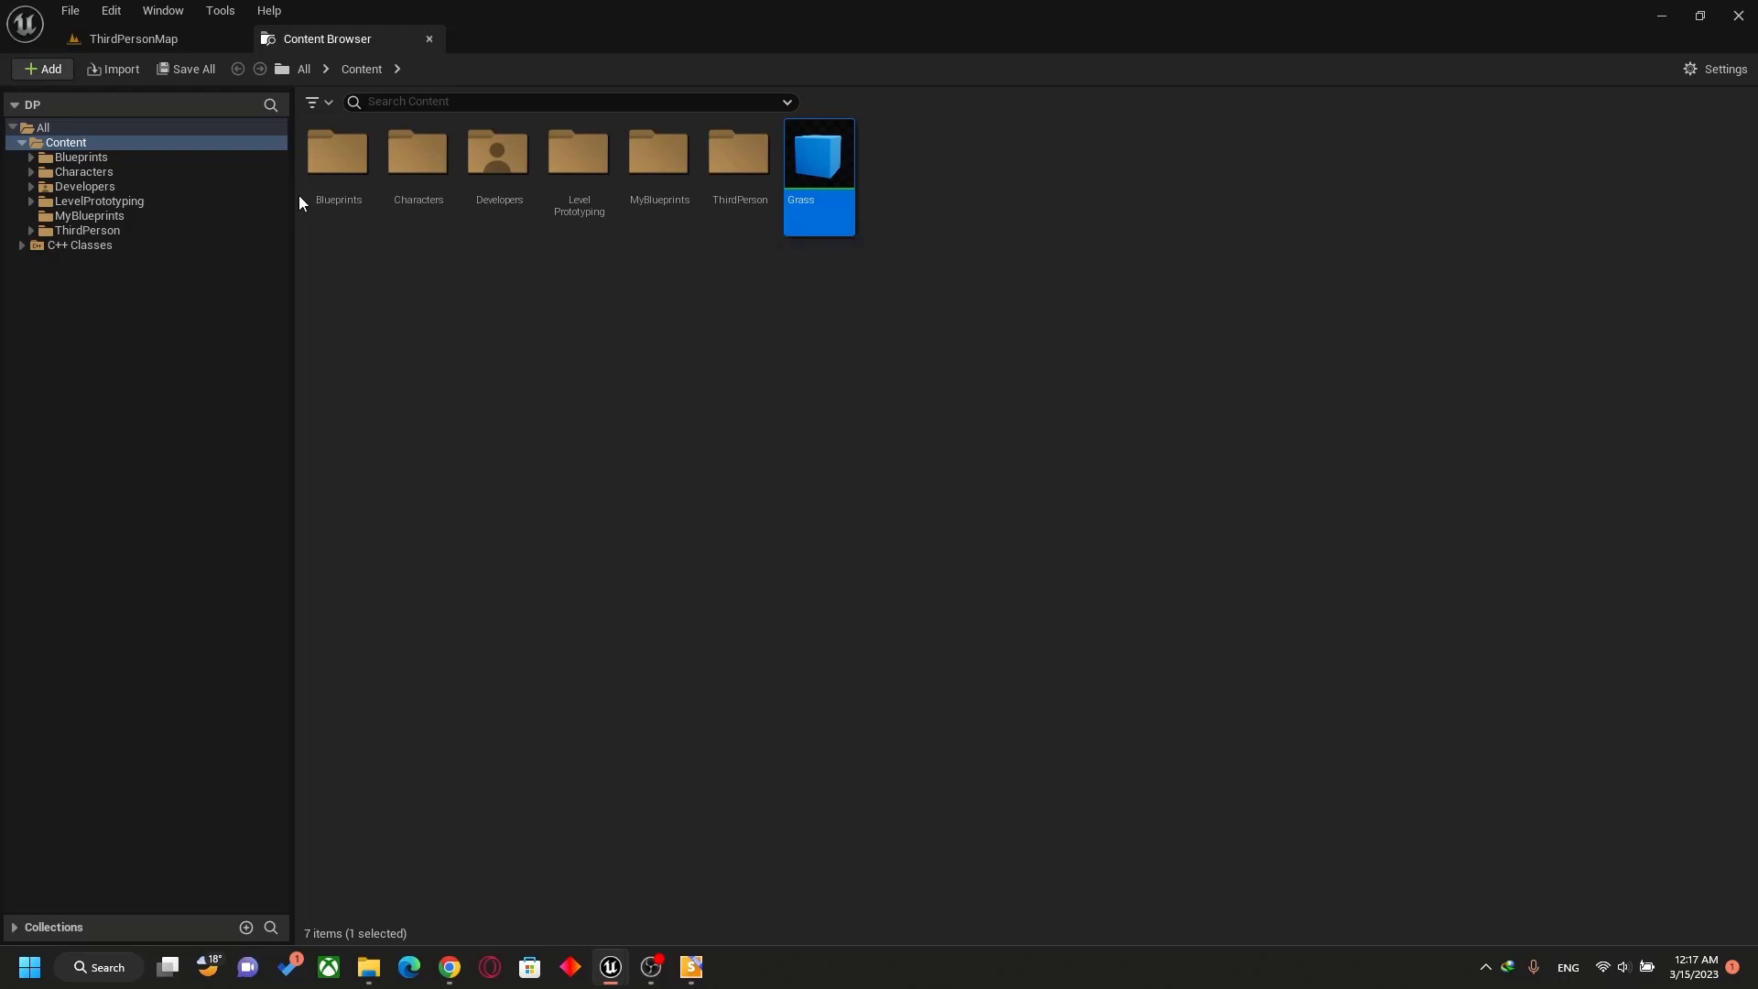
left_click(150, 51)
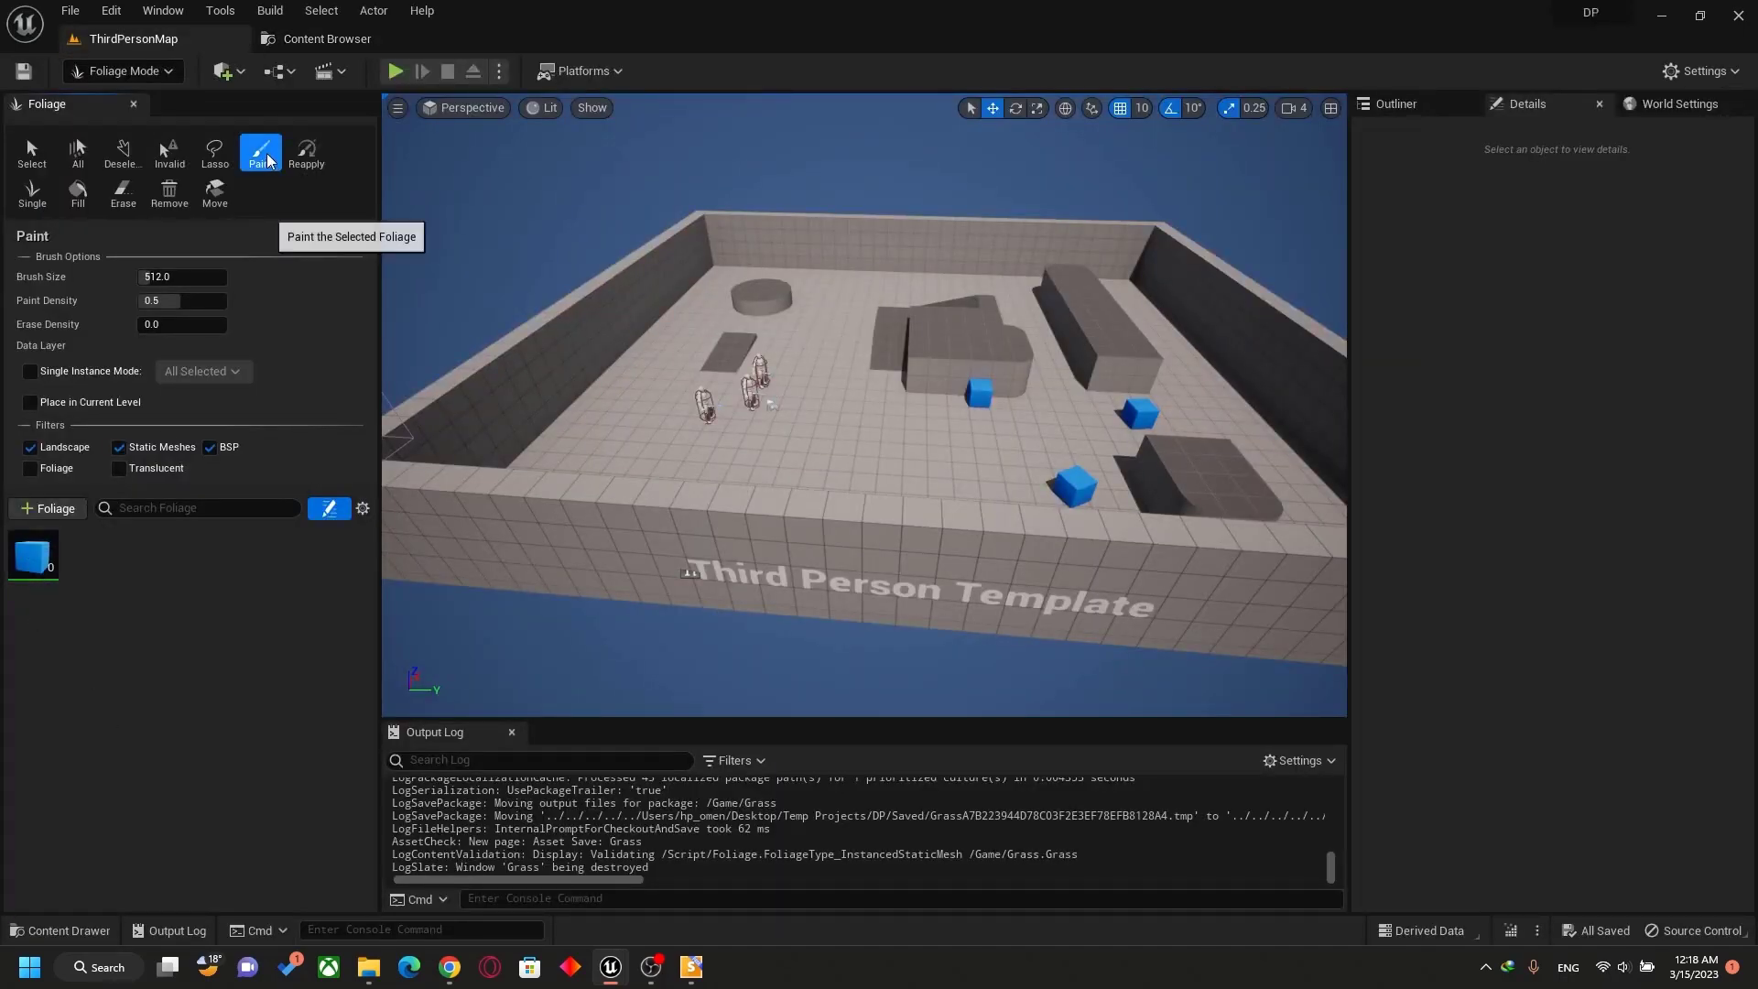
Paint blue chamfer-cube foliage instances across the level floor.
mouse_move(641, 390)
left_mouse_down()
mouse_move(829, 391)
mouse_move(829, 329)
mouse_move(942, 408)
mouse_move(1048, 323)
mouse_move(1054, 430)
left_mouse_up()
left_click_drag(641, 403, 806, 412)
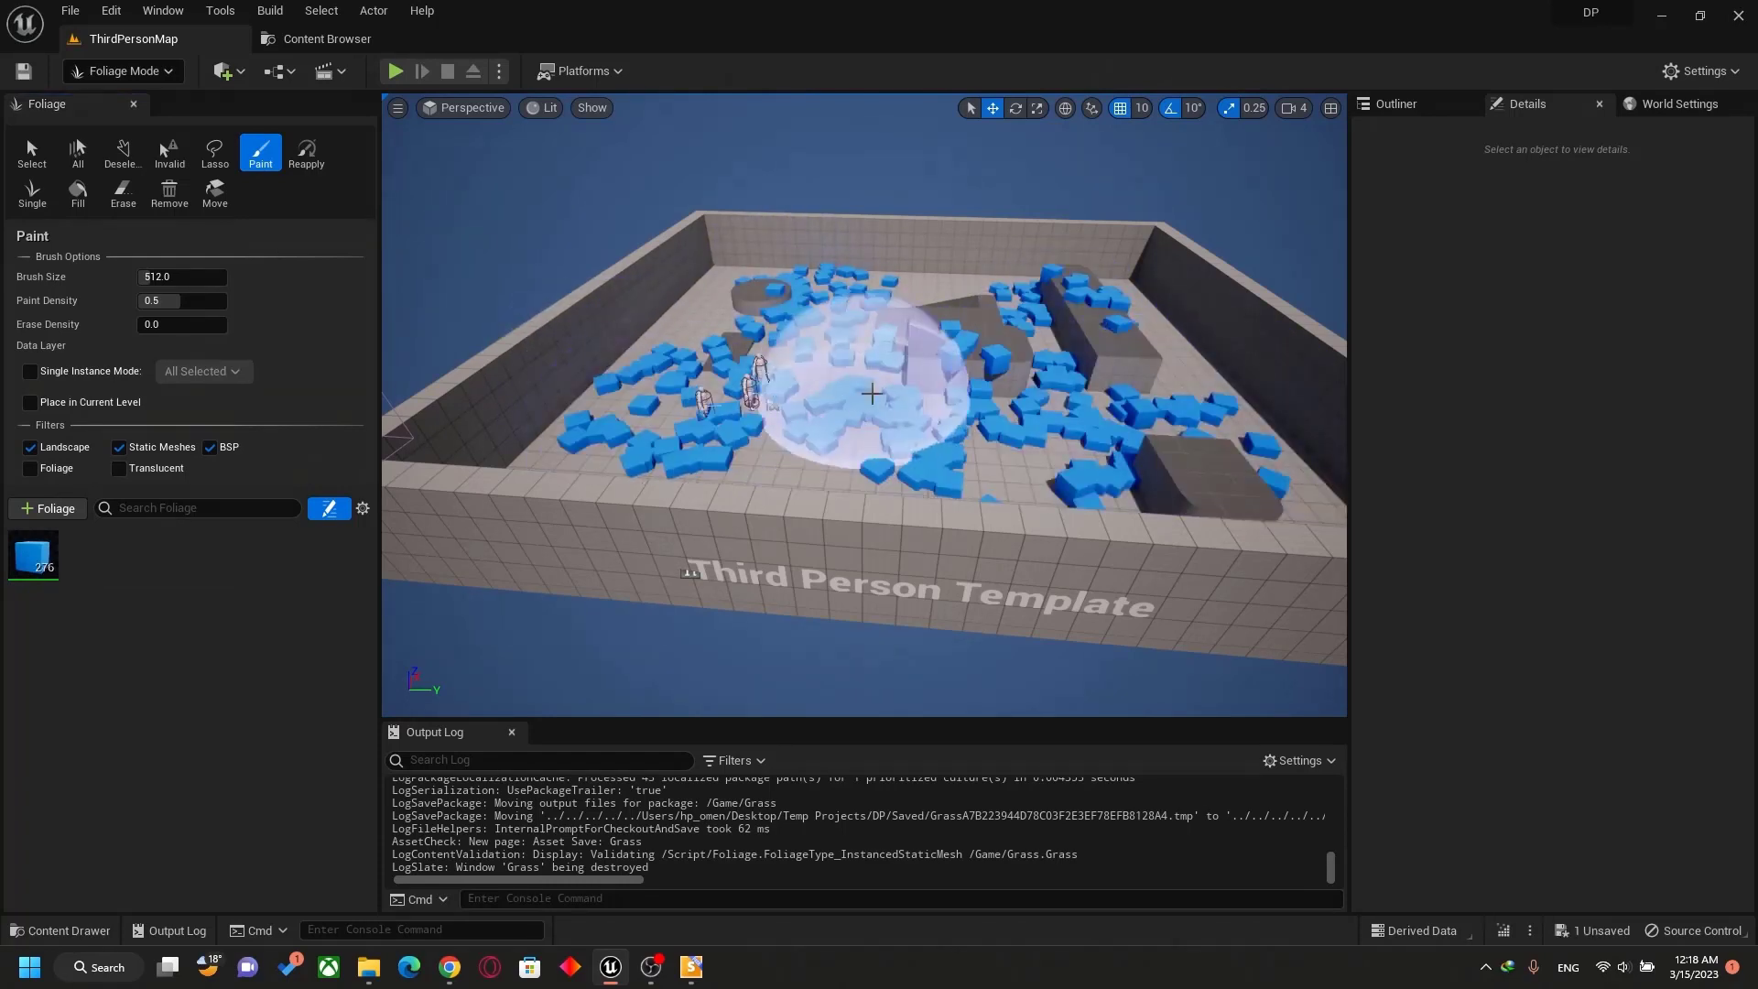
right_click_drag(805, 412, 806, 384)
right_click_drag(970, 410, 970, 410)
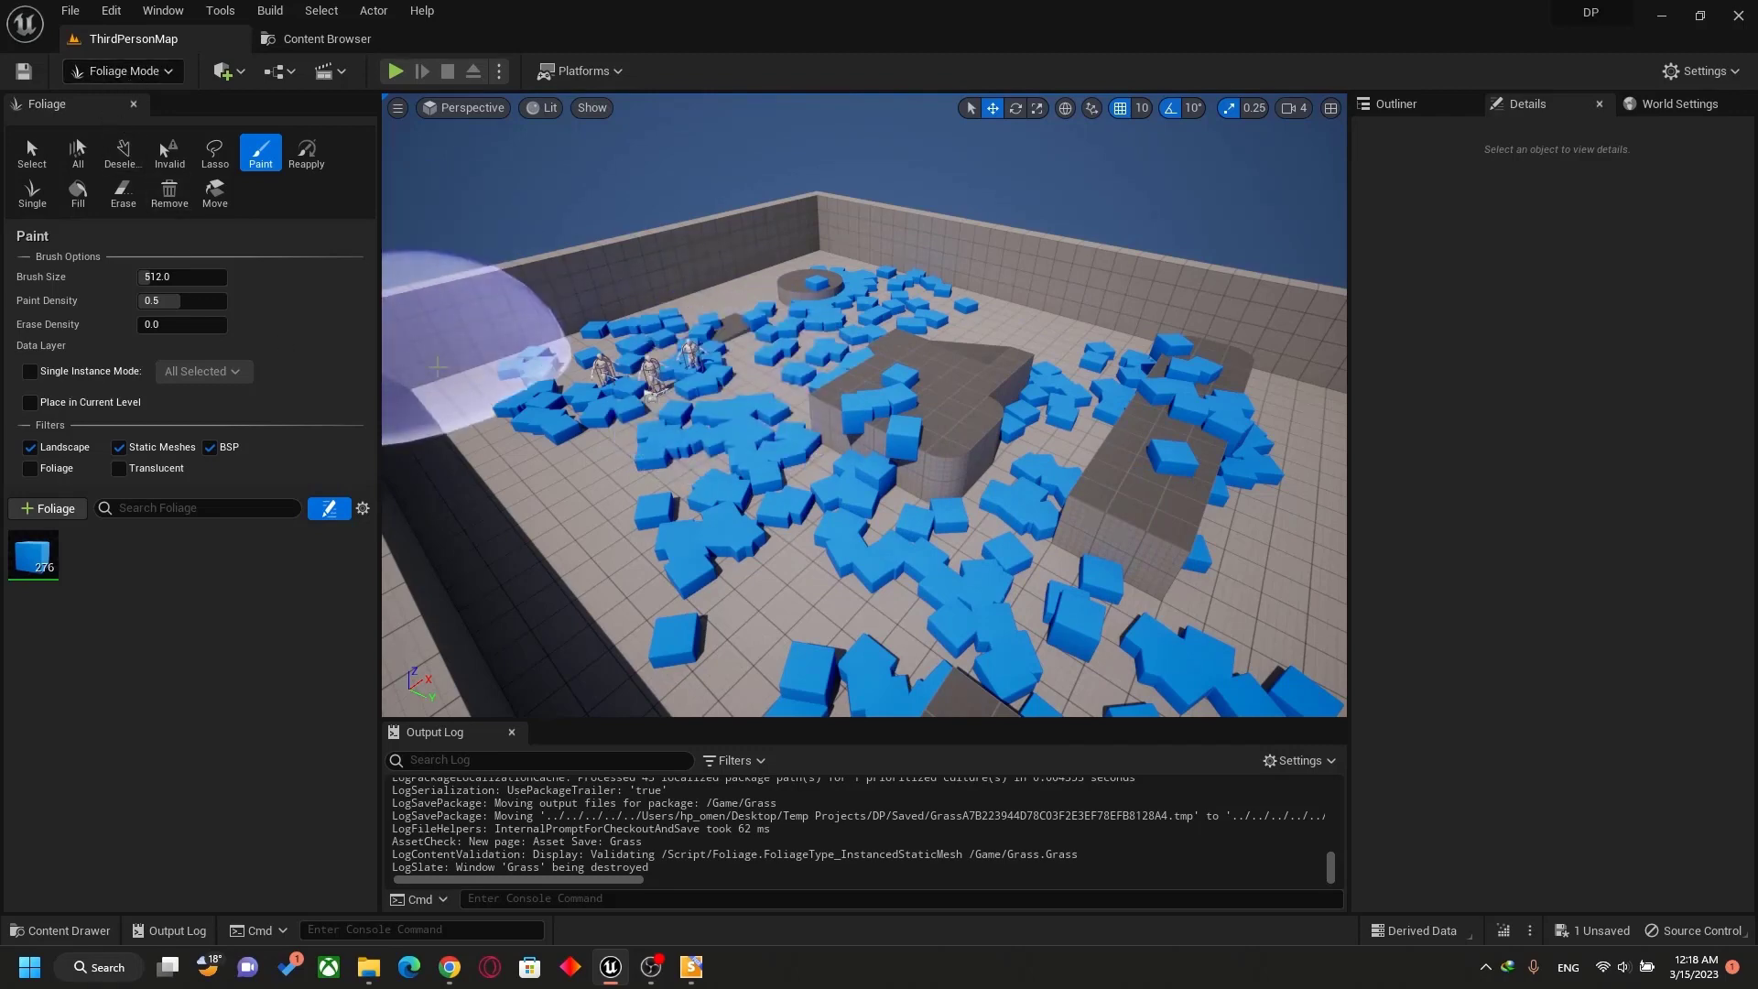
Return to Selection Mode, delete the painted foliage, and show the Content Browser.
left_click(119, 71)
left_click(100, 91)
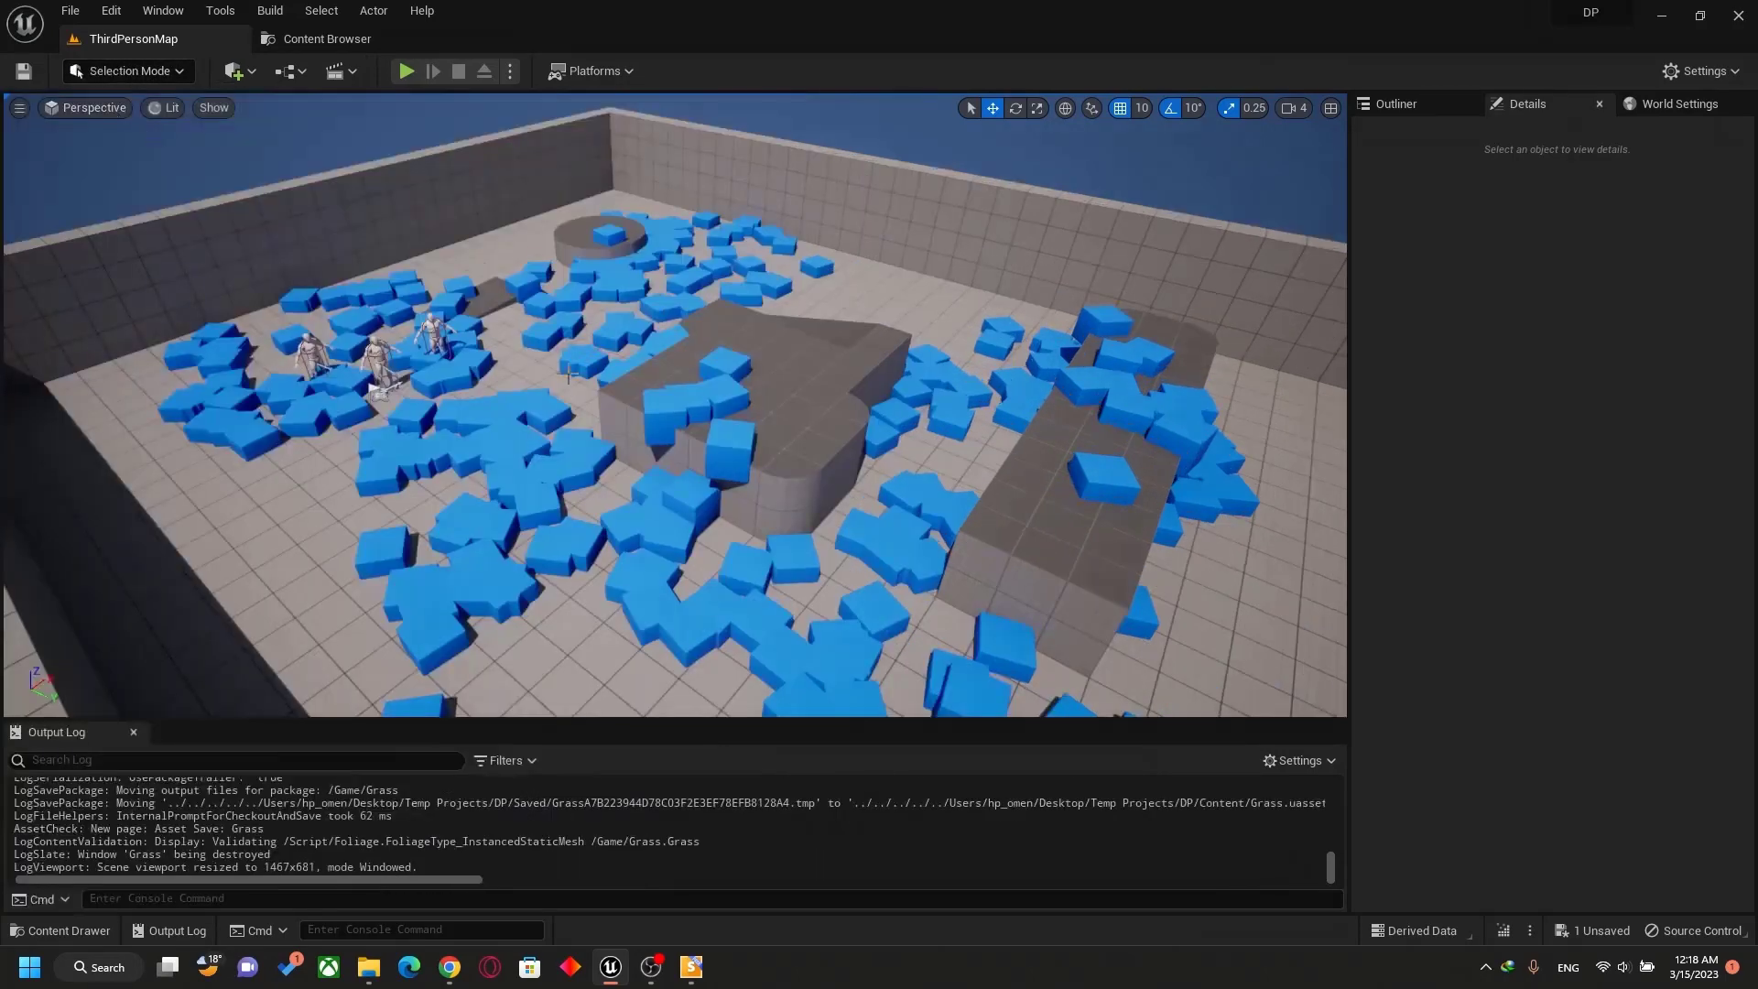
left_click(585, 473)
key("Delete")
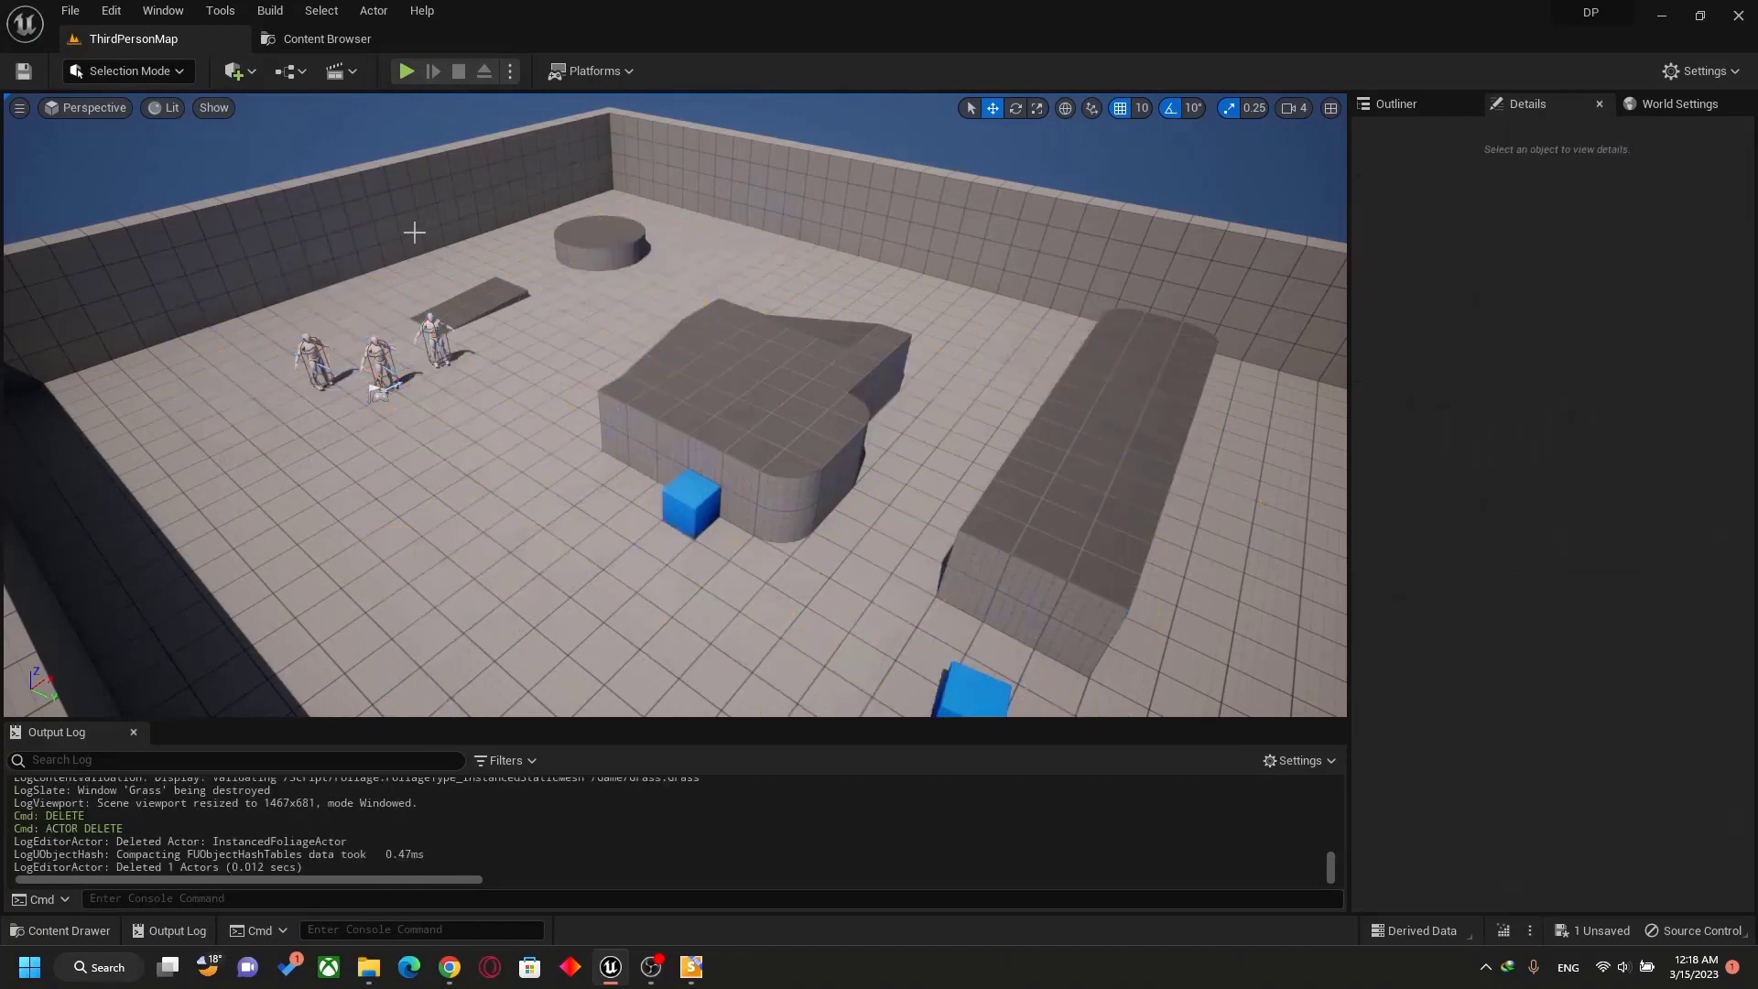
left_click(334, 39)
Create an Actor-parented Blueprint Class named BP_Actor in the Content folder.
right_click(536, 339)
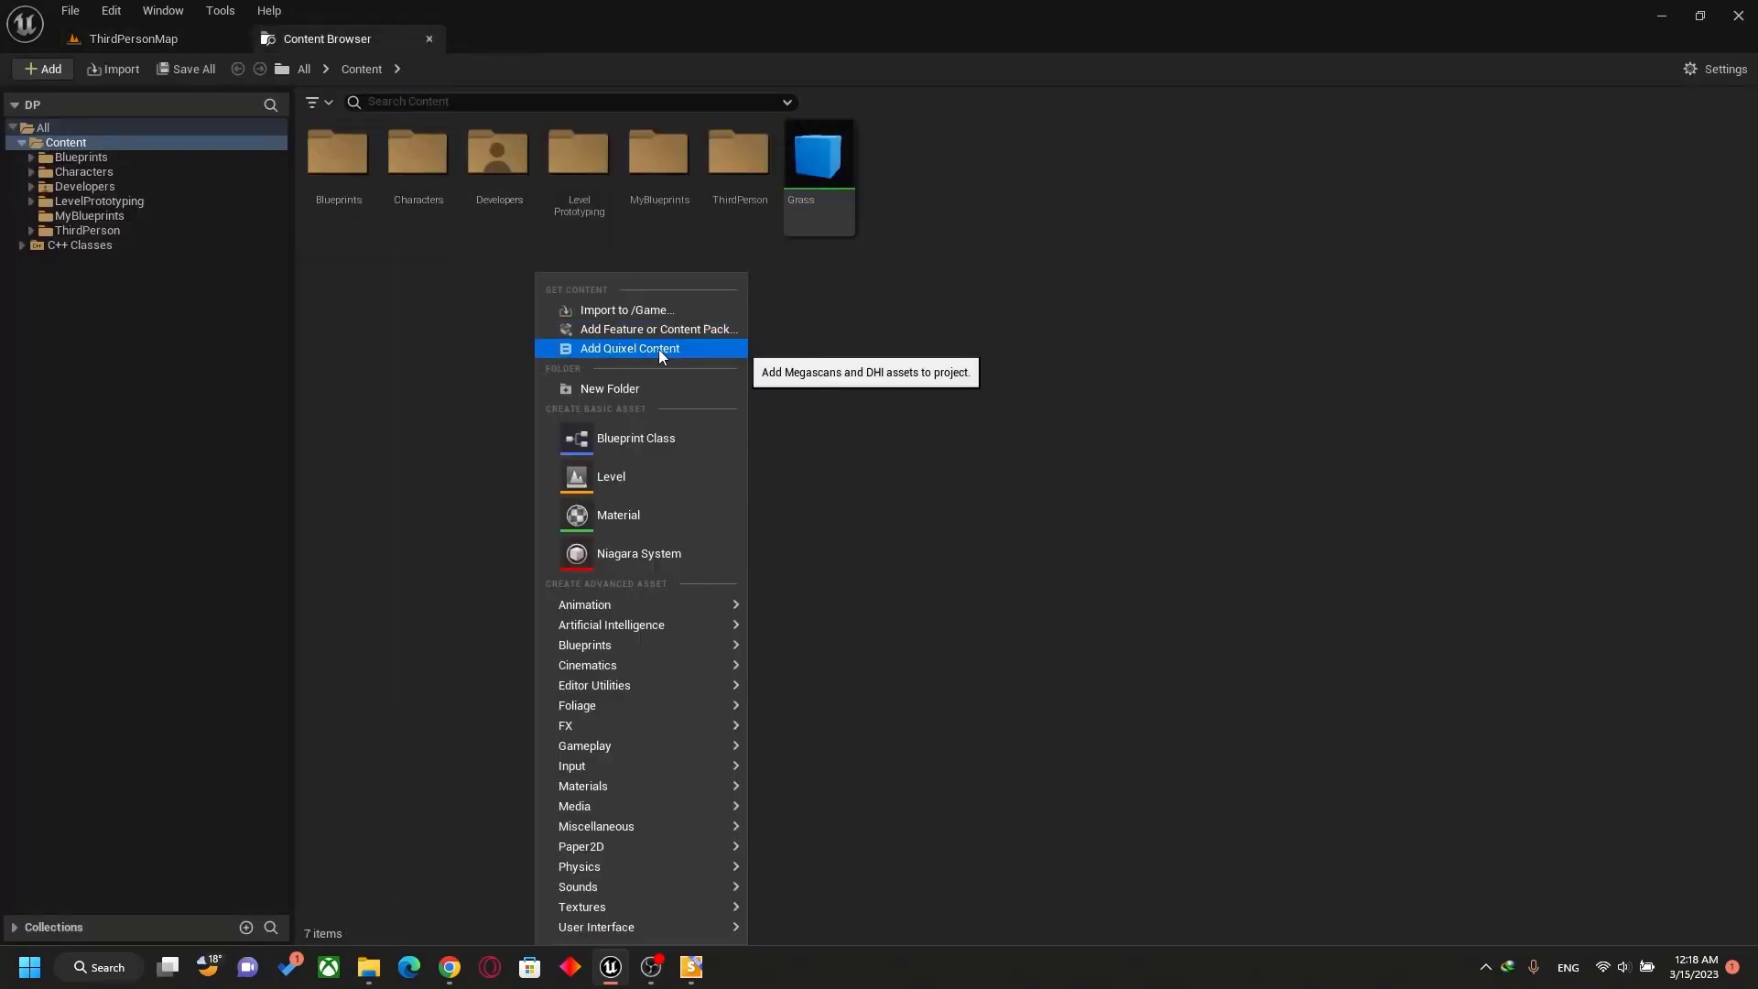
left_click(650, 438)
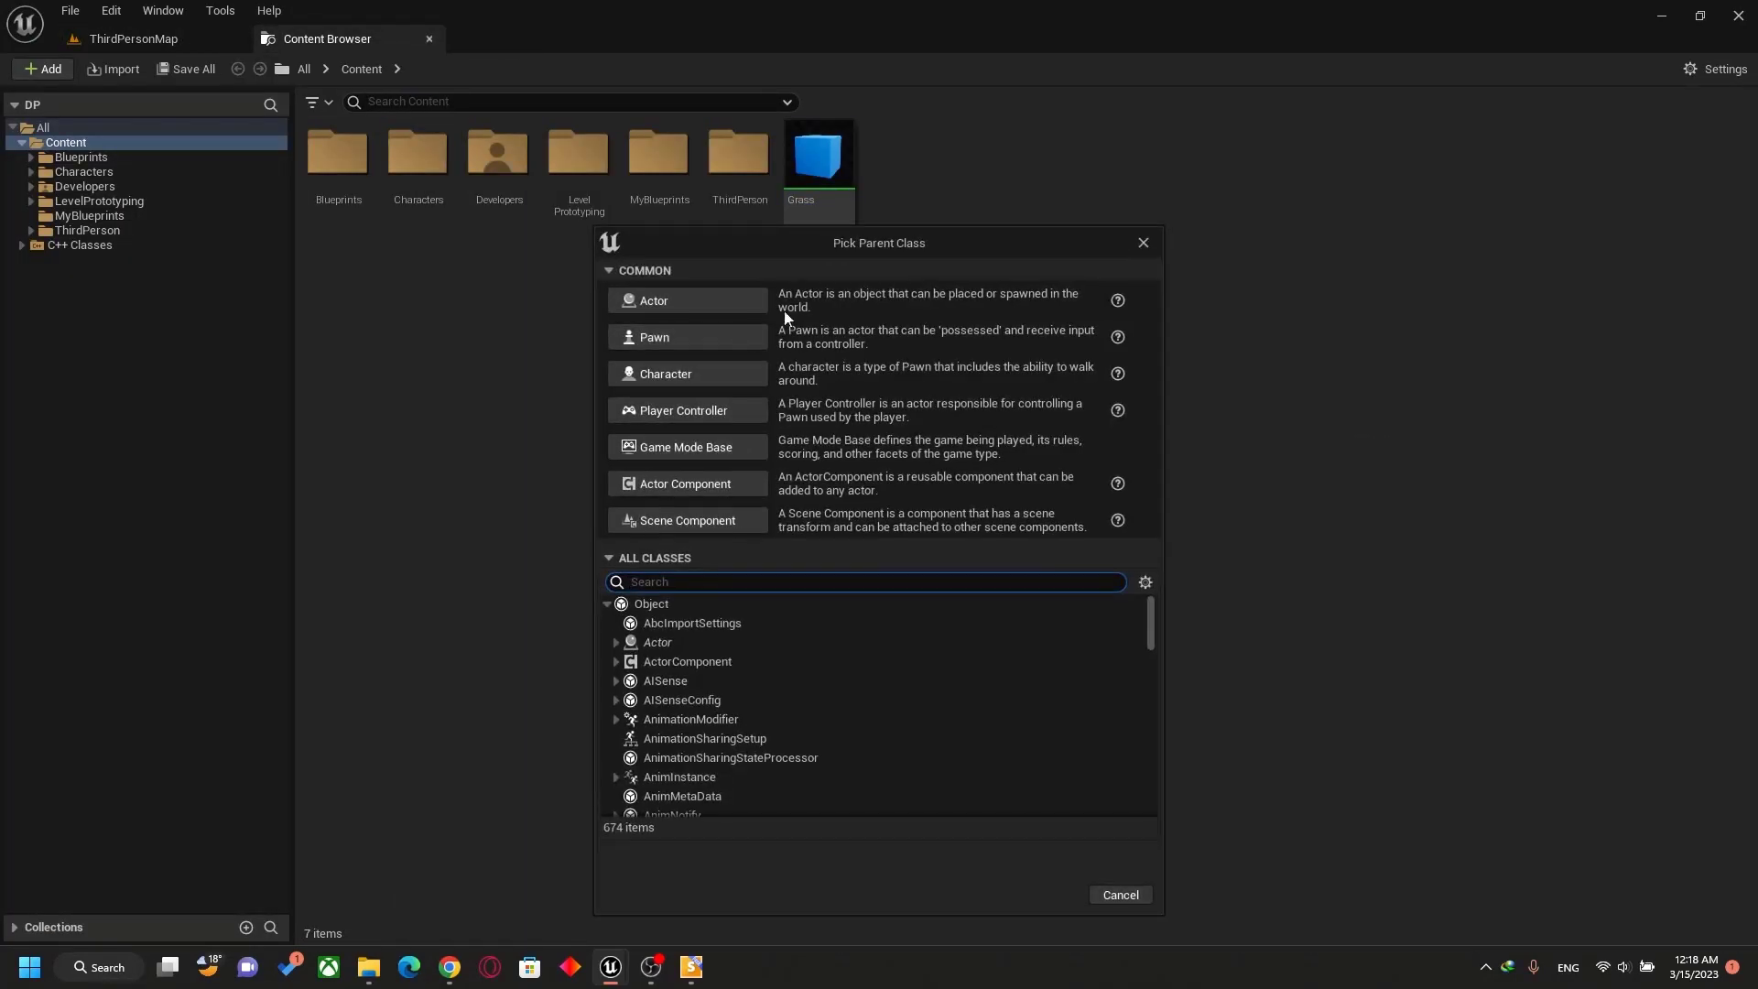
left_click(692, 296)
type("BP")
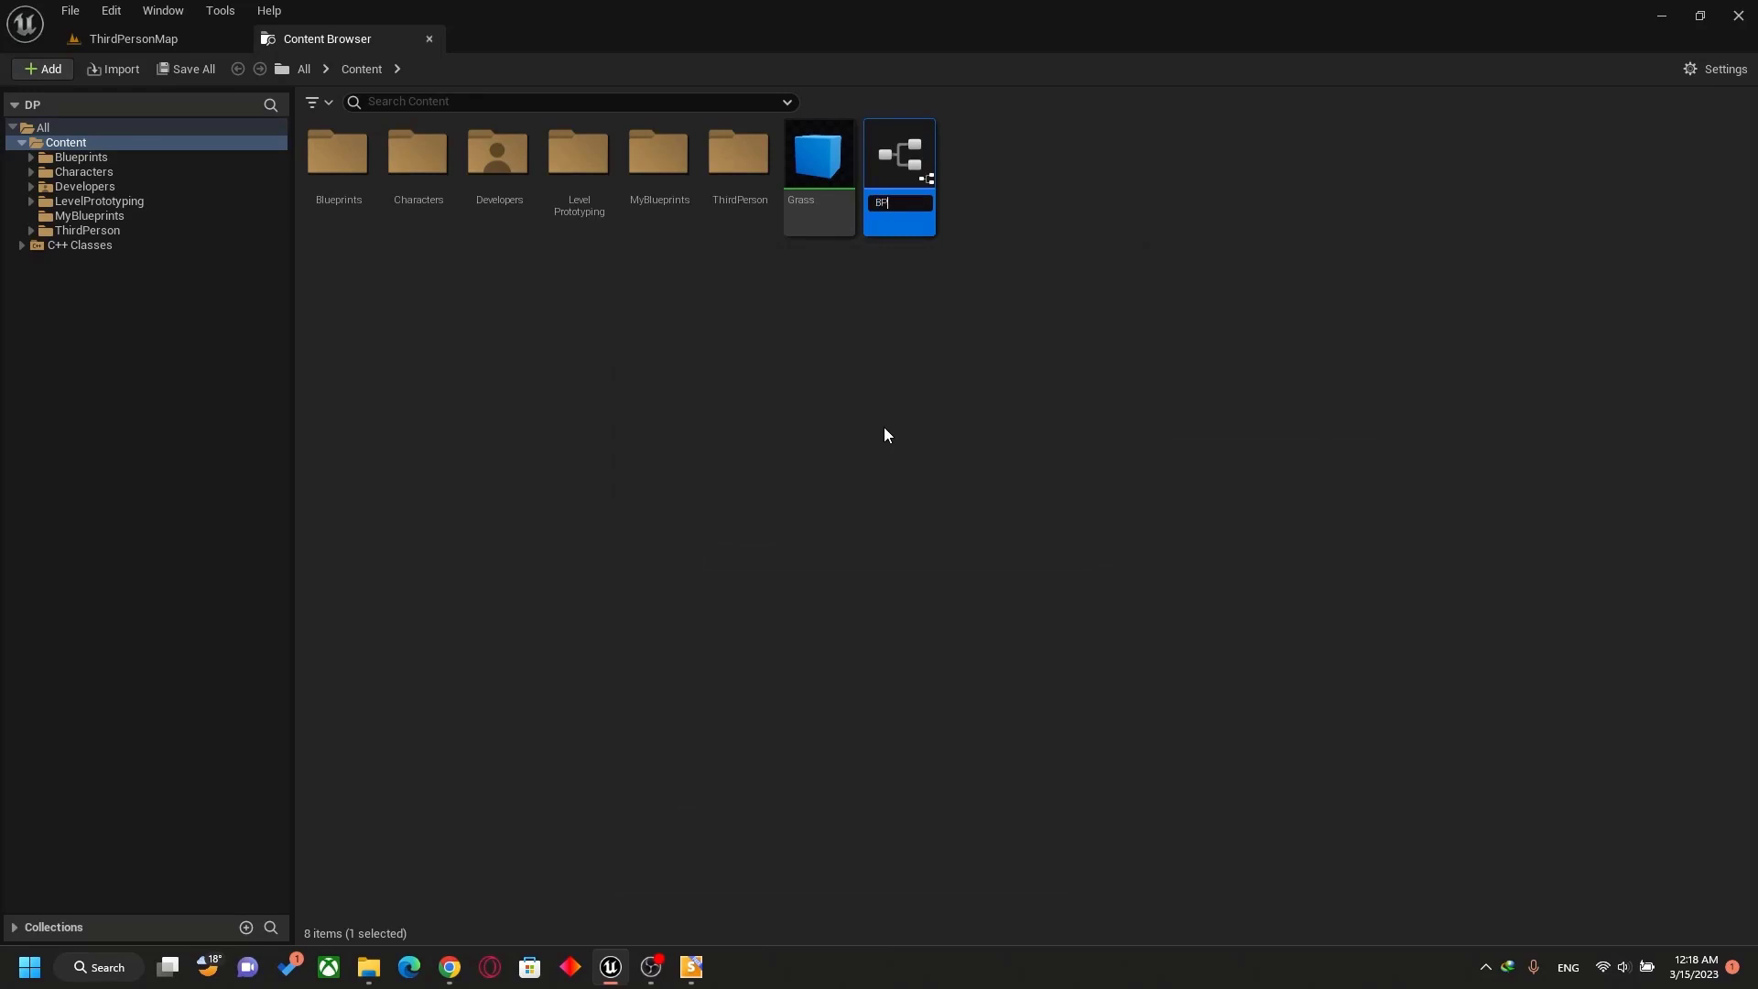
type("_Actor")
key("Return")
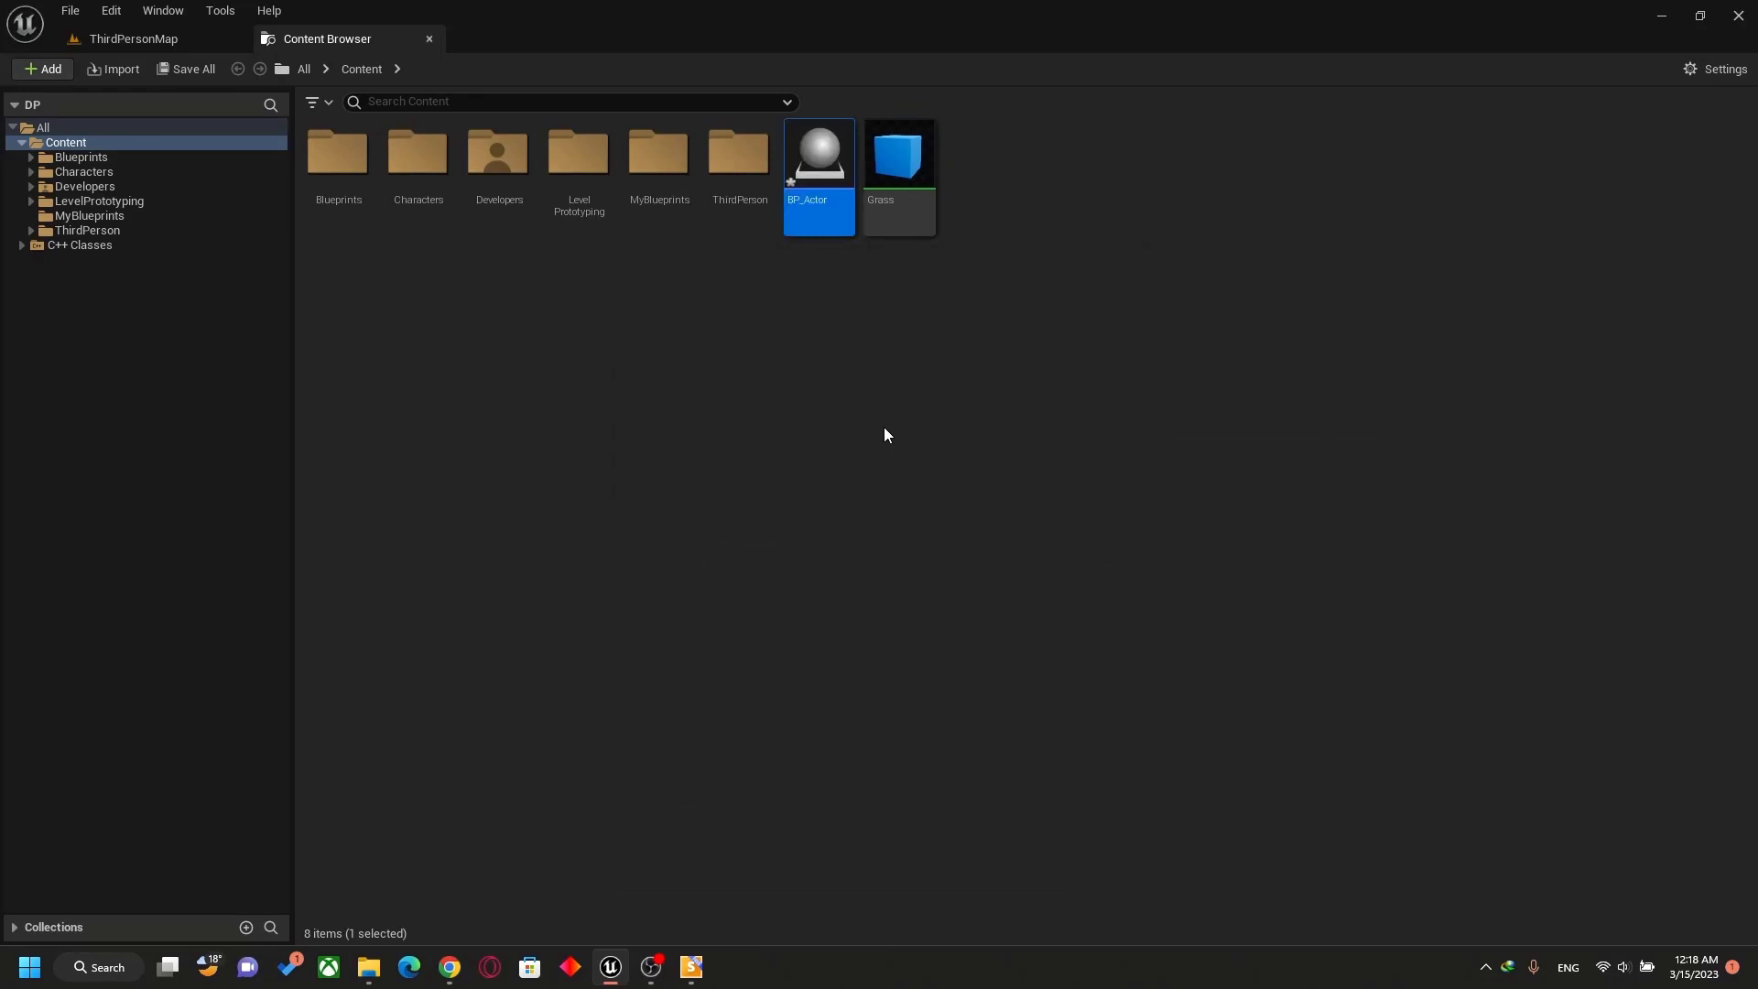
Open BP_Actor and add an Instanced Static Mesh component to it.
double_click(808, 163)
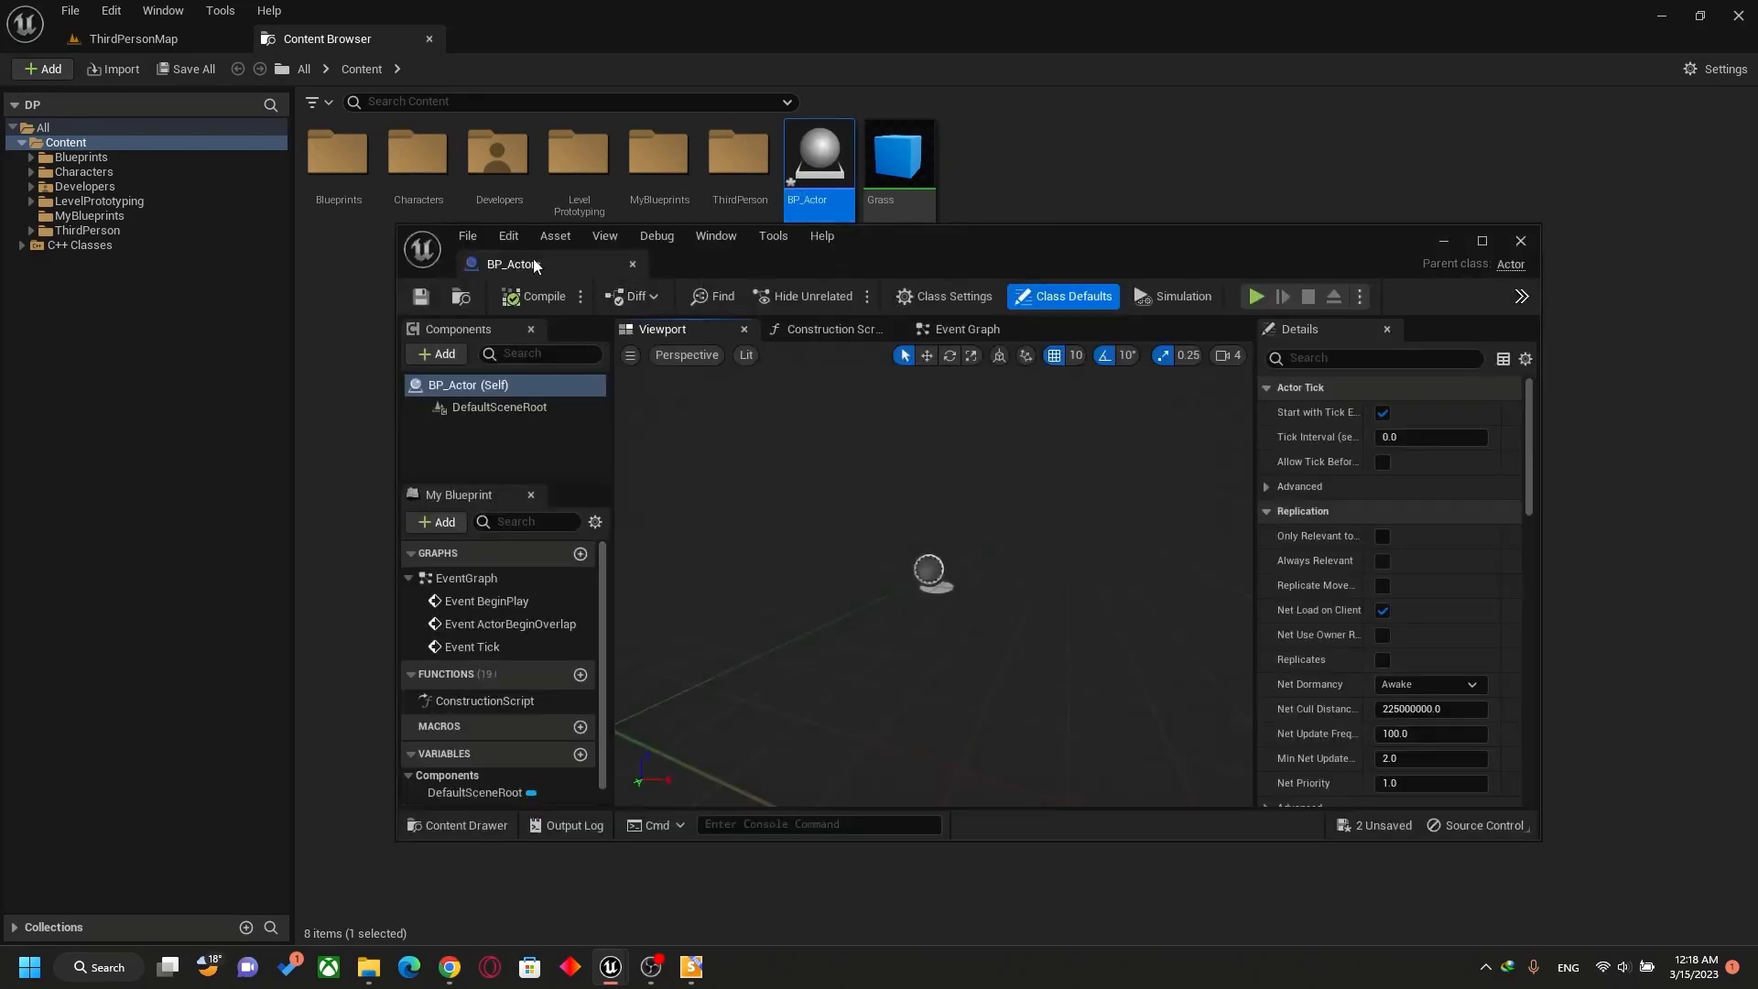
left_click_drag(526, 265, 508, 39)
left_click(41, 128)
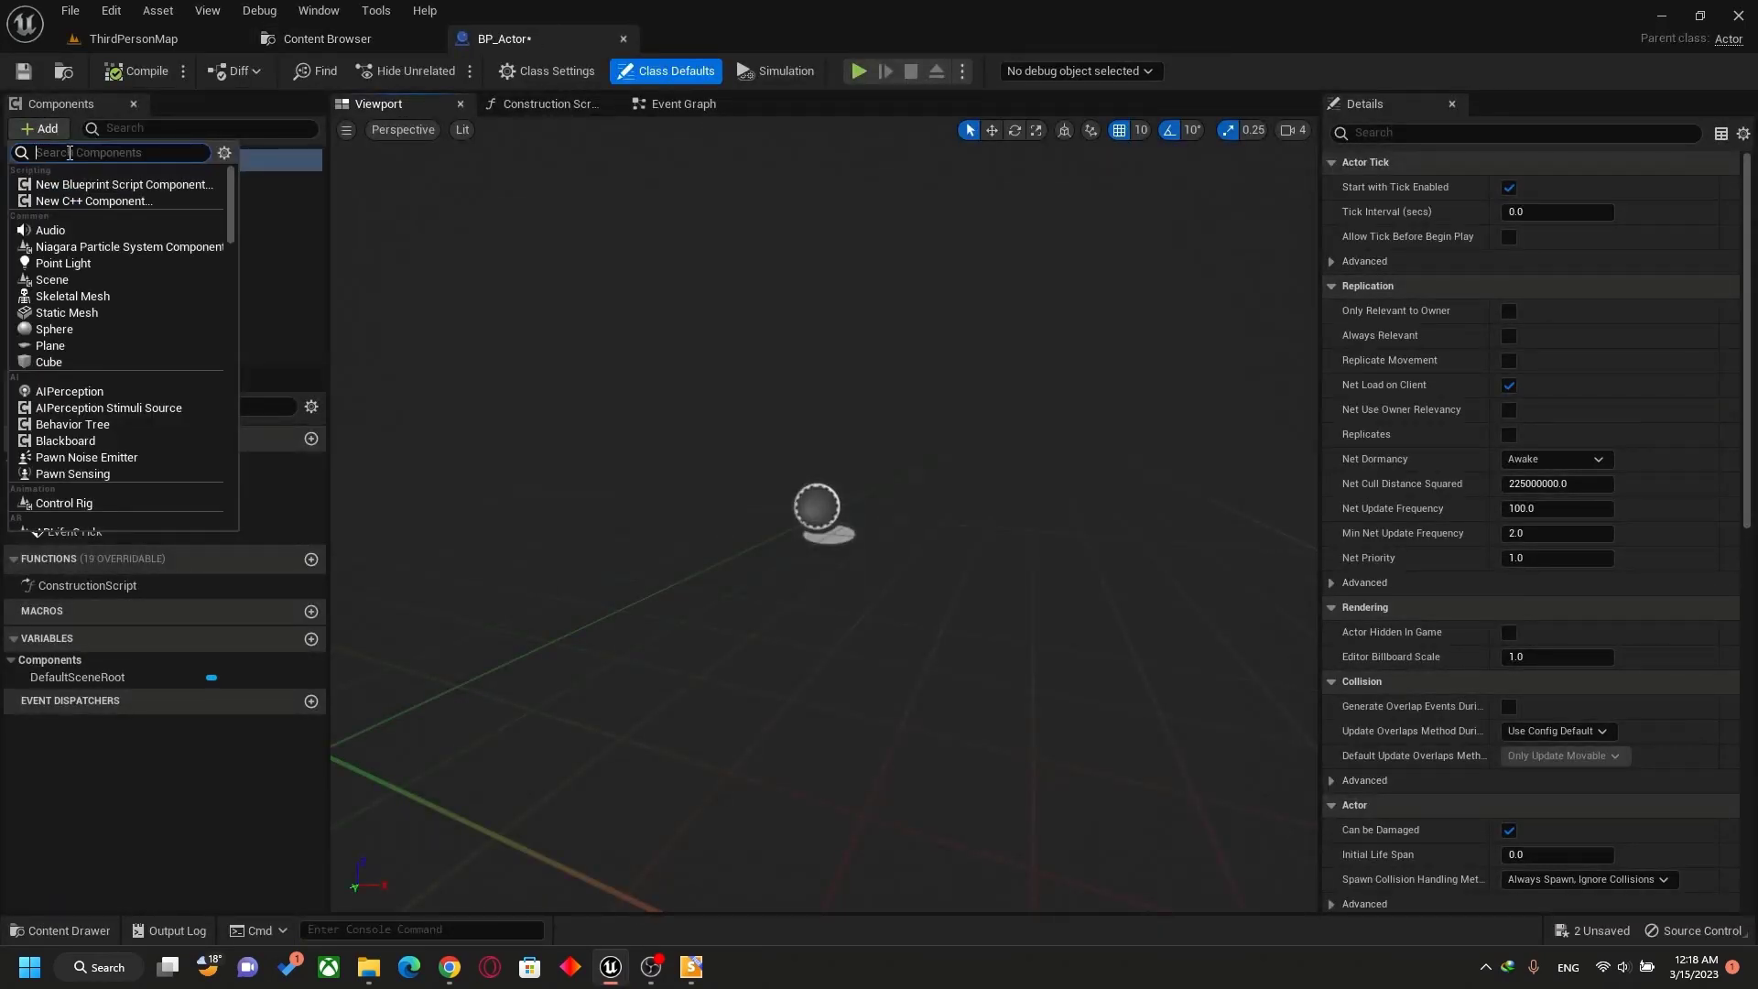
type("insta")
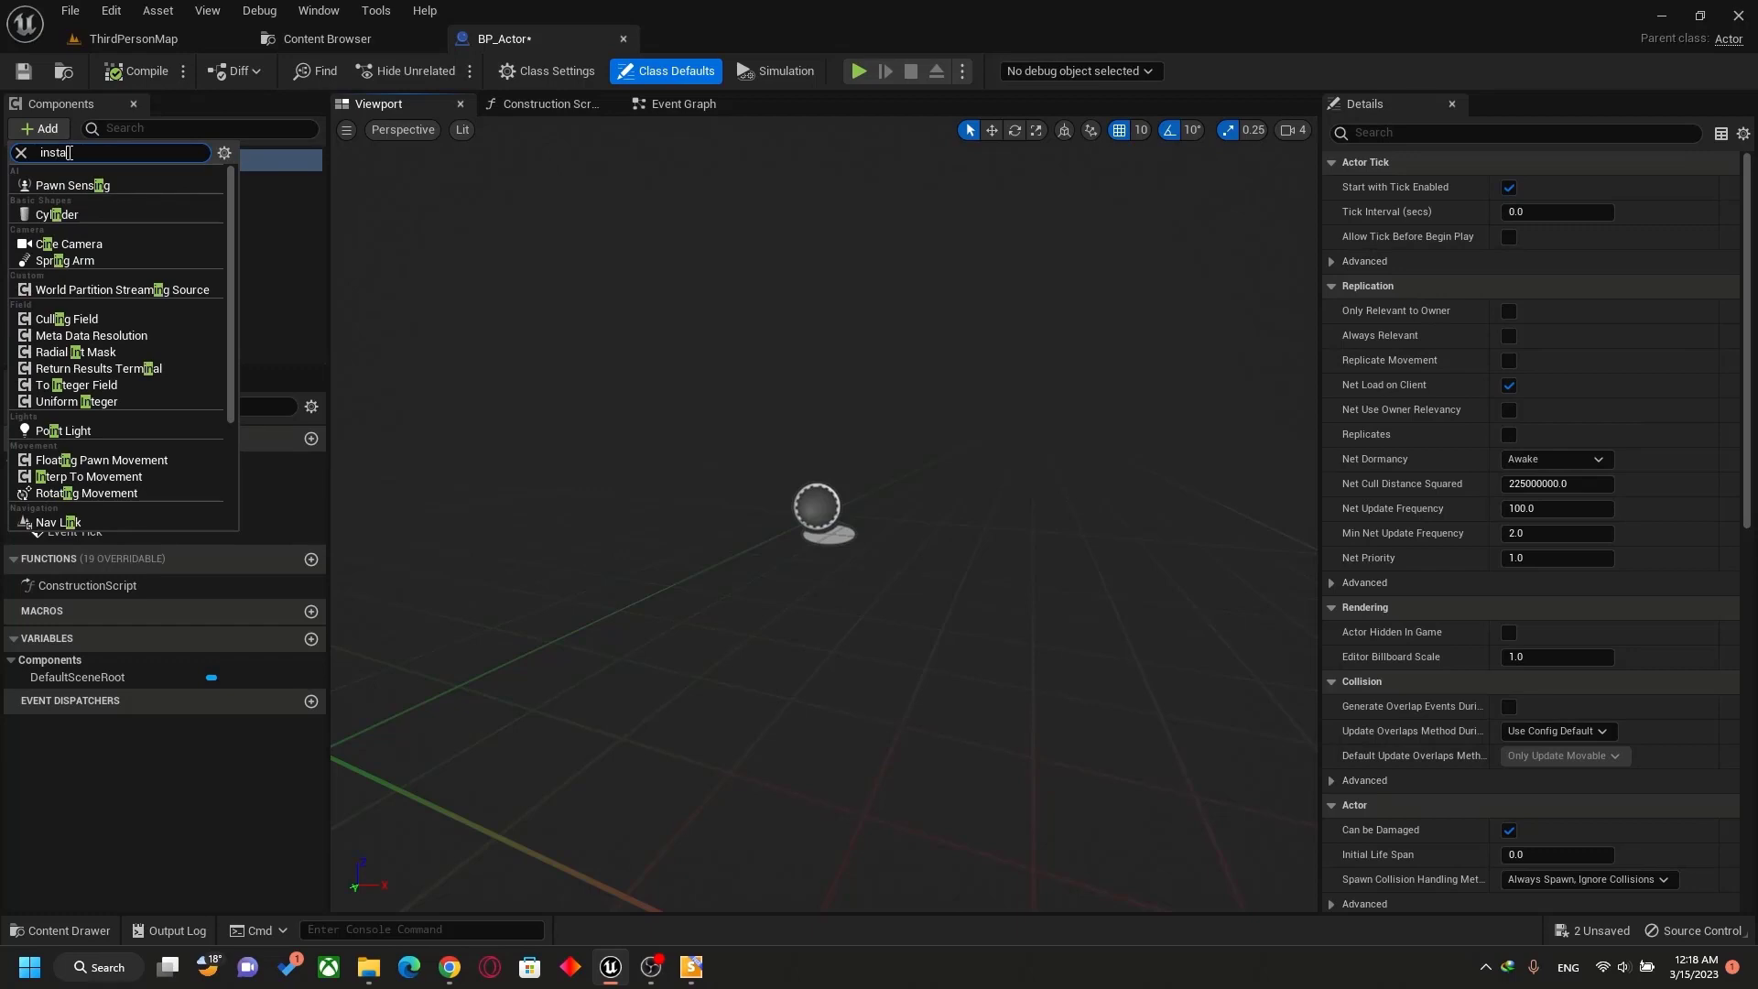
type("nc")
left_click(91, 207)
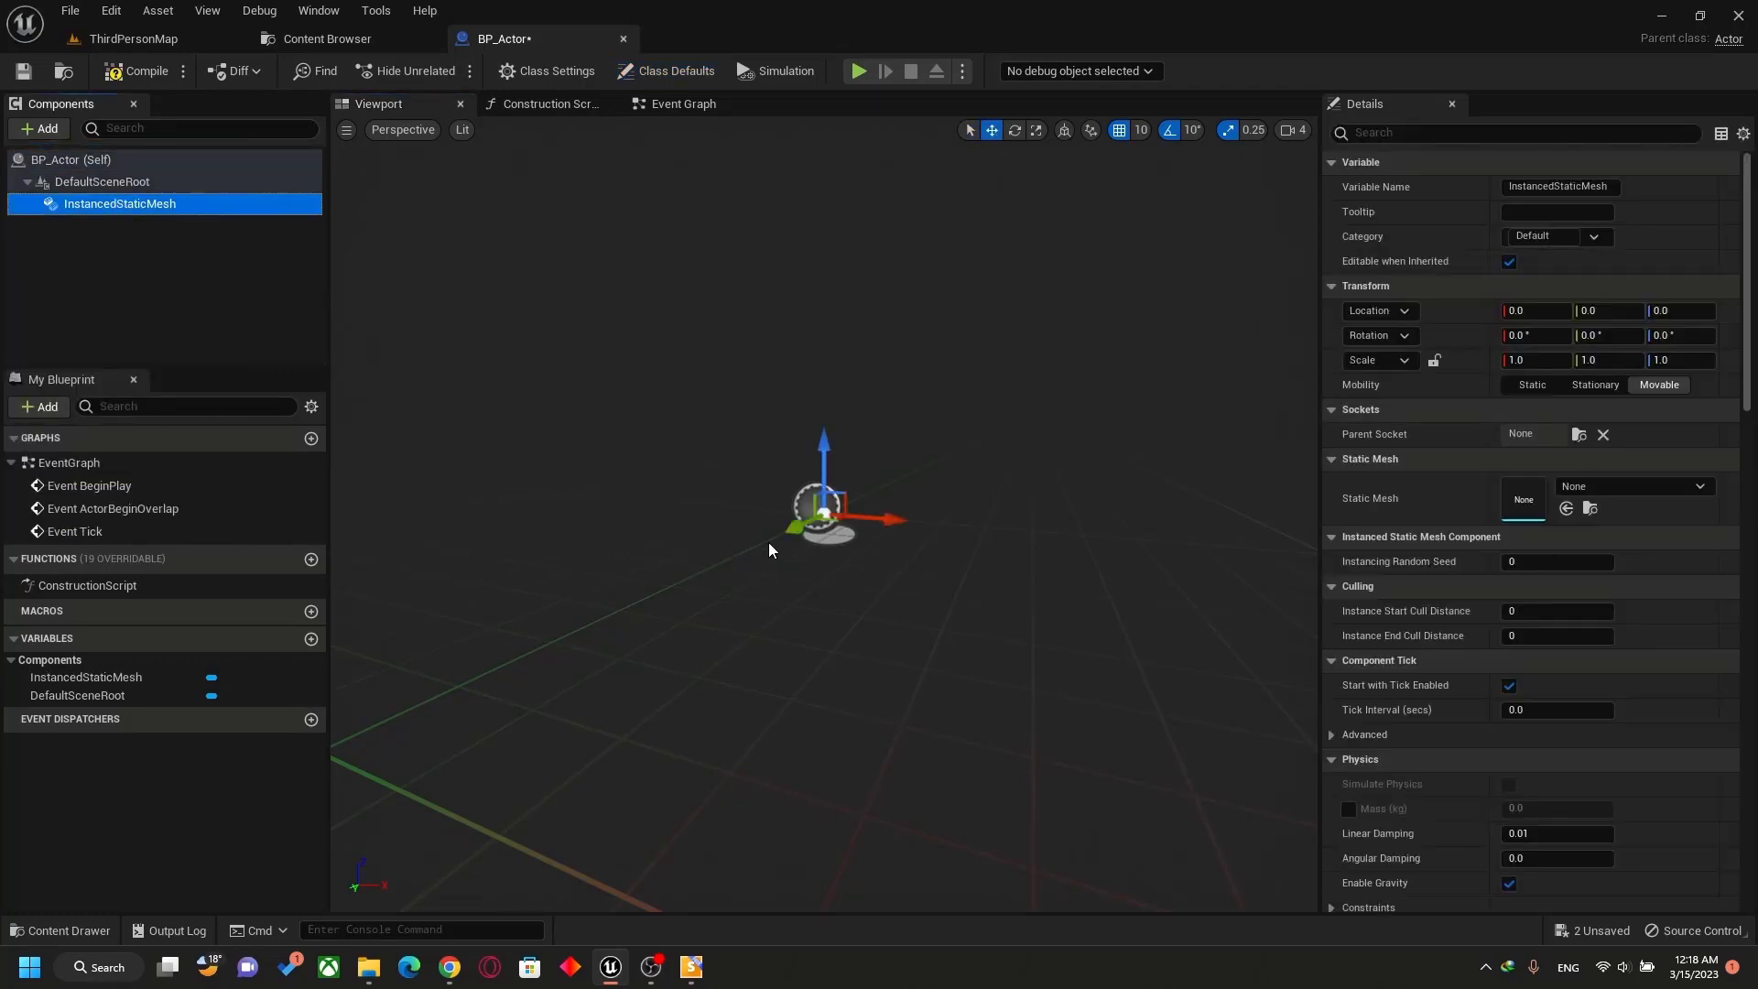
Set the component's Static Mesh to SM_ChamferCube and drag BP_Actor into the level.
left_click(1632, 486)
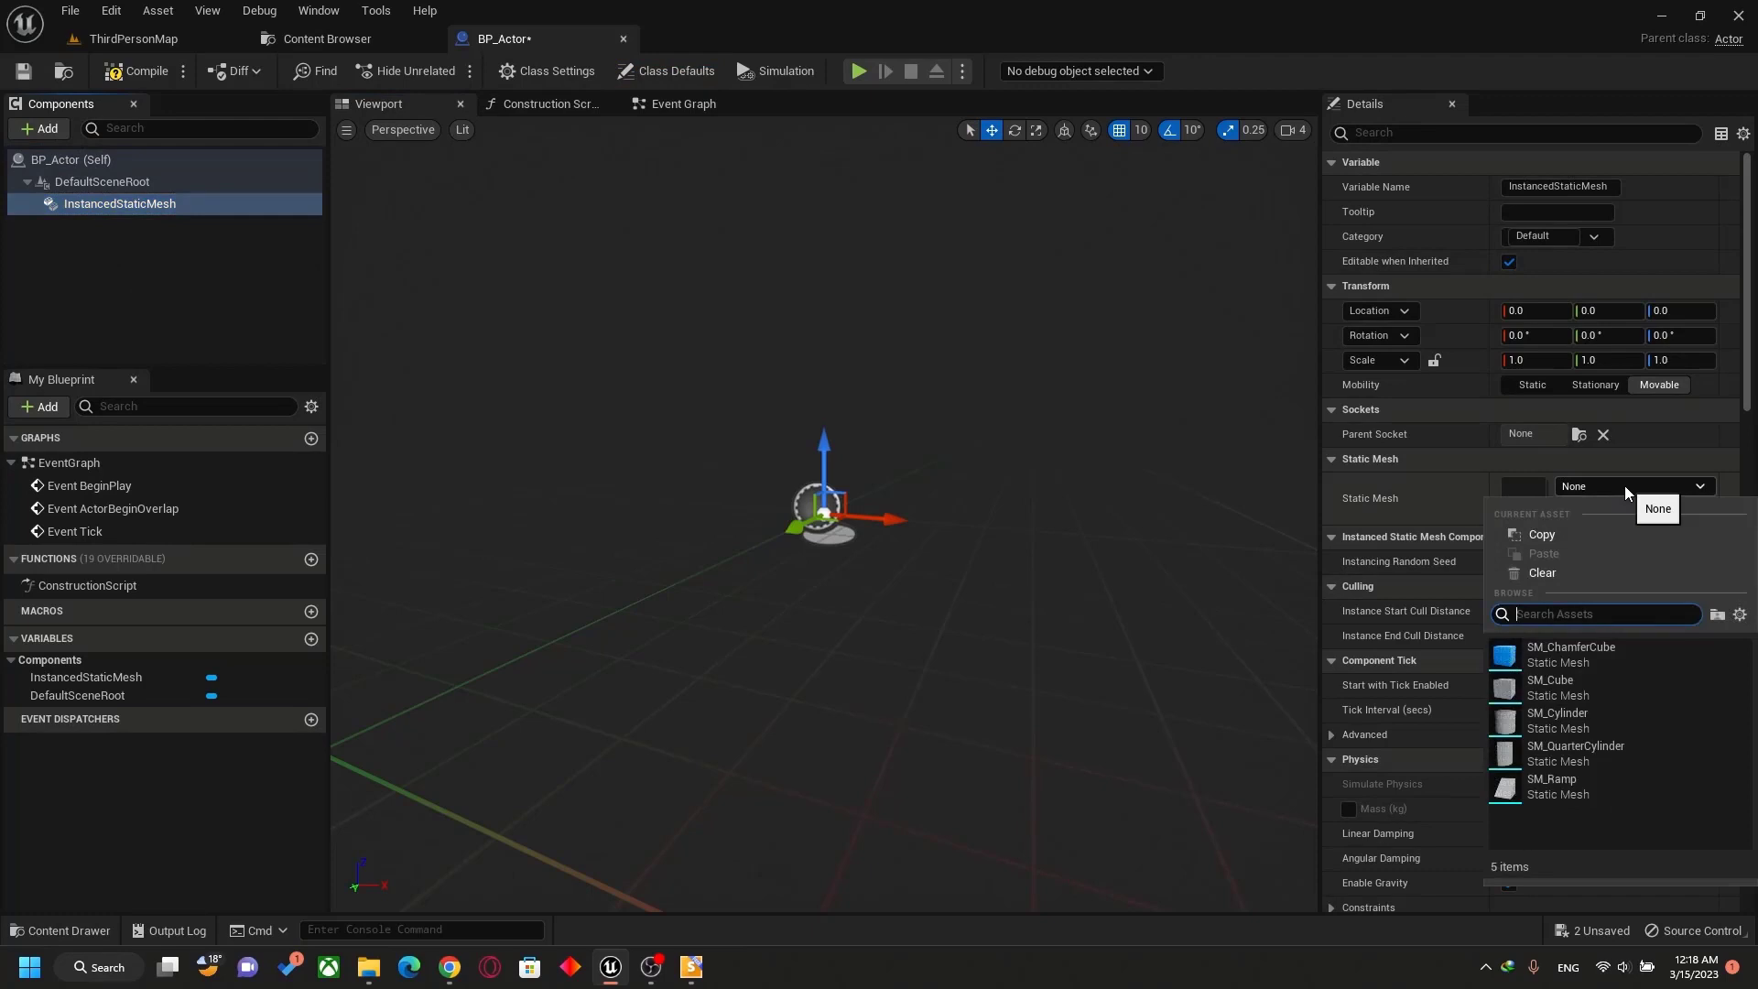
mouse_move(1598, 665)
left_click(1601, 663)
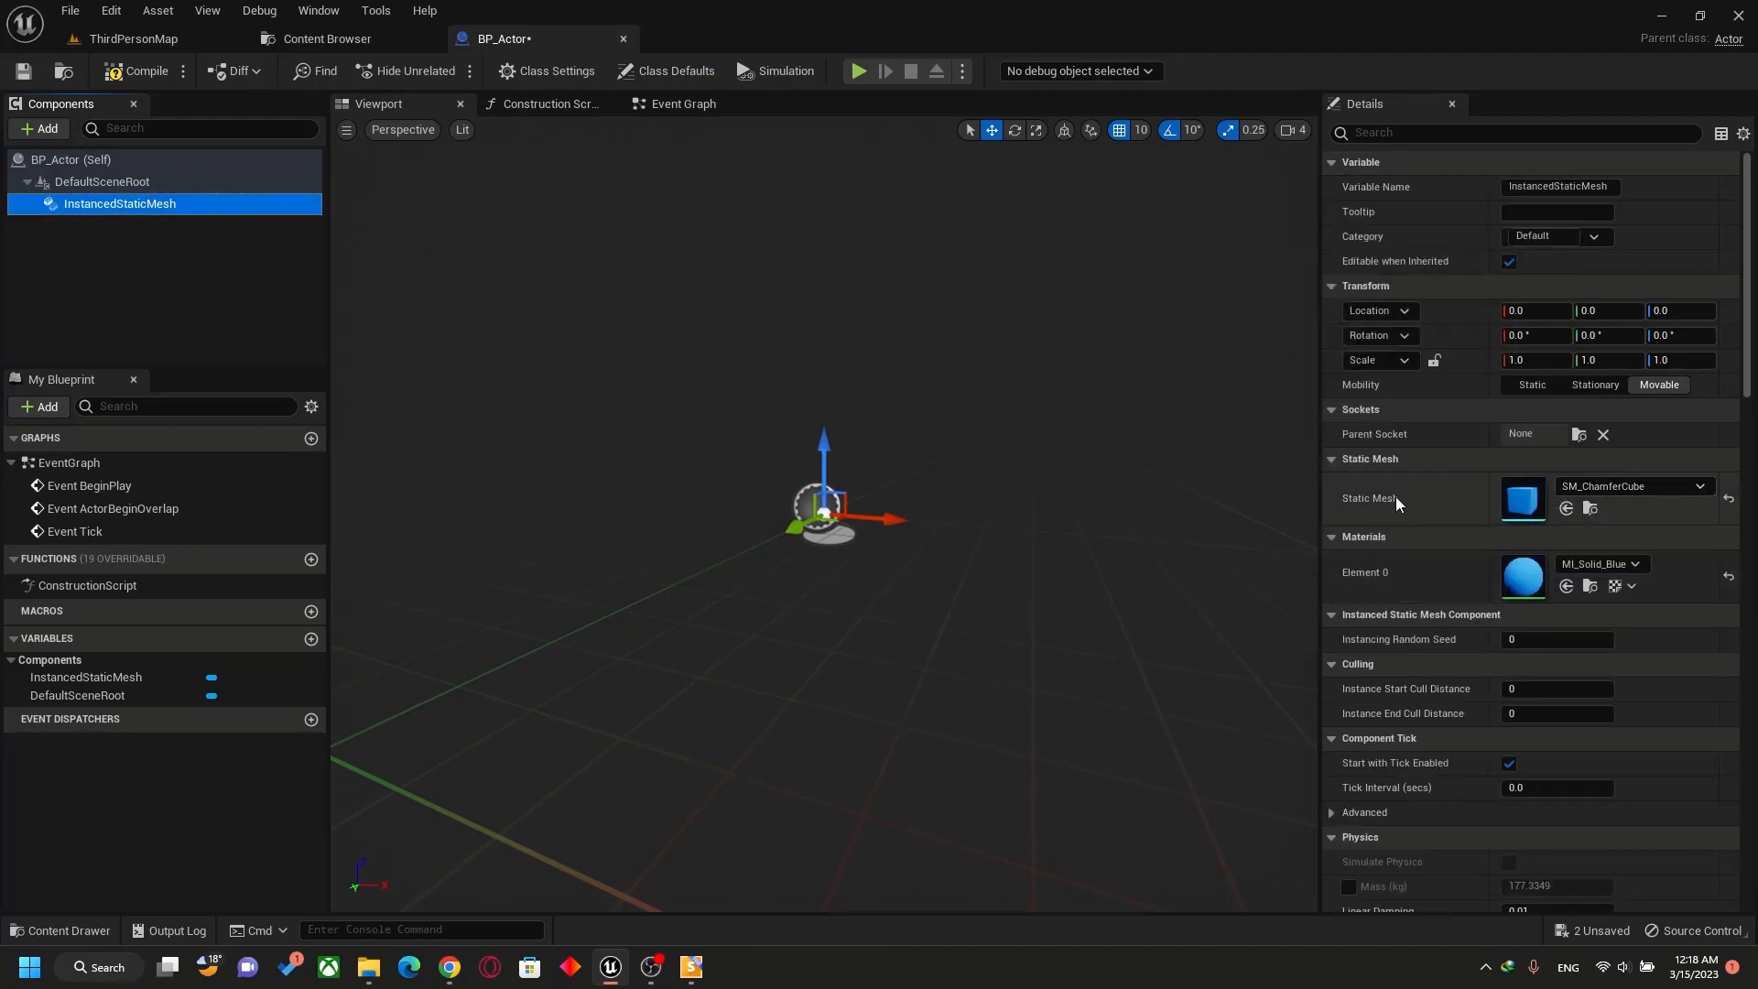
scroll(1564, 650, "down", 10)
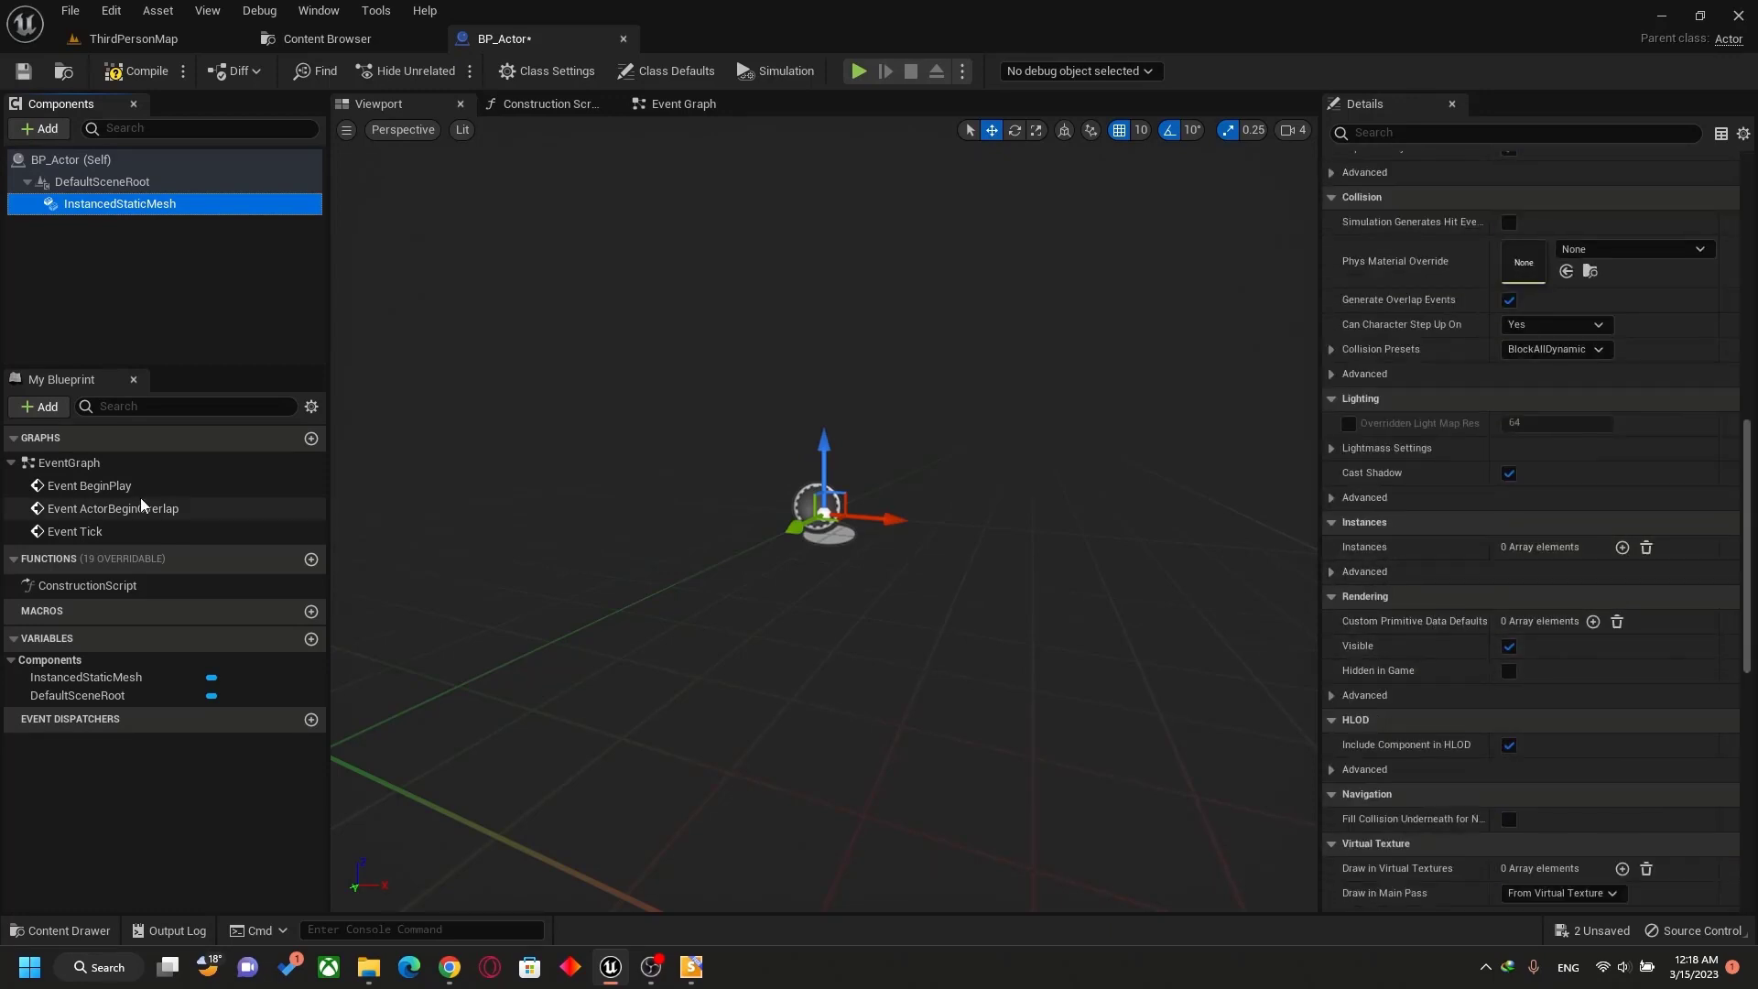
left_click(329, 39)
left_click_drag(821, 229, 493, 560)
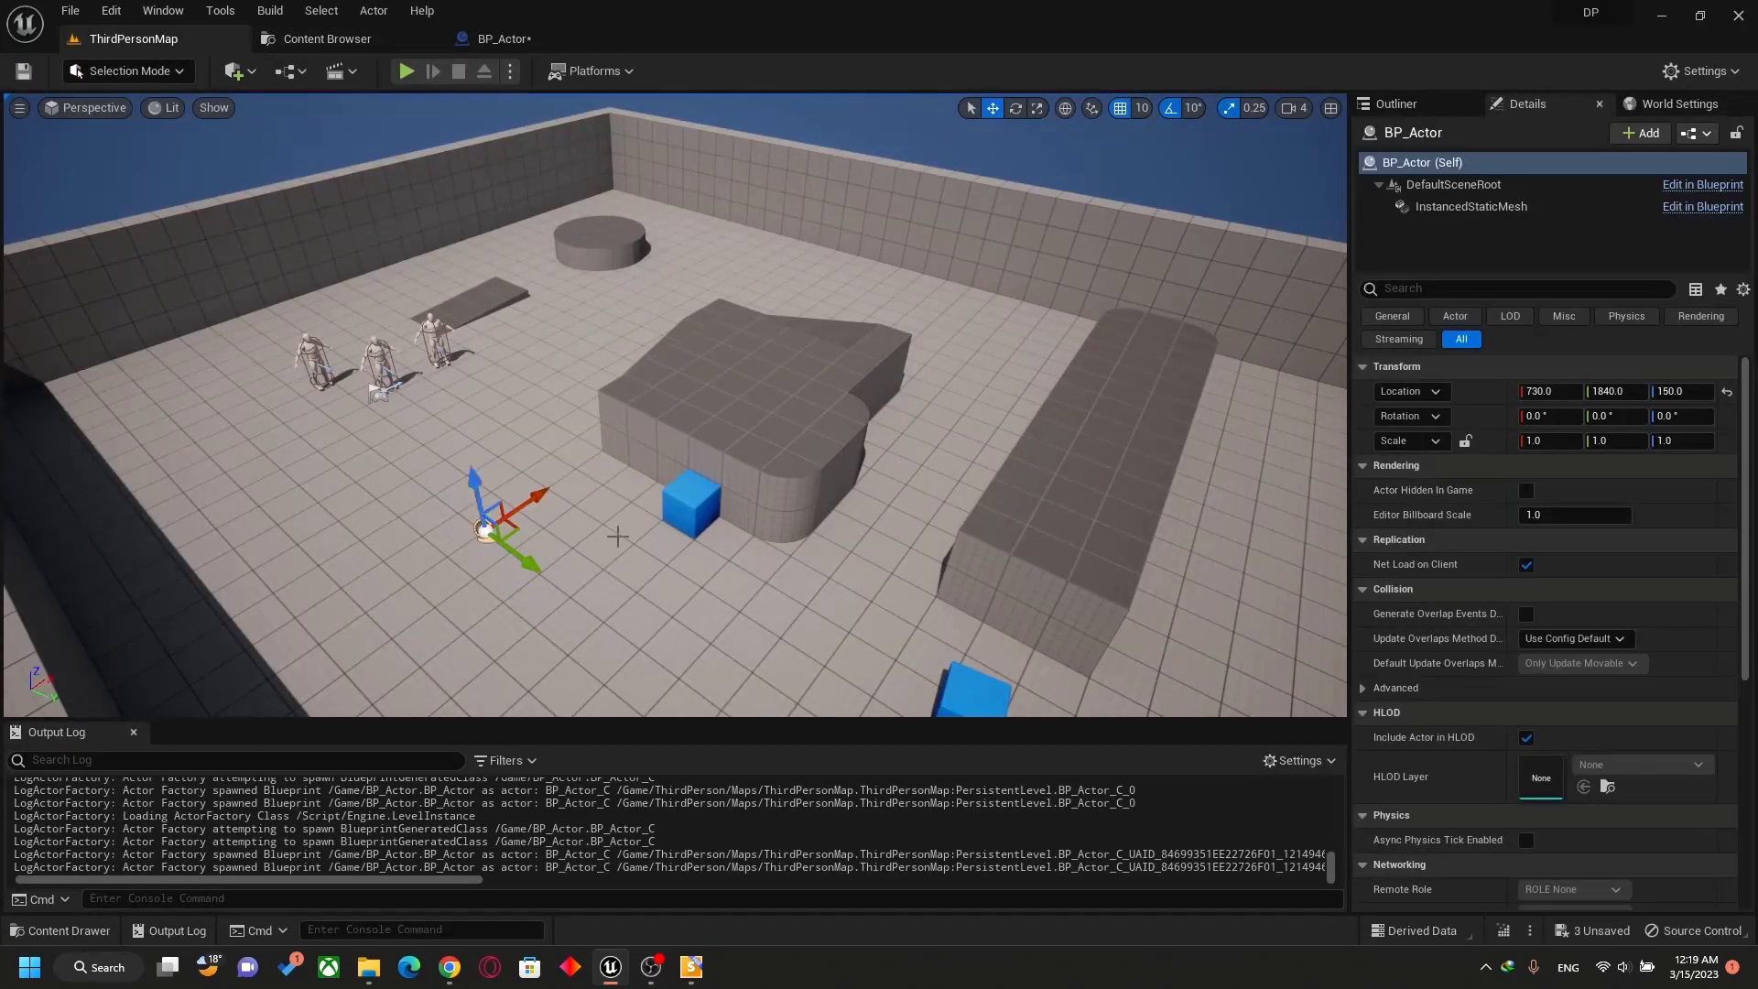
Focus on the placed BP_Actor and add one instance to its InstancedStaticMesh component.
key("f")
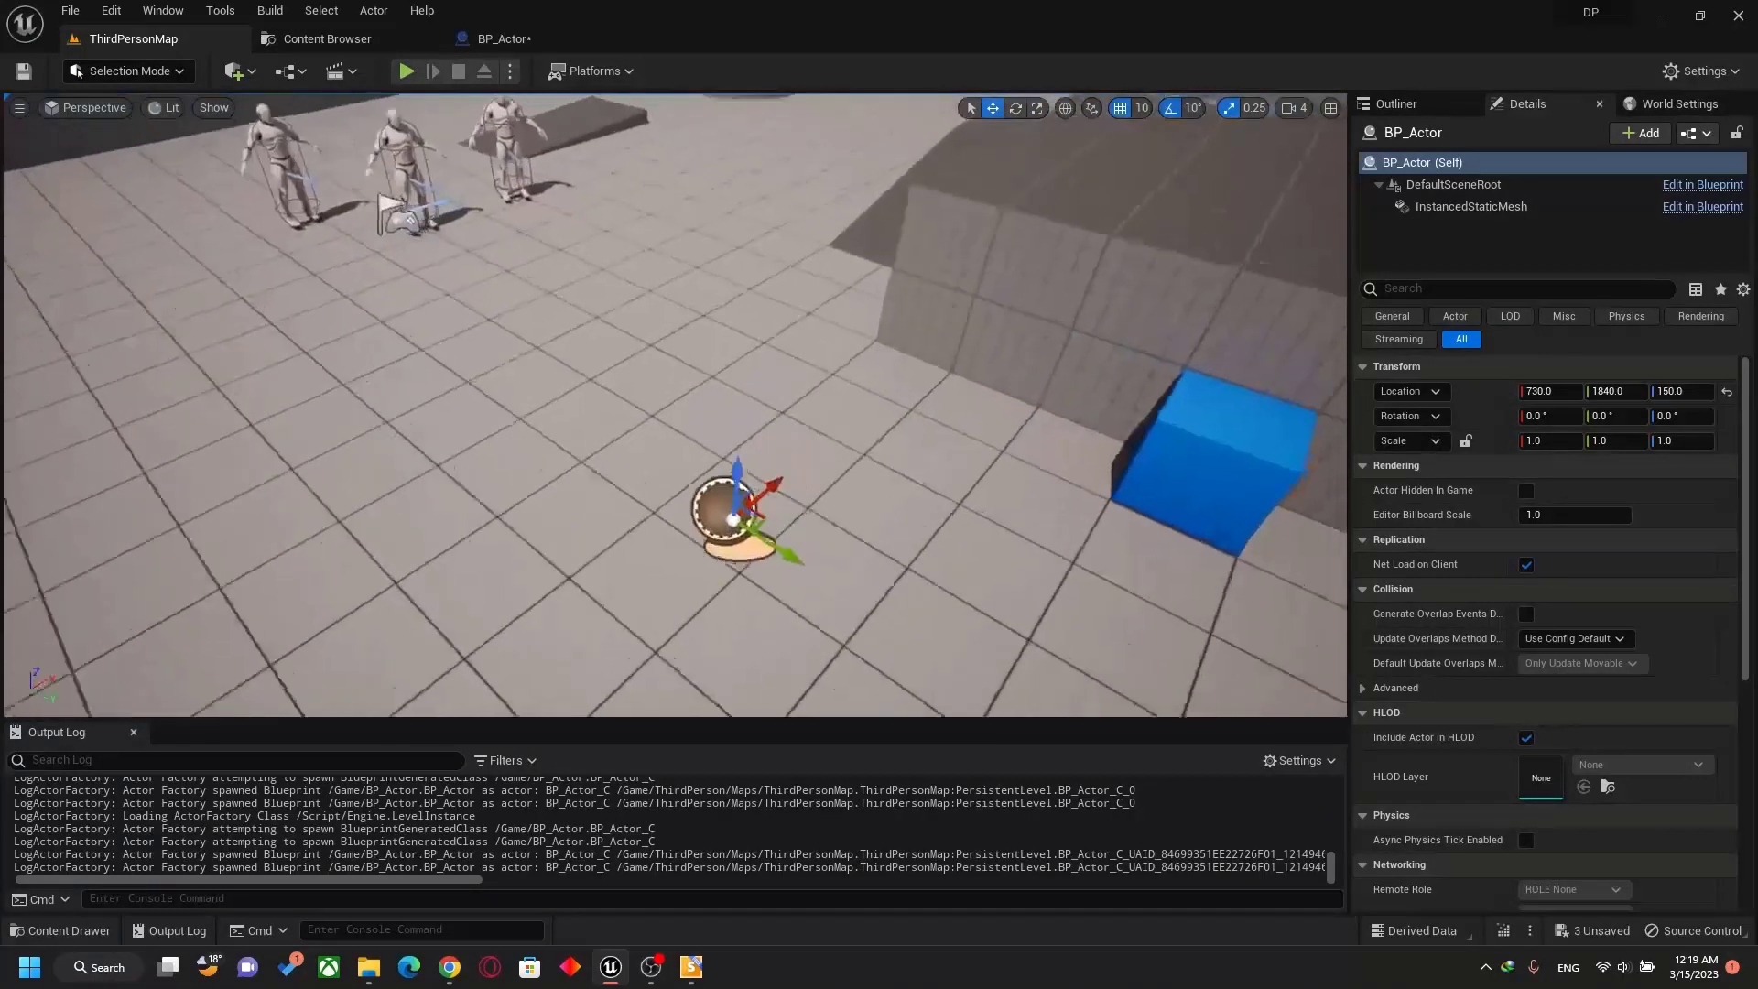
left_click(1471, 206)
scroll(1612, 549, "down", 10)
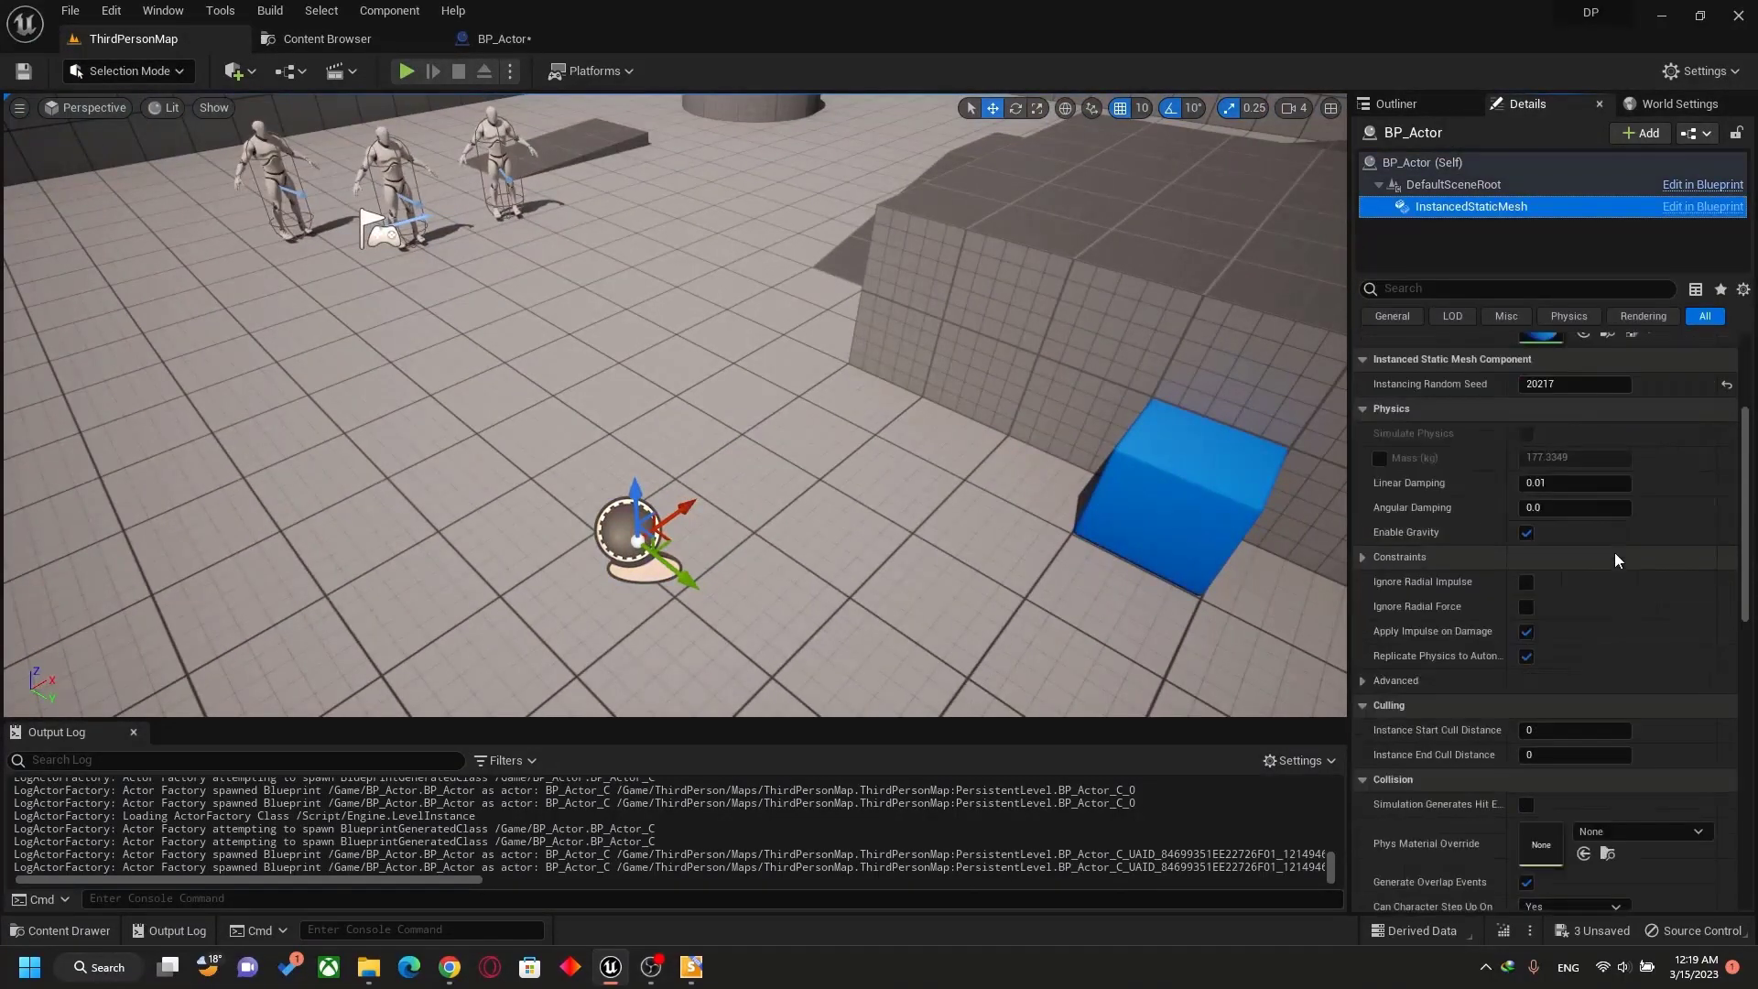
scroll(1612, 547, "down", 4)
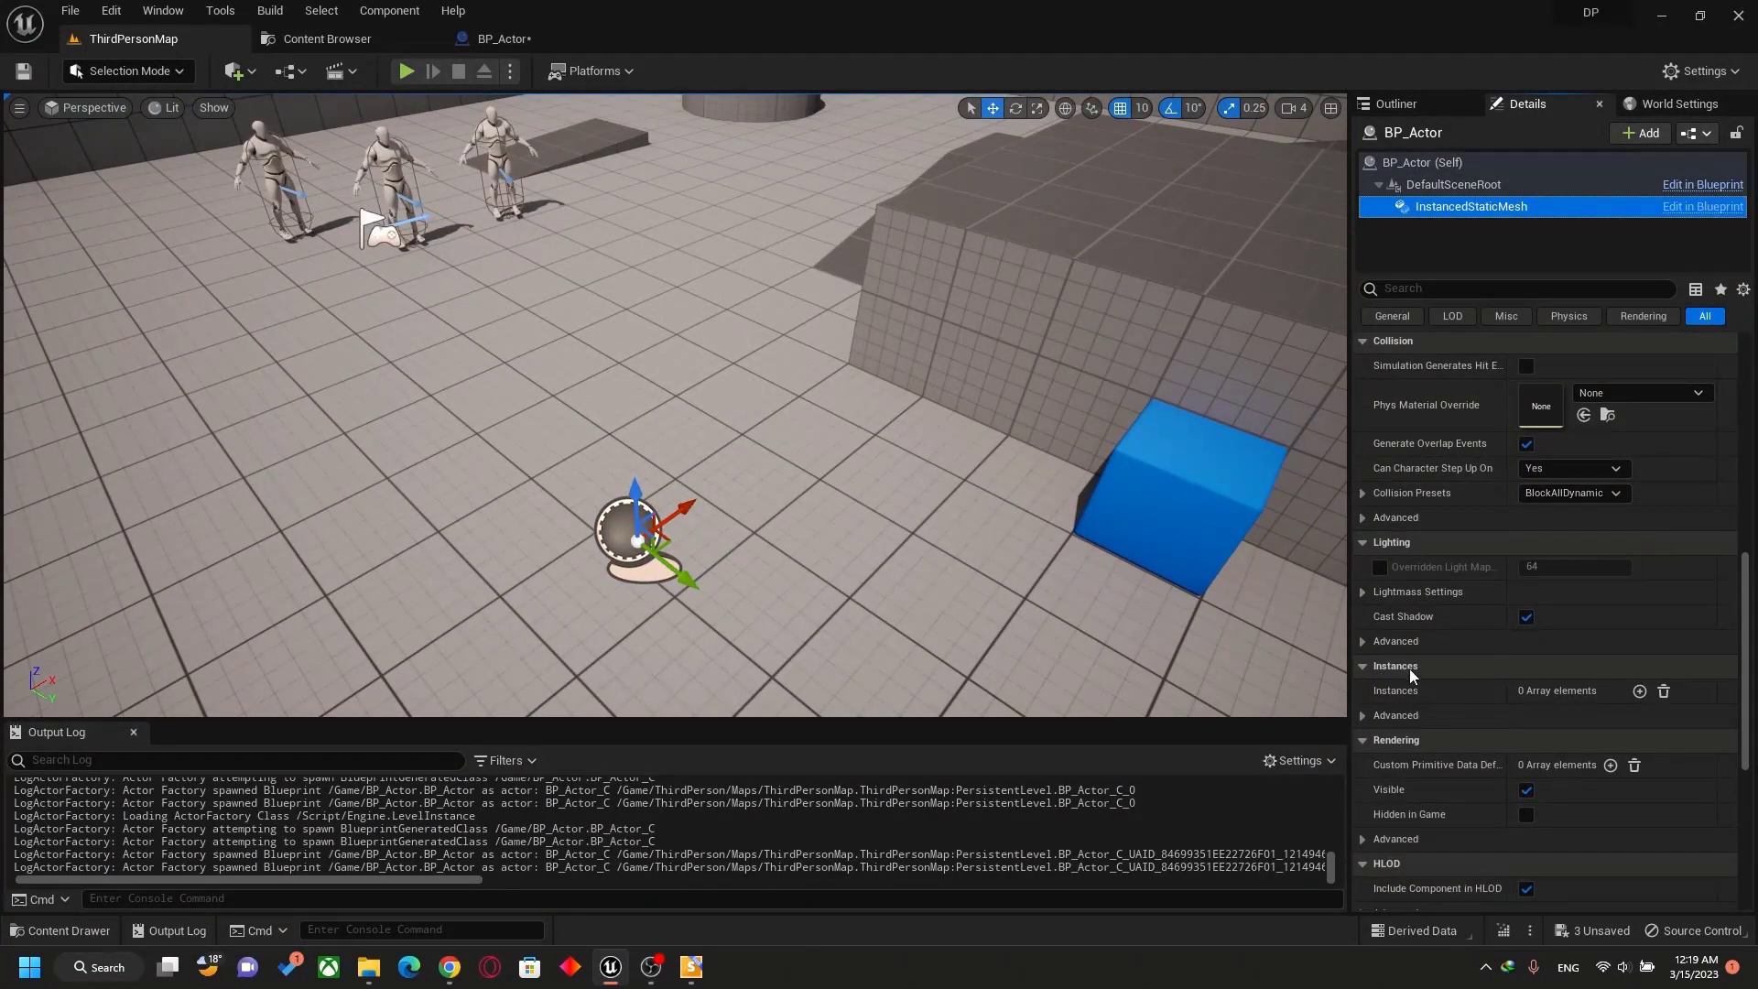
left_click(1639, 692)
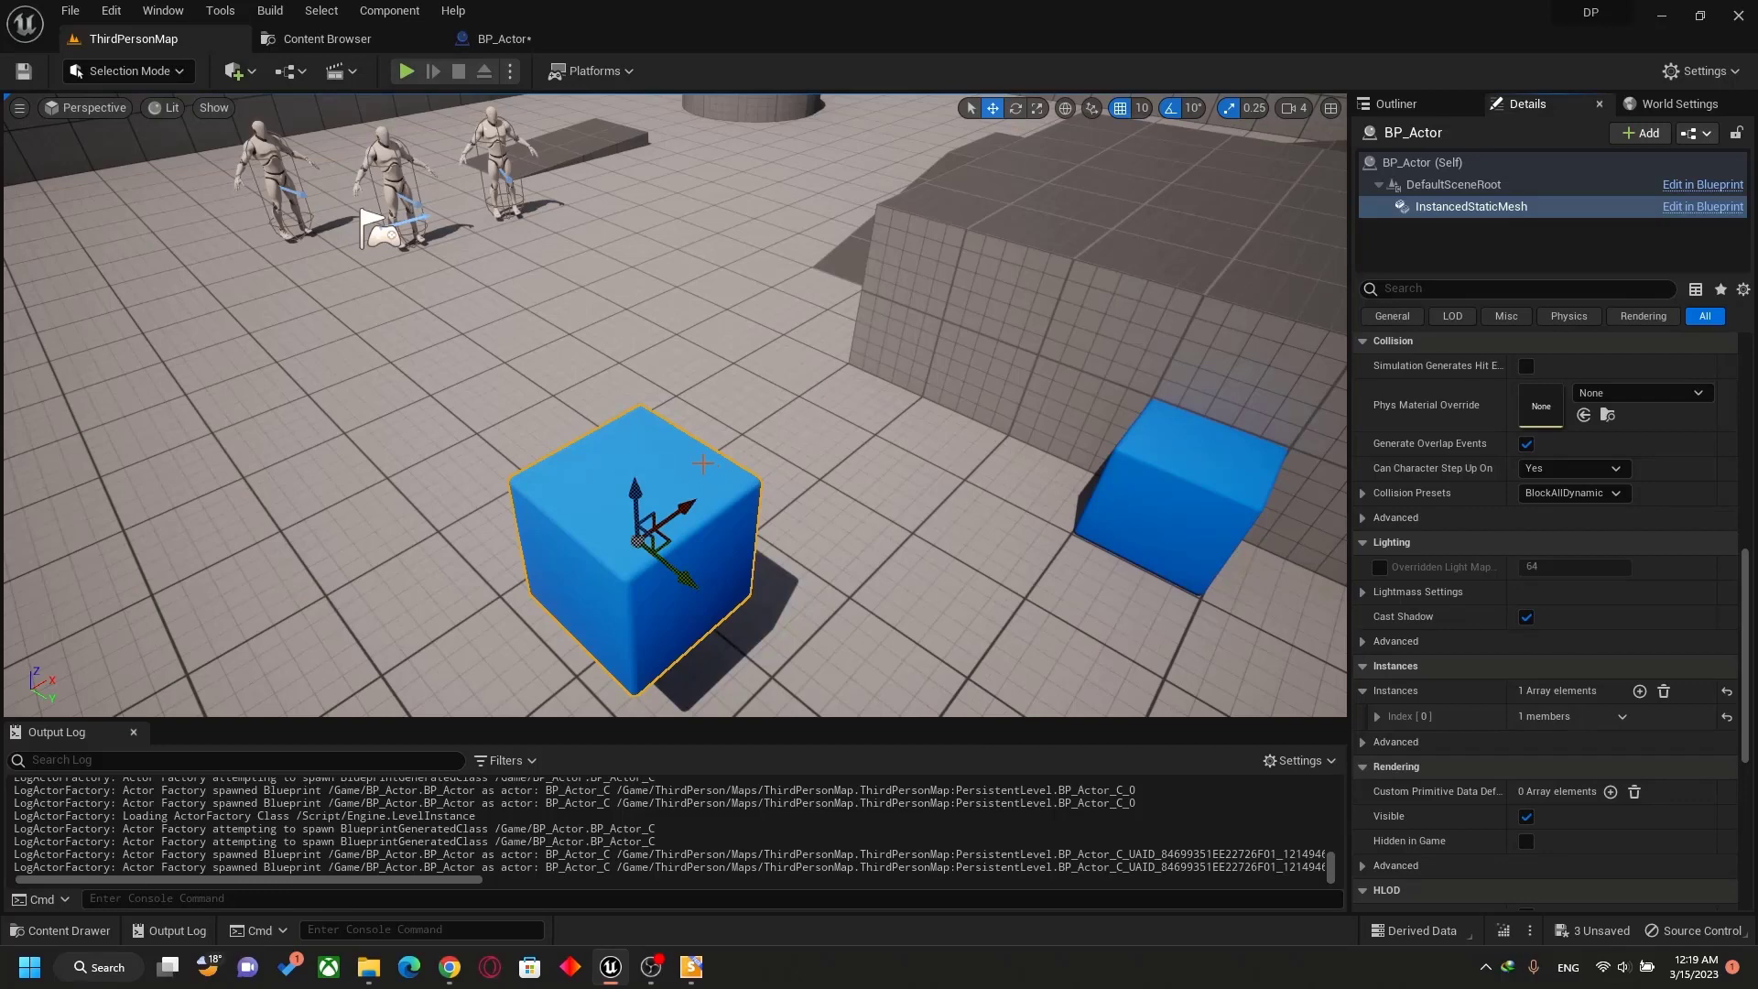
Drag the new cube instance along Y to -360, then reselect the InstancedStaticMesh component.
left_click(686, 609)
left_click_drag(679, 580, 450, 599)
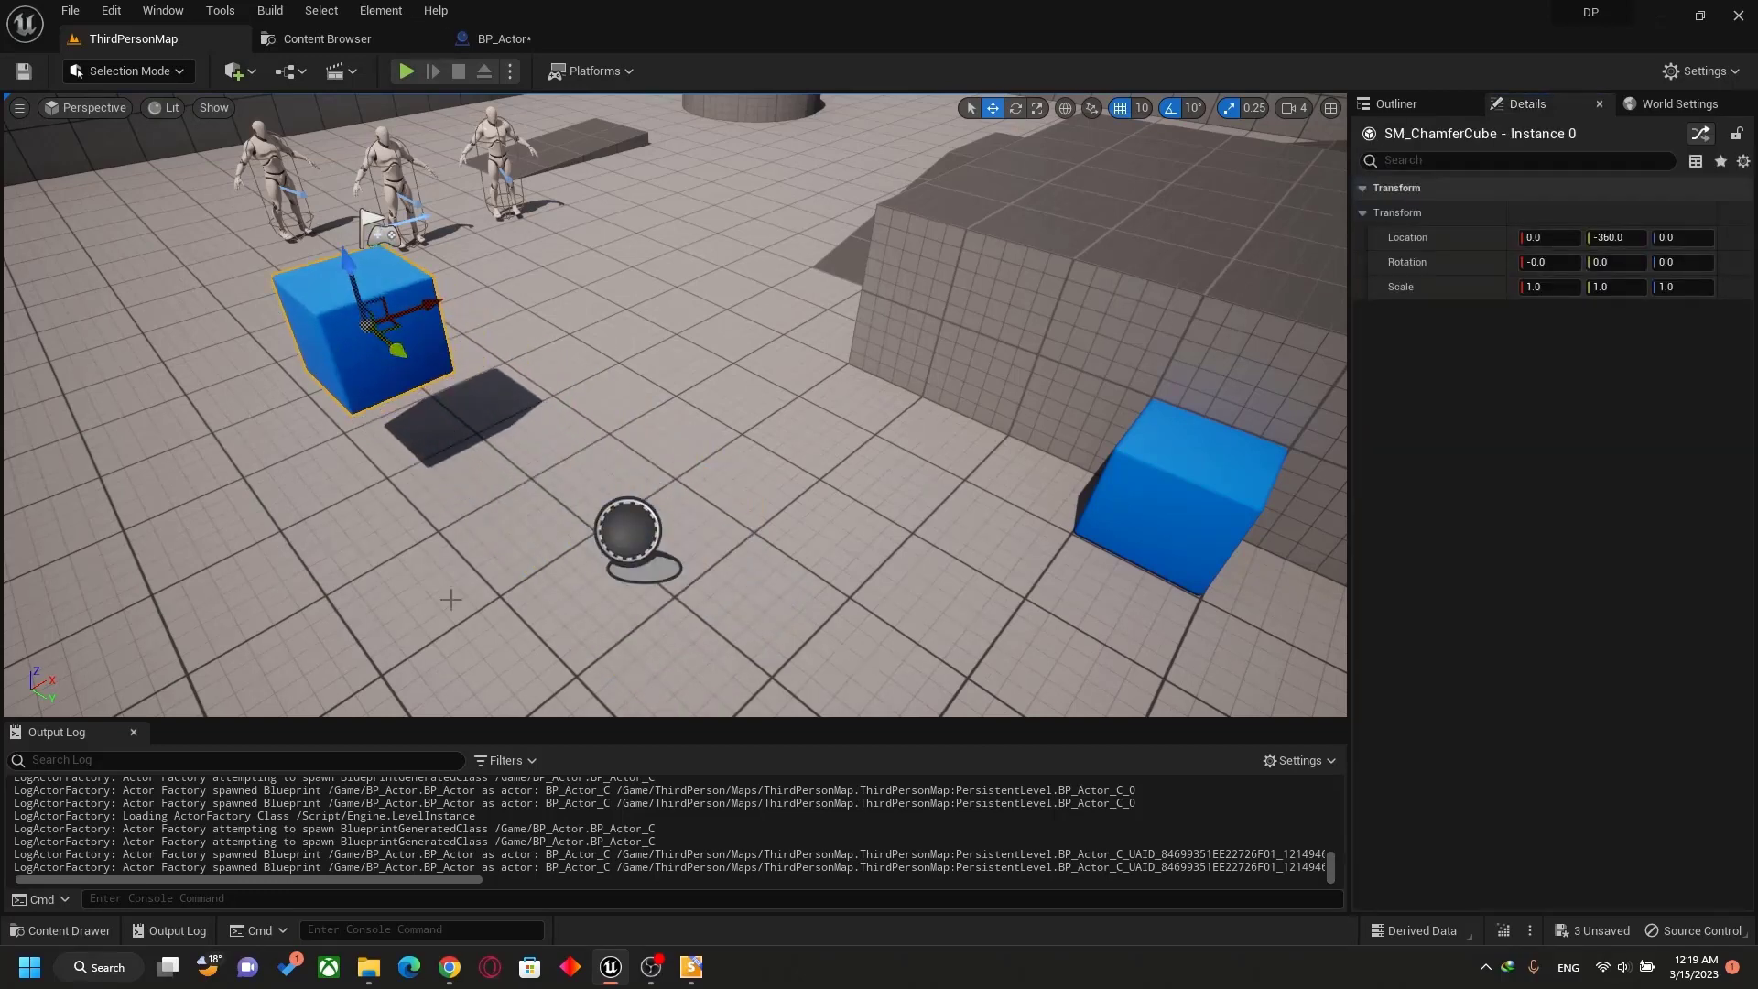
left_click(630, 547)
left_click(1474, 208)
scroll(1565, 572, "down", 10)
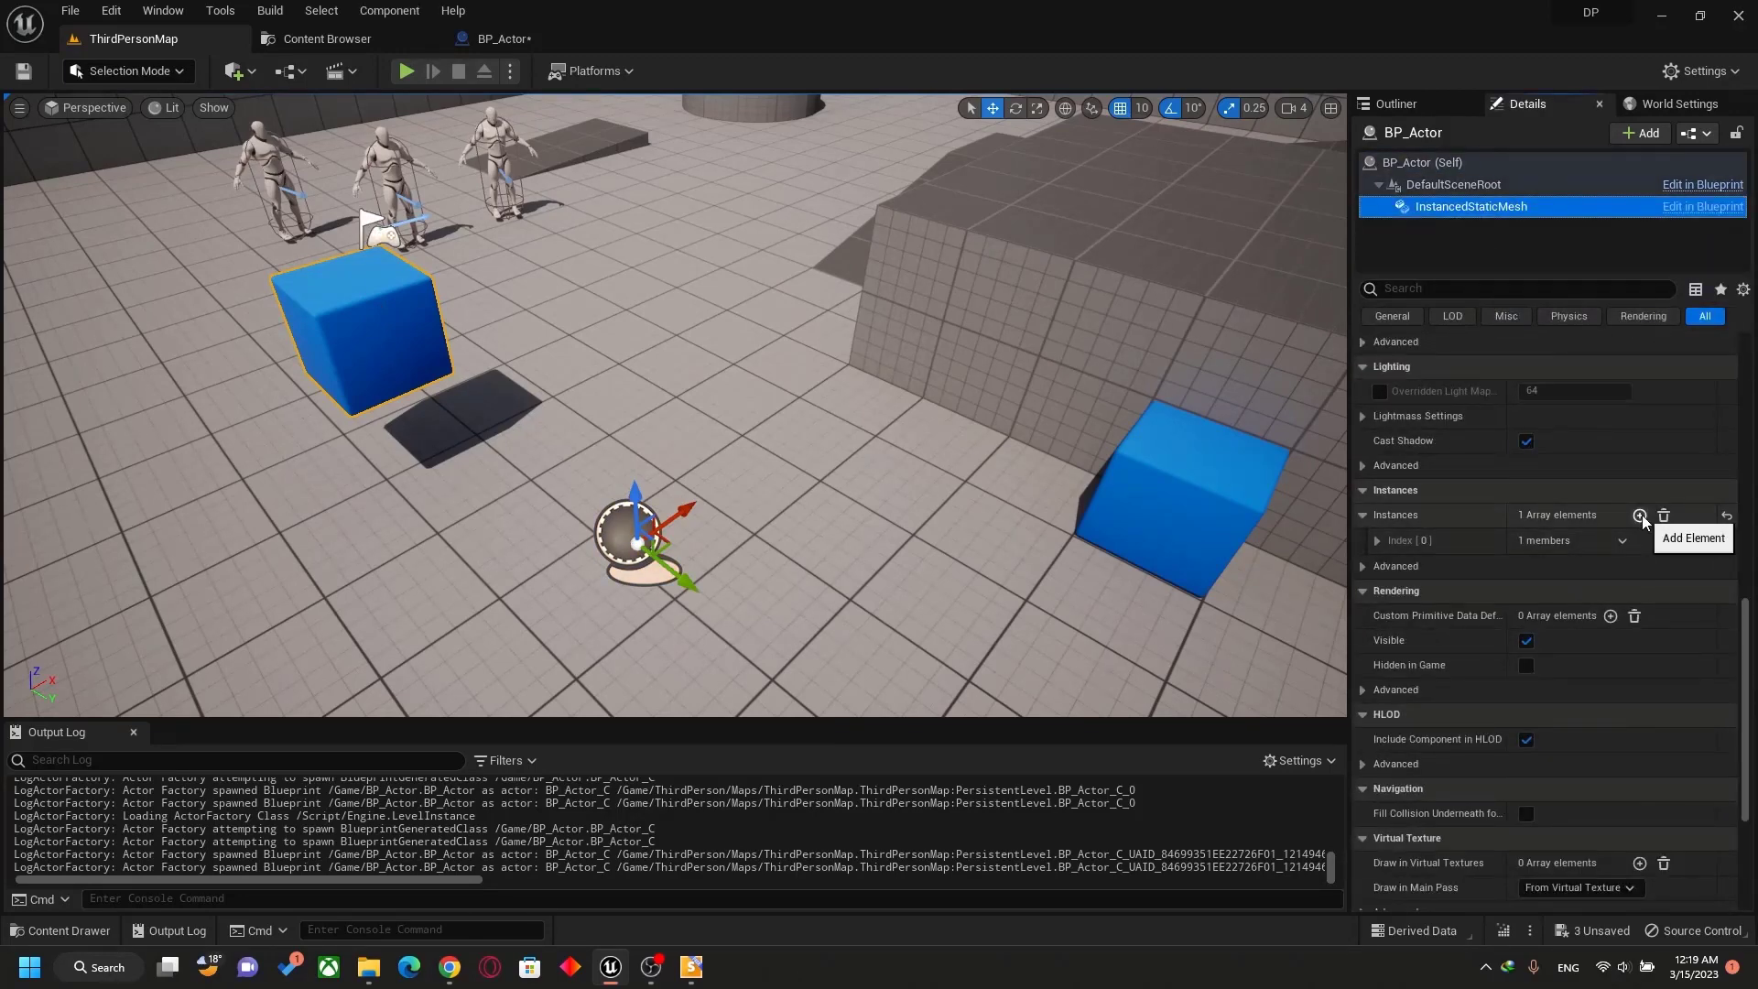
Add four more instances to the InstancedStaticMesh, making five cubes in total.
left_click(1640, 516)
left_click(1640, 515)
left_click(1640, 516)
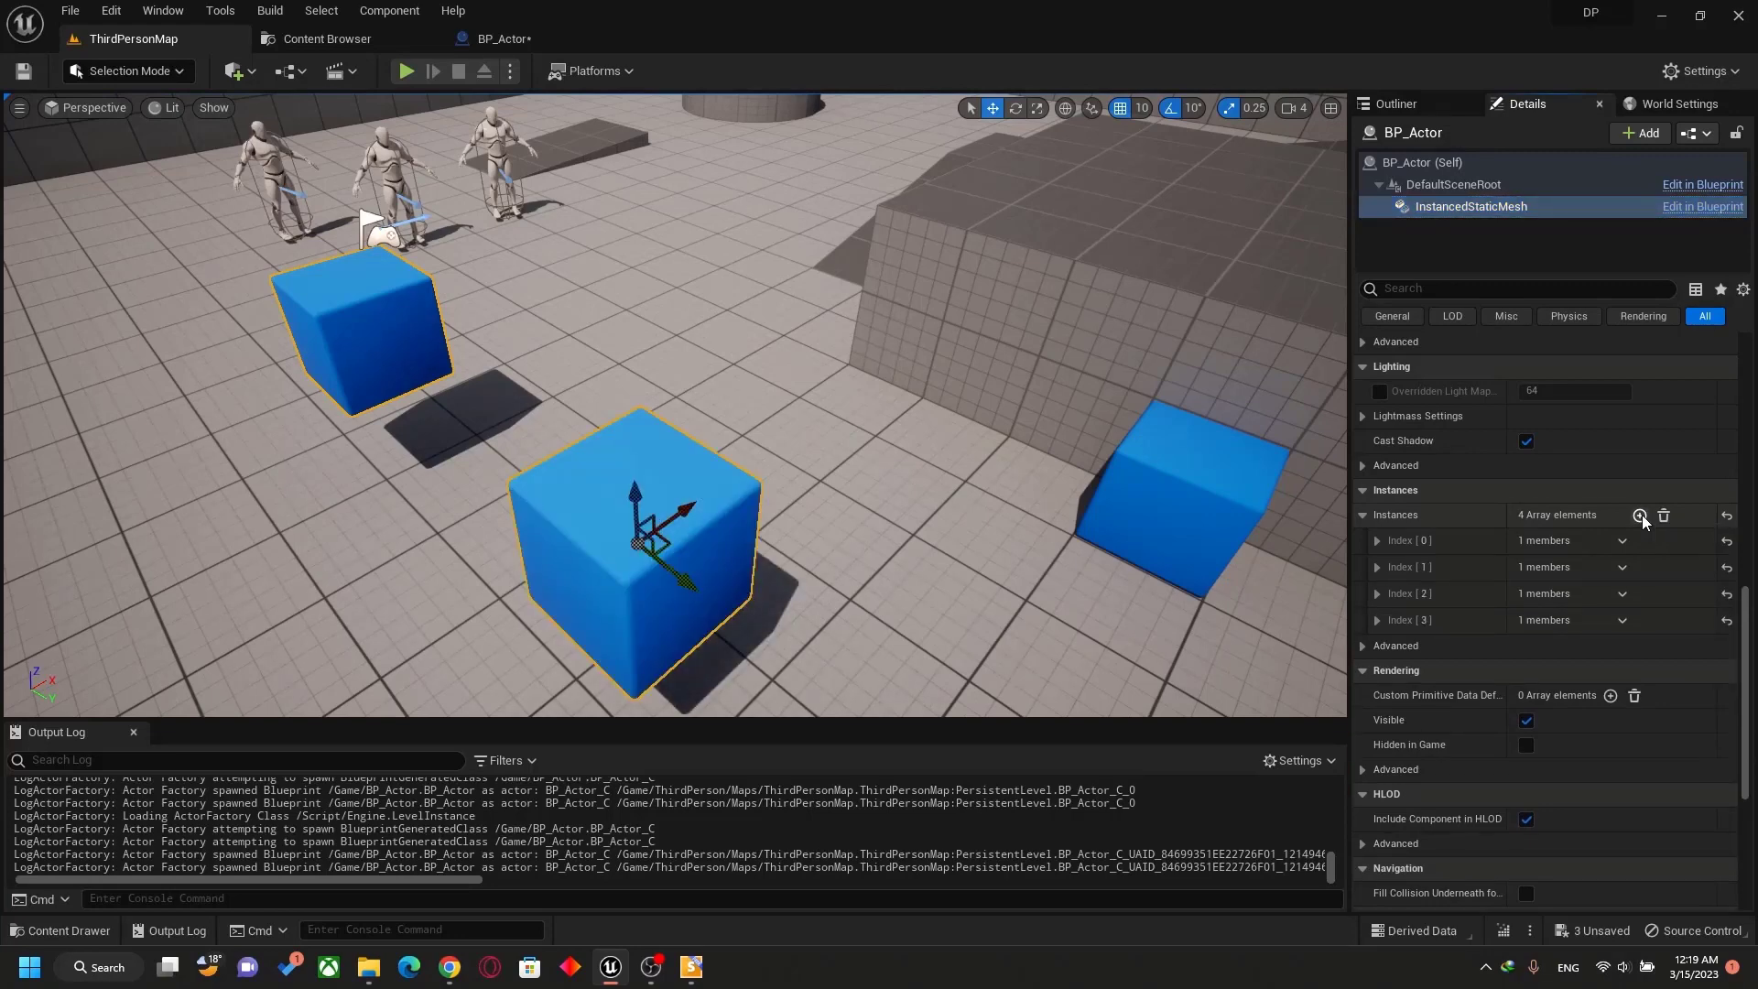
left_click(1641, 515)
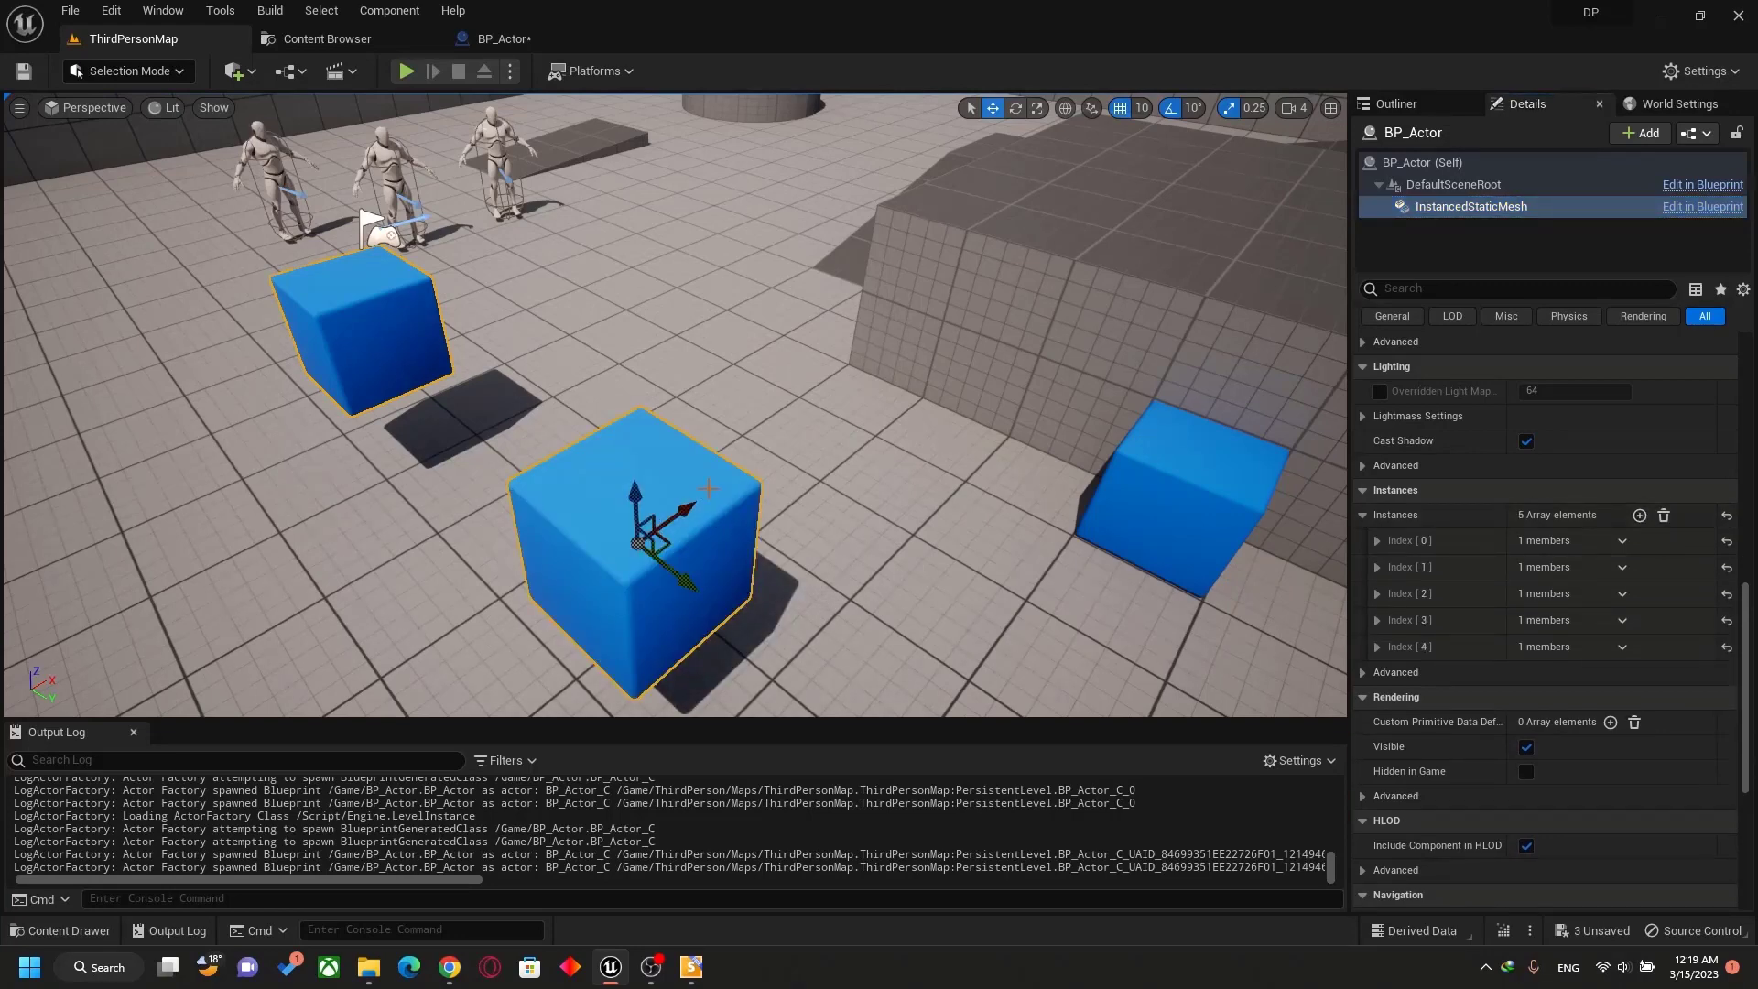
Spread the cubes around the actor, moving one to Y 130 and Instance 1 to 200, -240.
left_click(696, 586)
left_click_drag(696, 586, 521, 436)
left_click_drag(500, 367, 230, 479)
left_click(685, 505)
left_click_drag(685, 505, 893, 421)
left_click(688, 582)
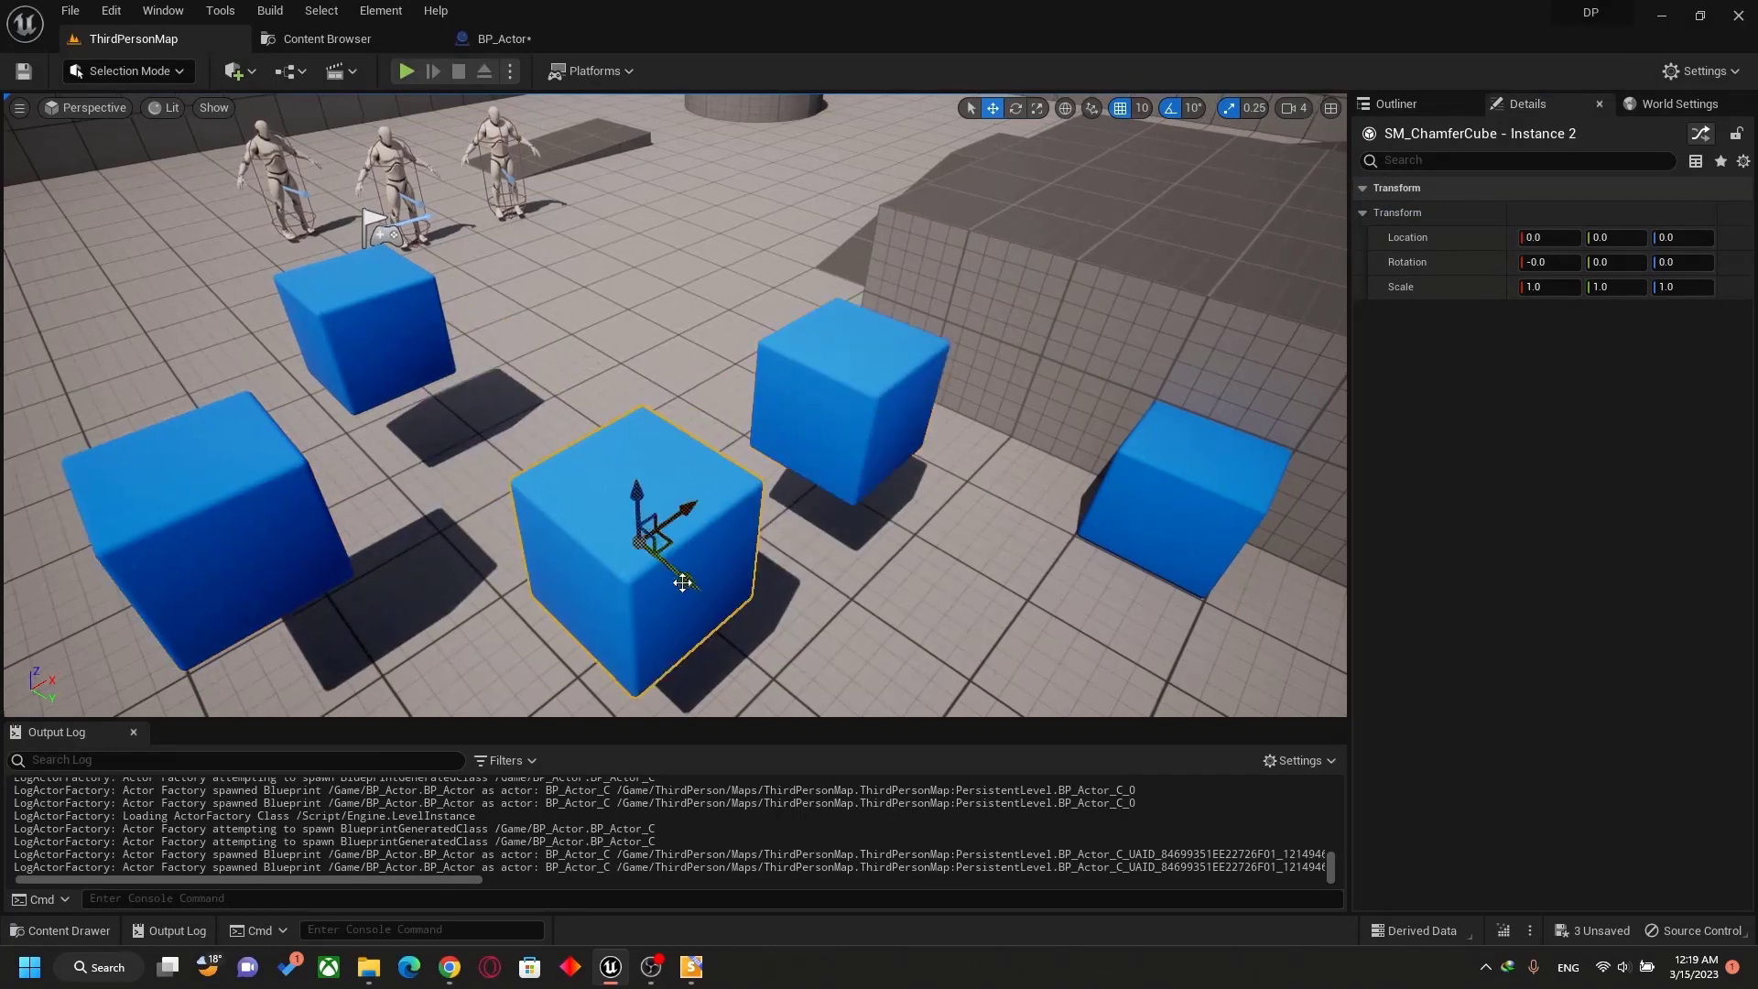
left_click_drag(687, 581, 935, 643)
left_click(678, 560)
left_click_drag(678, 563, 642, 300)
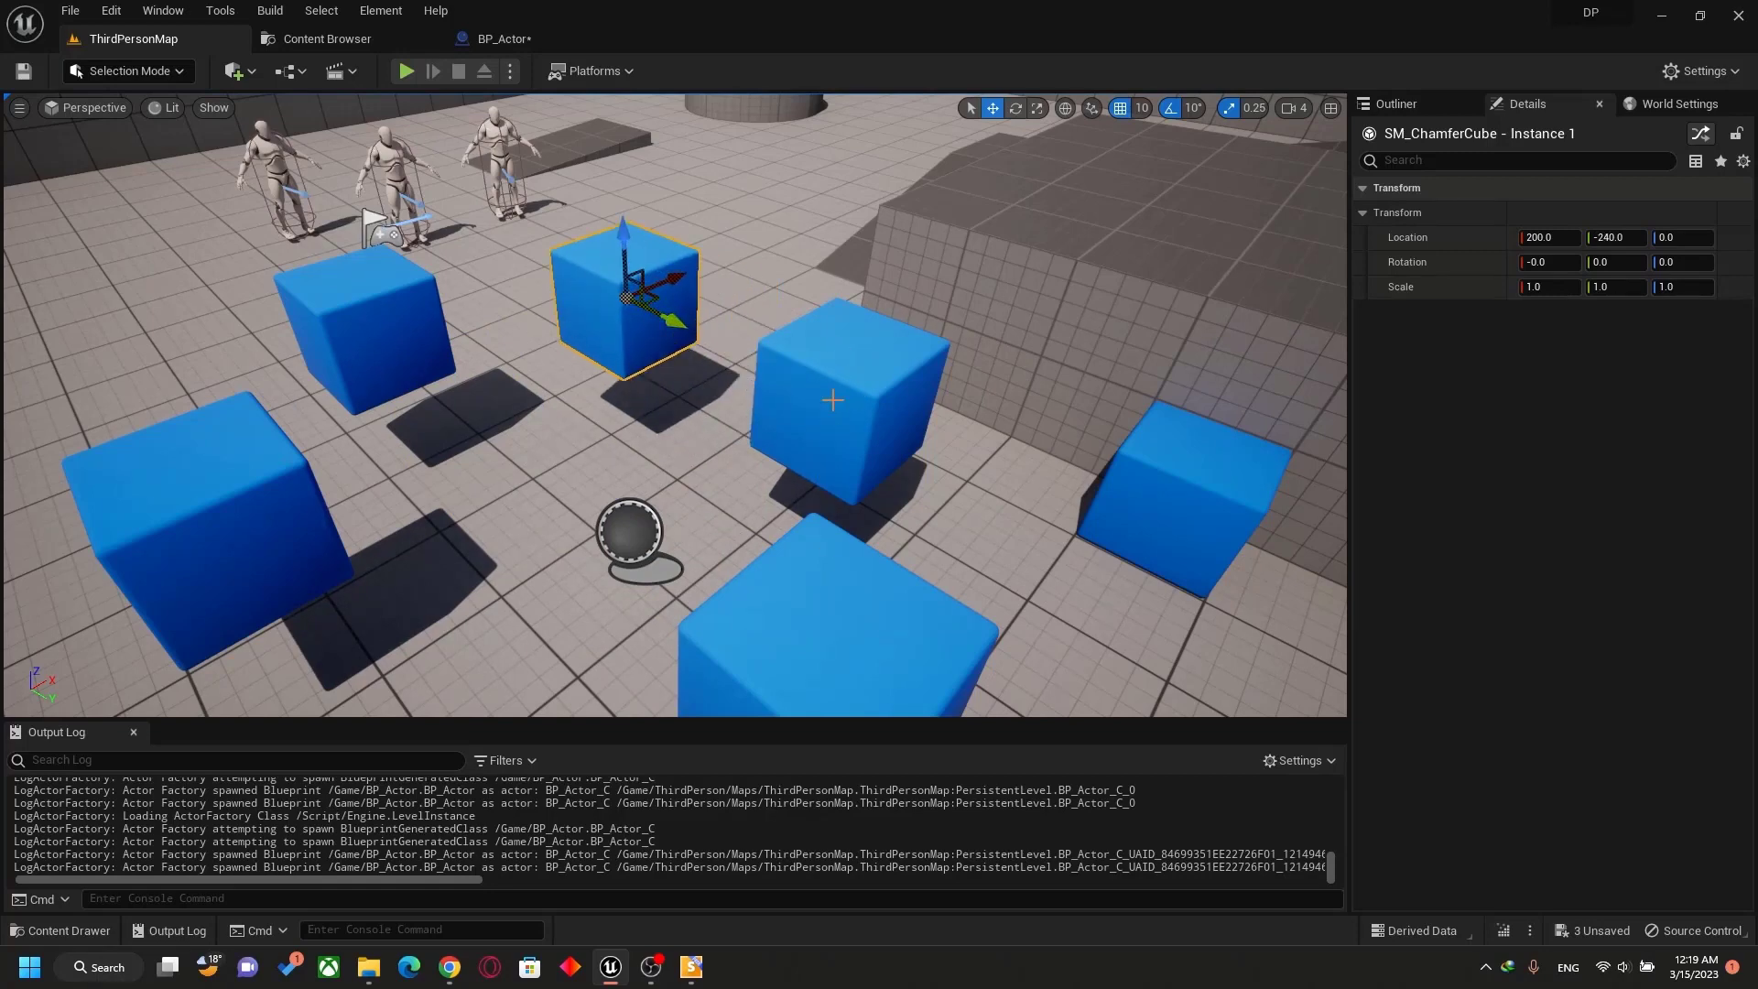
left_click(520, 39)
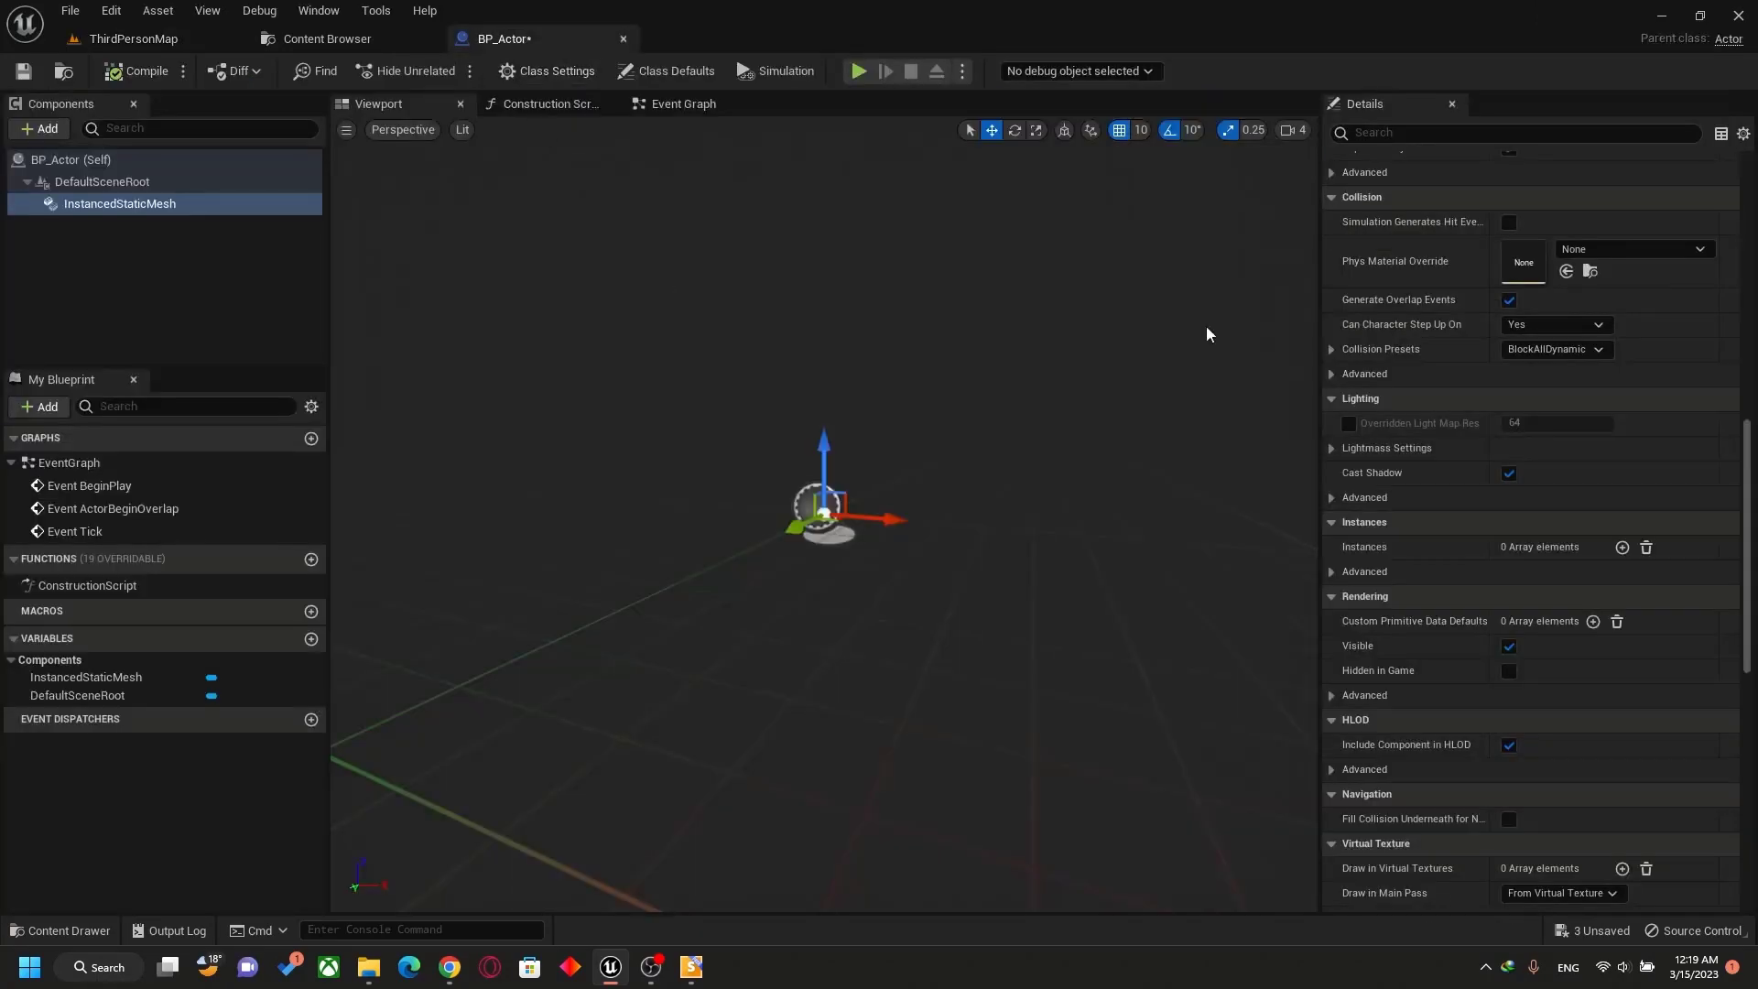
scroll(1575, 373, "up", 15)
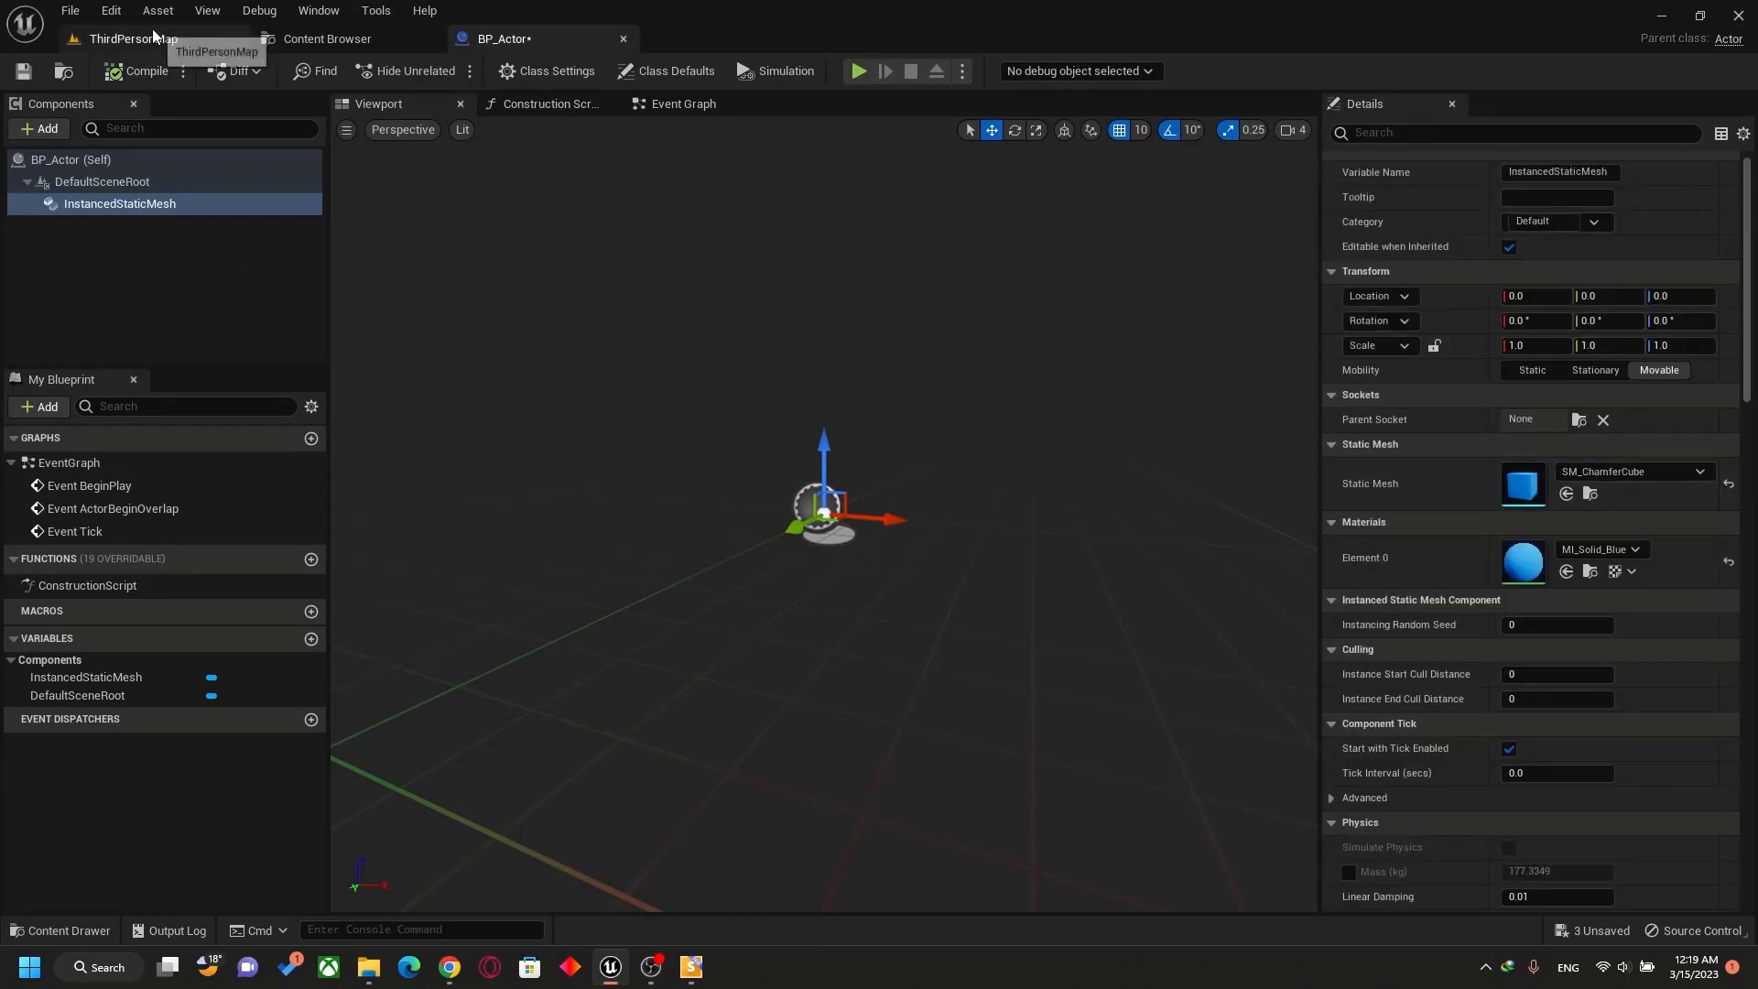
left_click(128, 38)
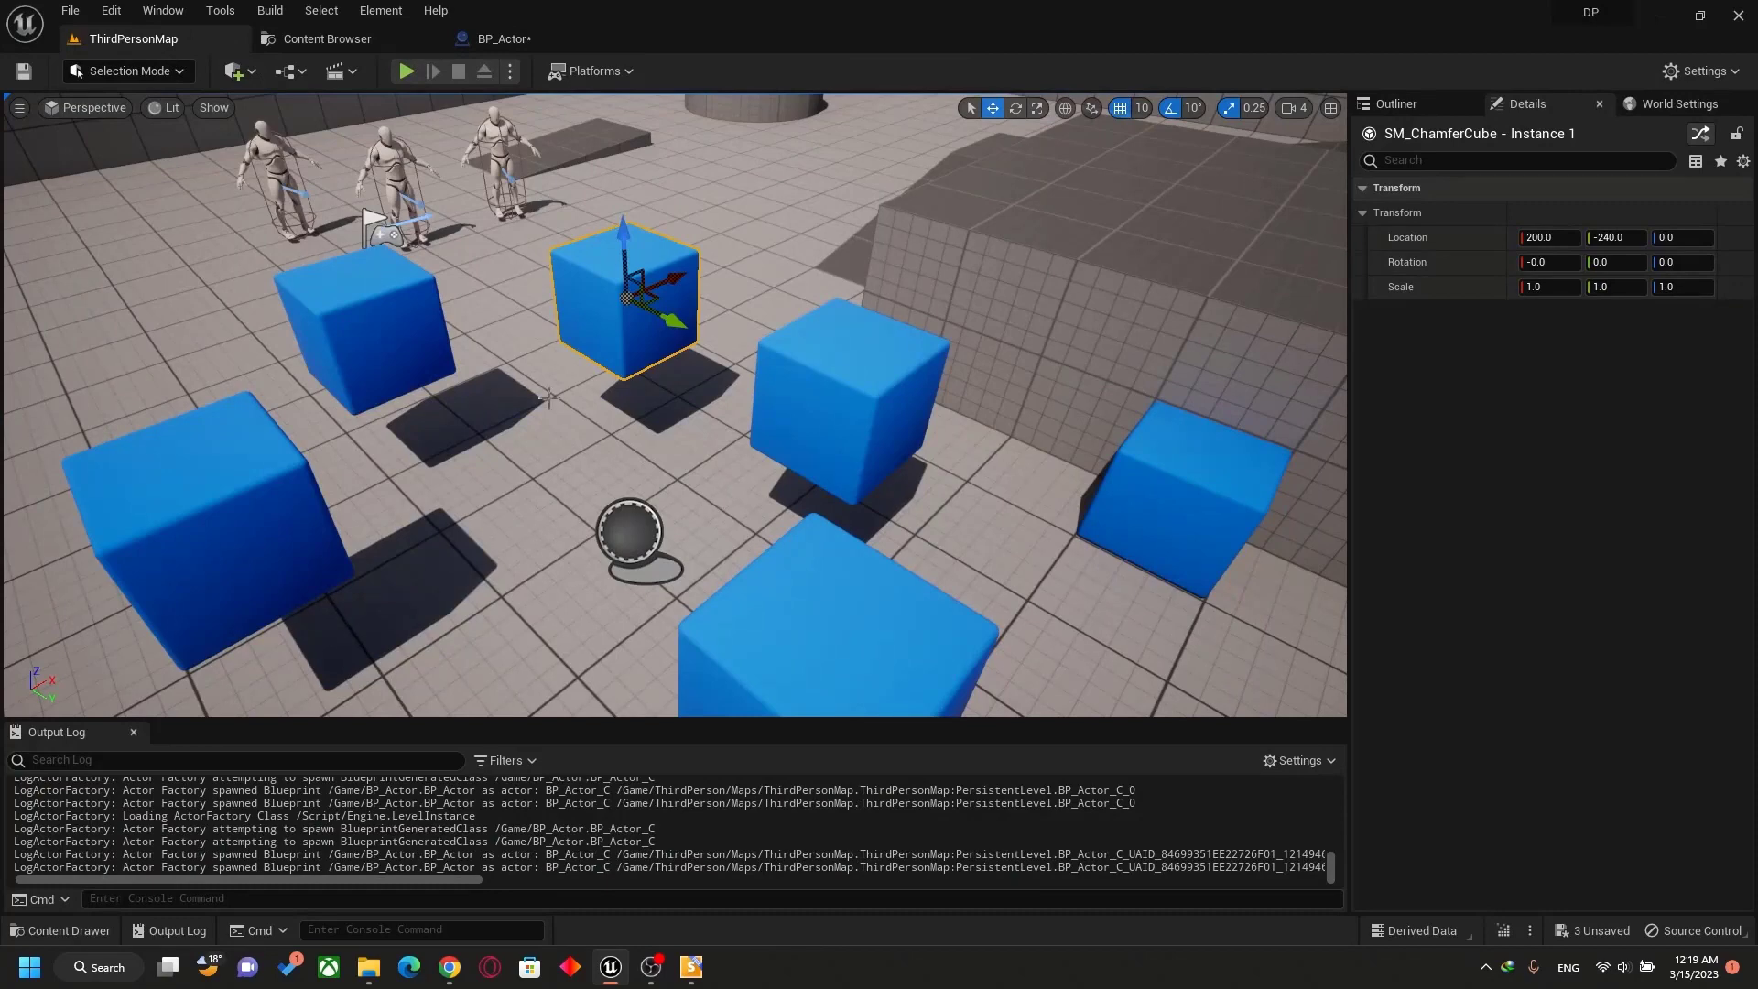
Move BP_Actor and its five blue chamfer-cube instances along X to Location X 710.
scroll(591, 398, "down", 6)
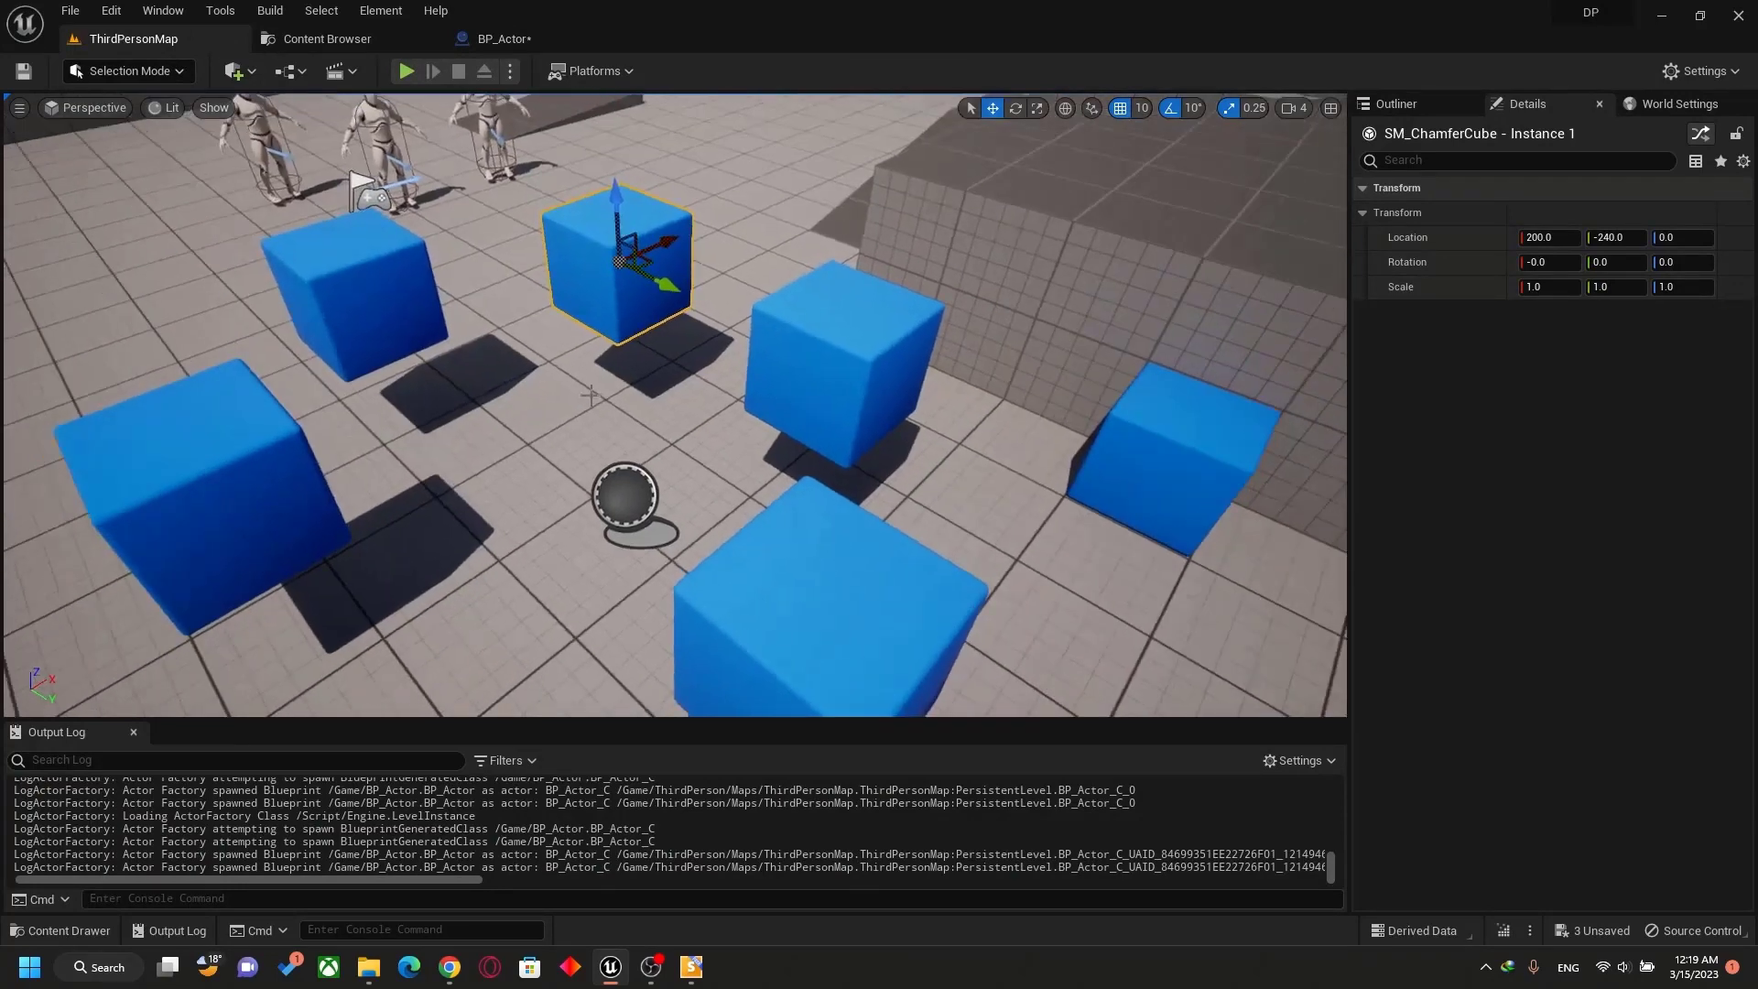
scroll(587, 390, "up", 5)
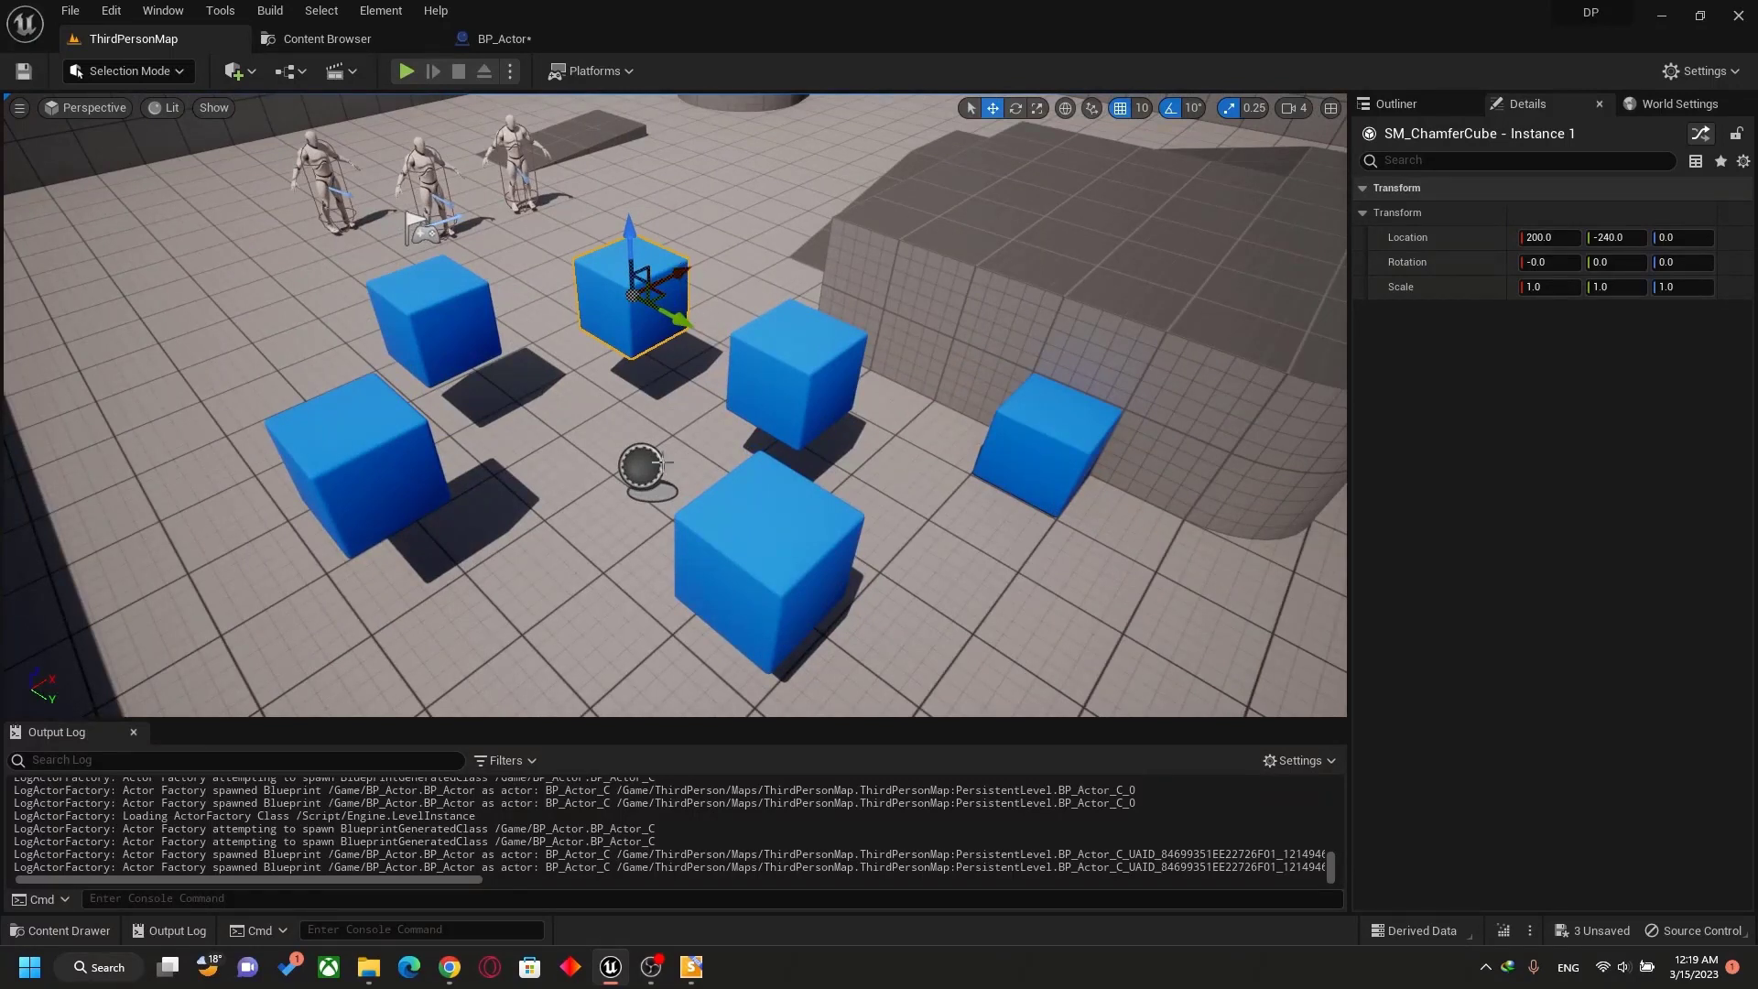
left_click(726, 410)
left_click_drag(673, 447, 654, 458)
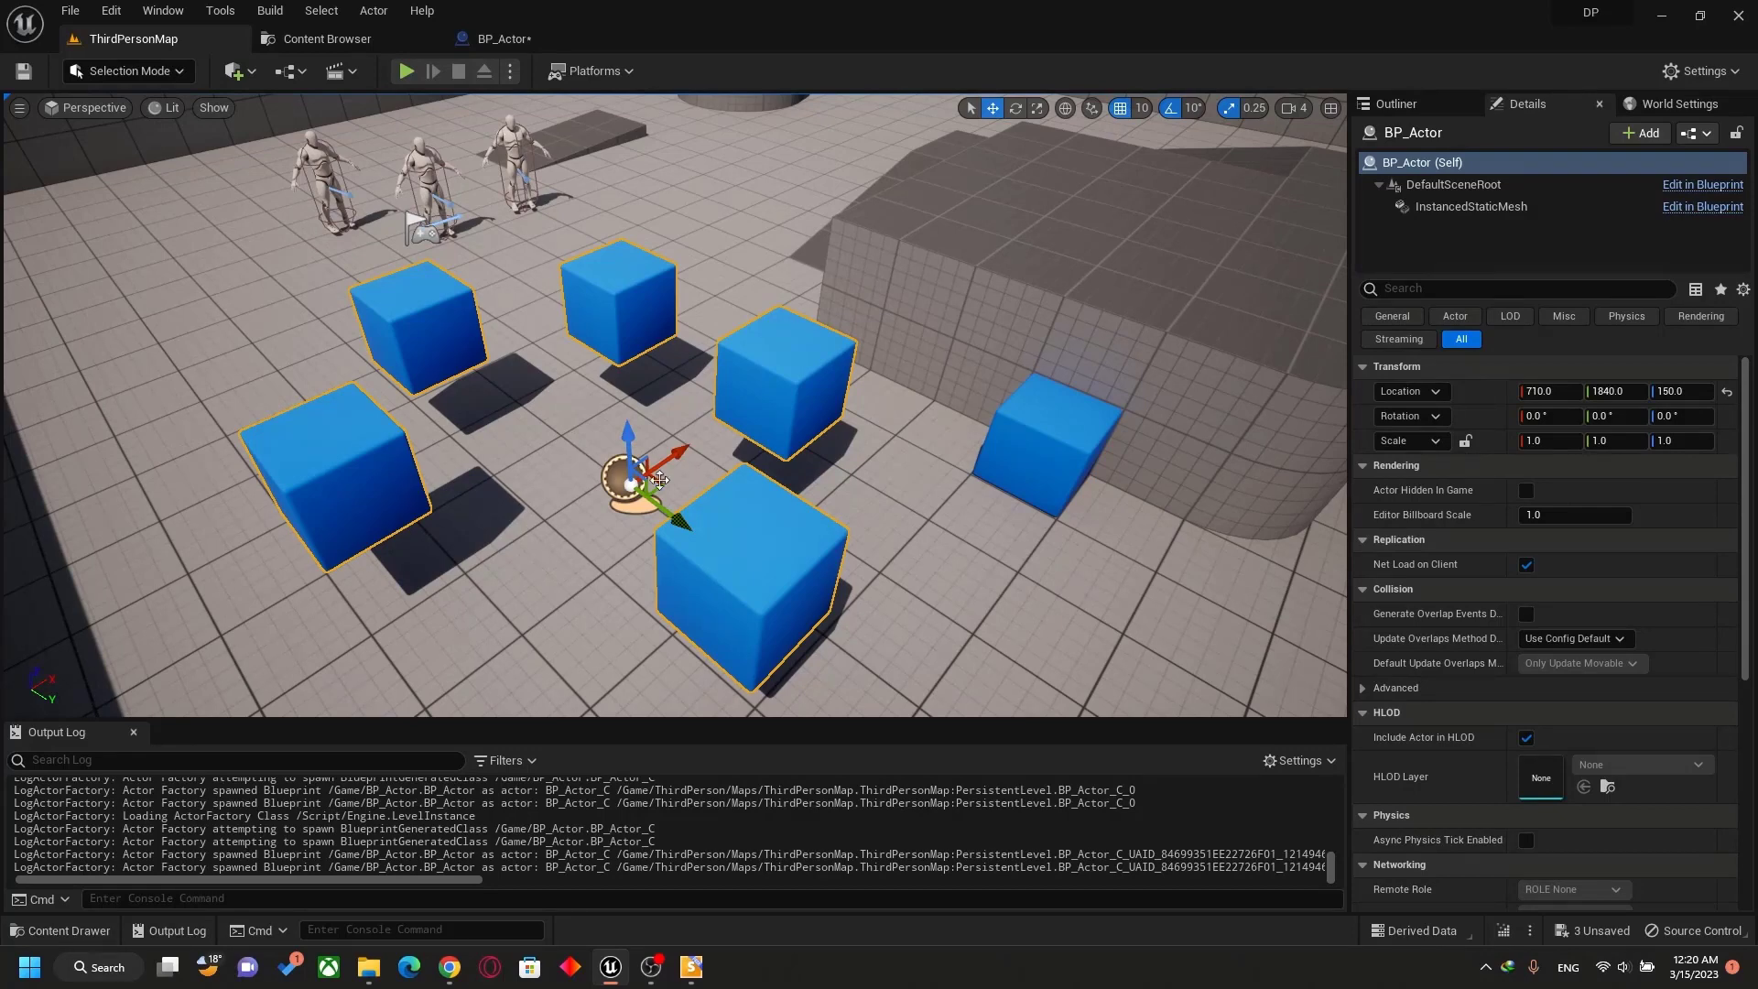
scroll(641, 467, "down", 3)
scroll(706, 499, "down", 3)
right_click_drag(725, 530, 732, 536)
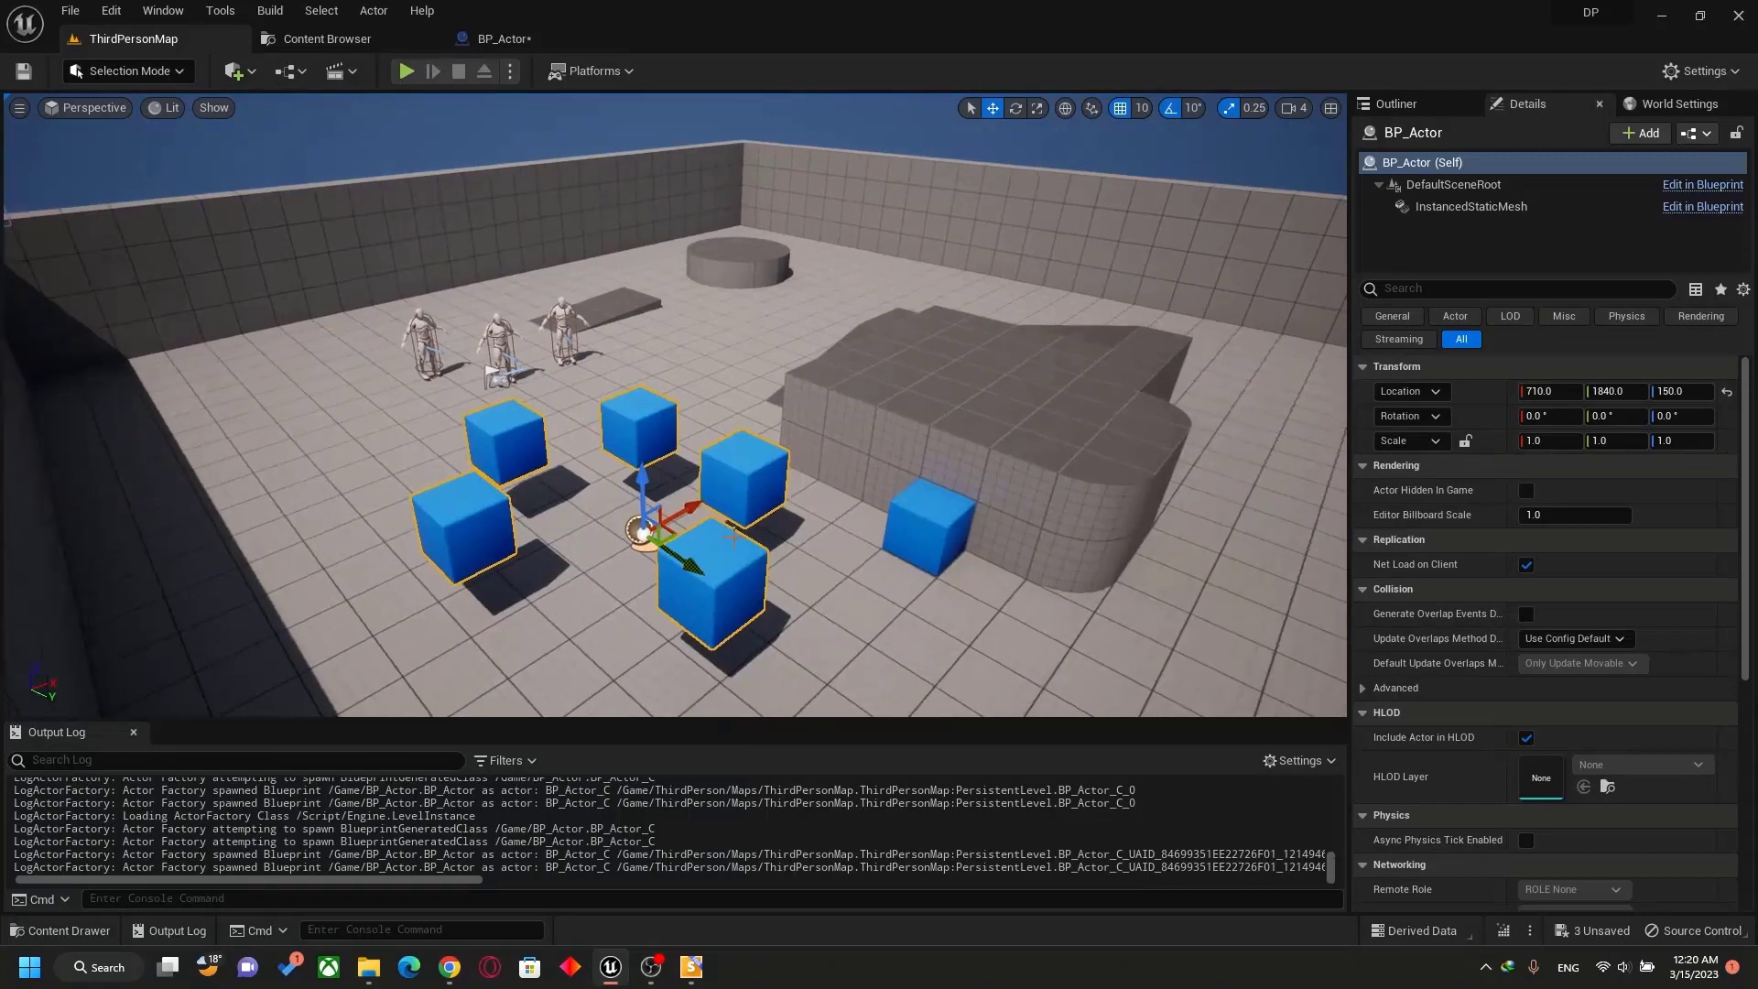